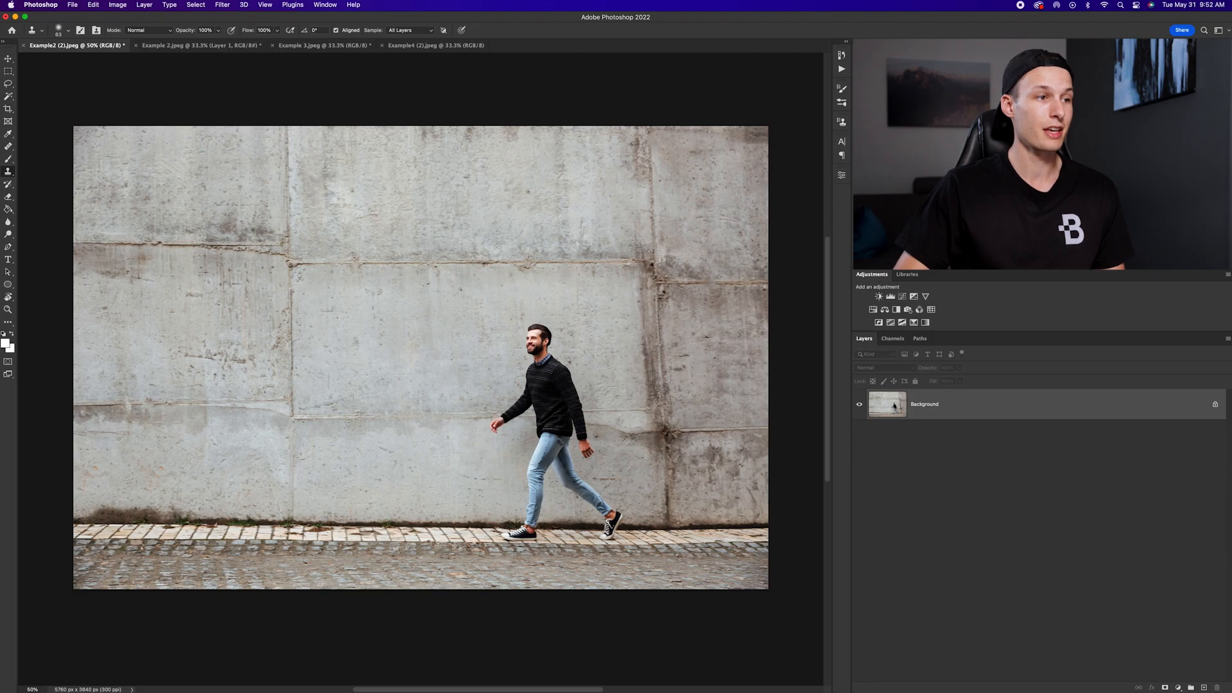
scroll(229, 273, left, 2)
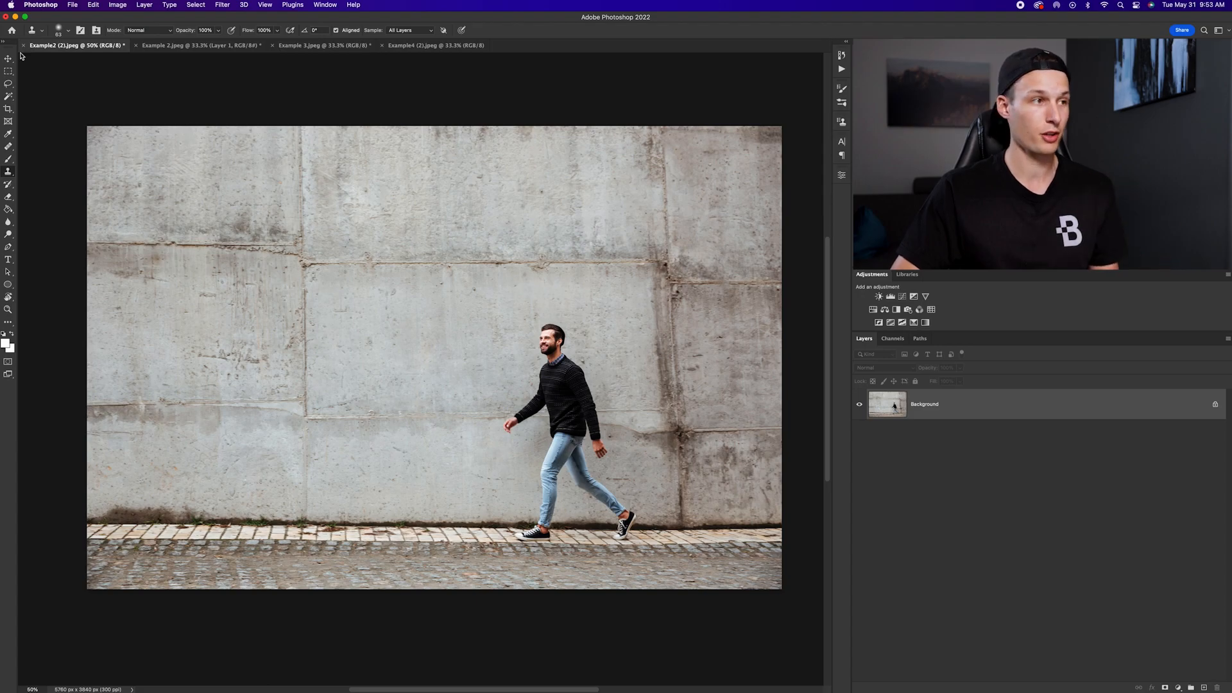
click(13, 71)
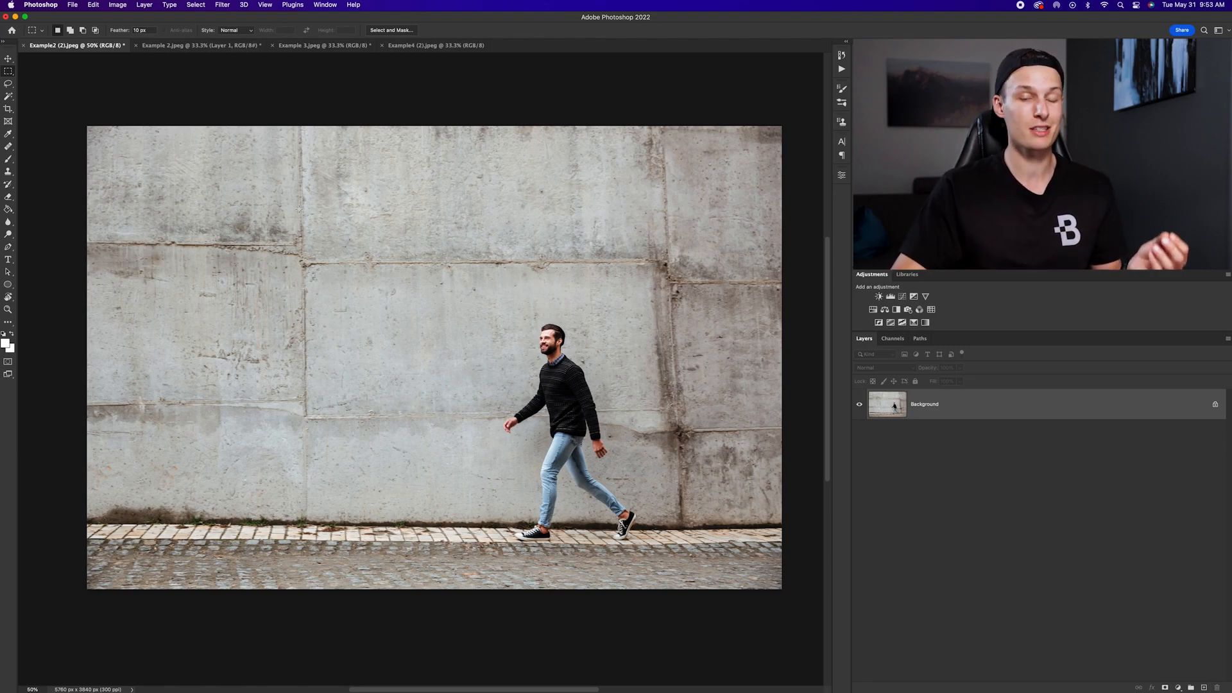
click(8, 84)
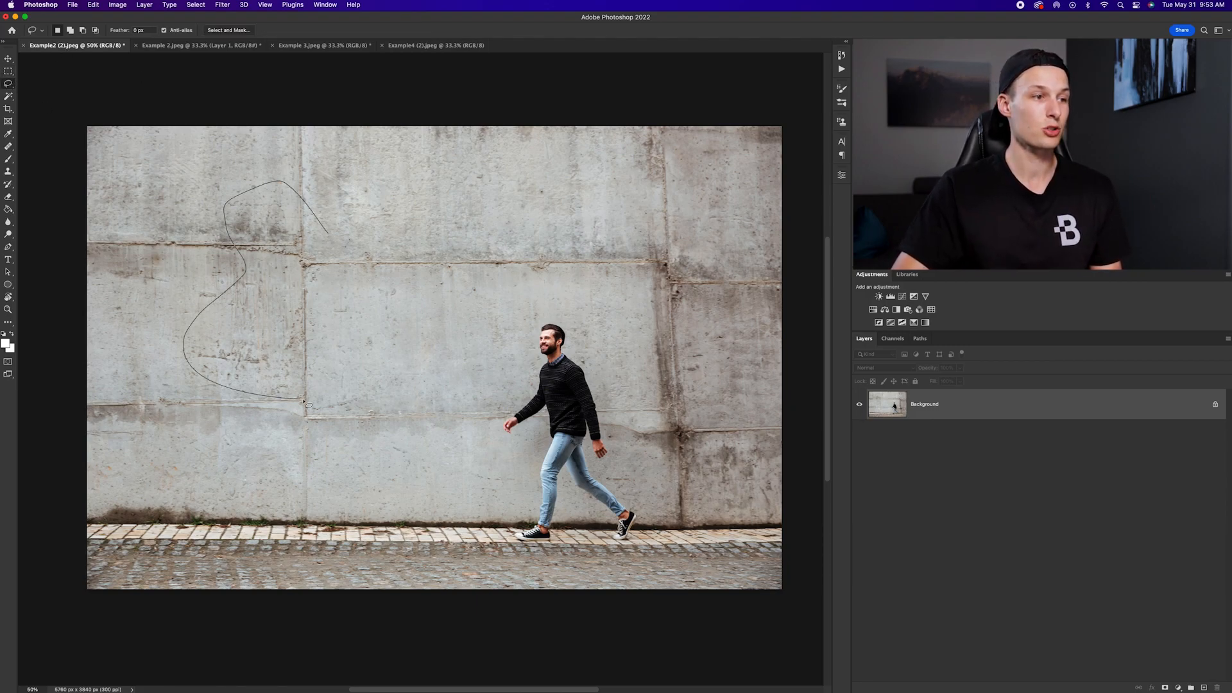
drag(358, 254, 356, 253)
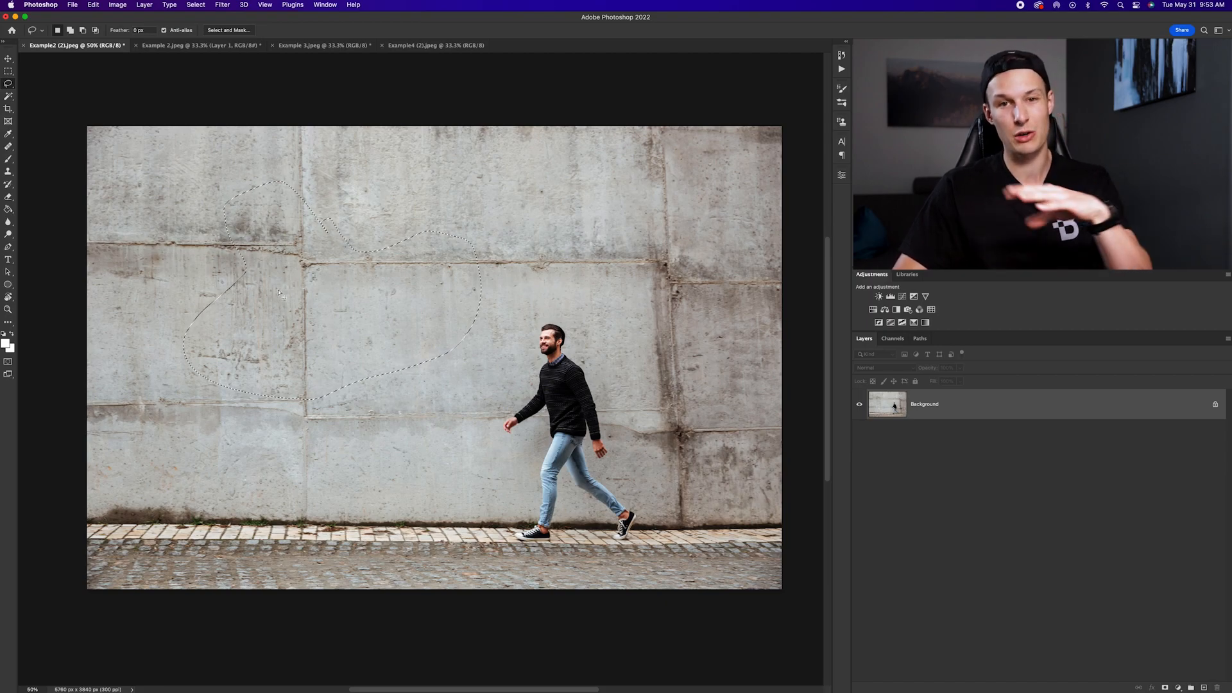
key(super+d)
Select the left wall section's seams with the Rectangular Marquee, combining its upper horizontal, full-height vertical and lower horizontal seams.
key(m)
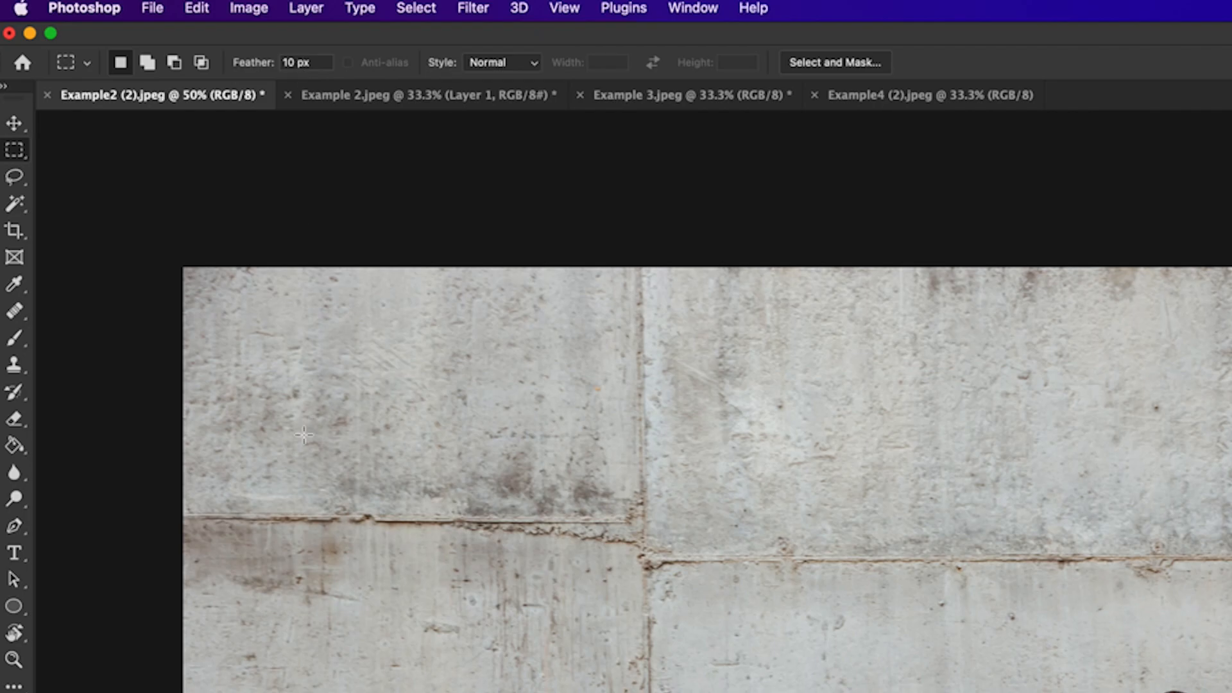
drag(172, 476, 653, 573)
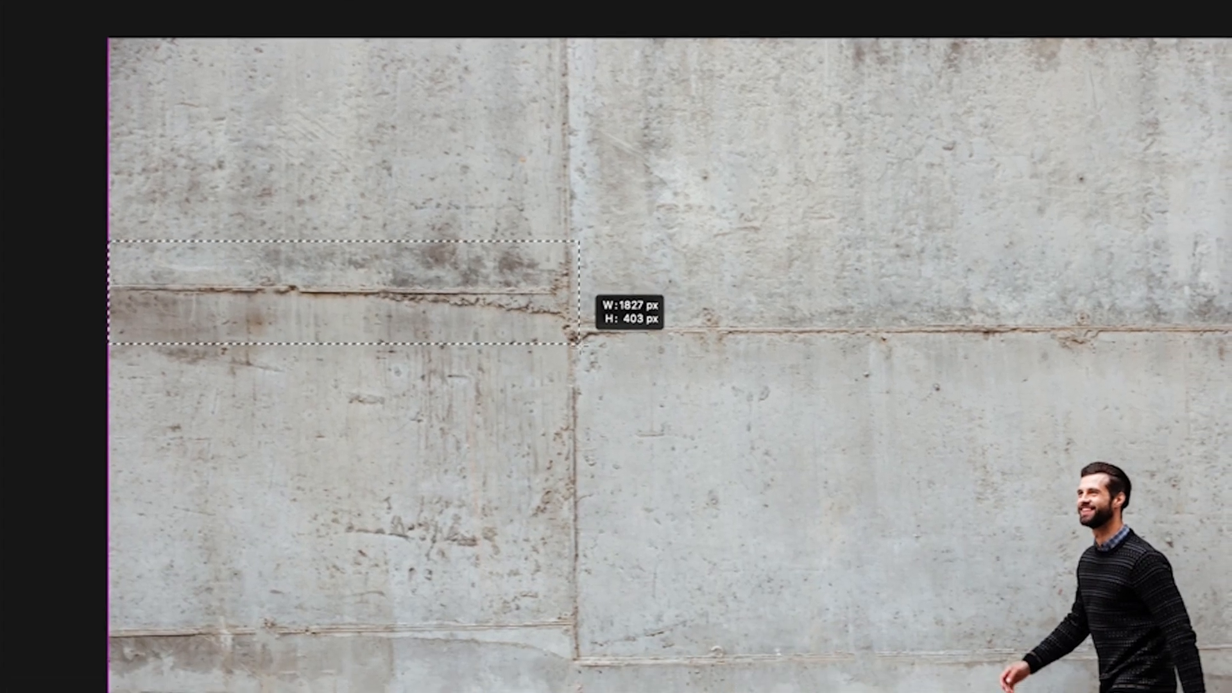
drag(579, 345, 590, 353)
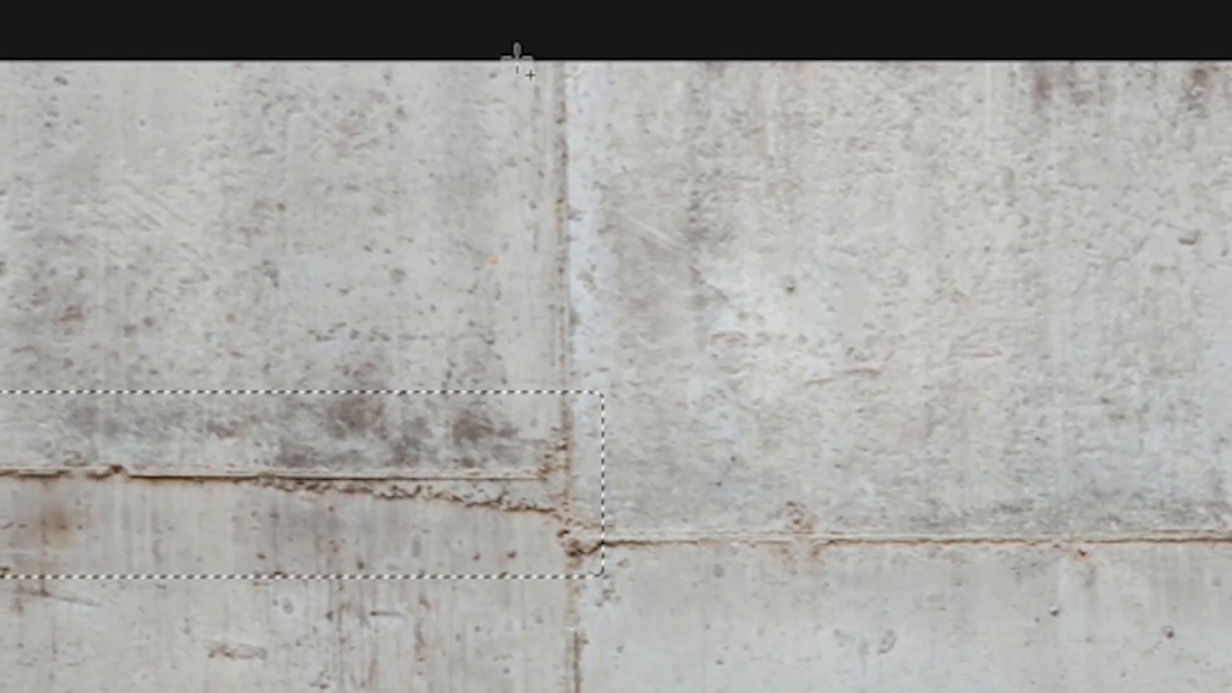
drag(534, 51, 590, 329)
drag(440, 263, 488, 692)
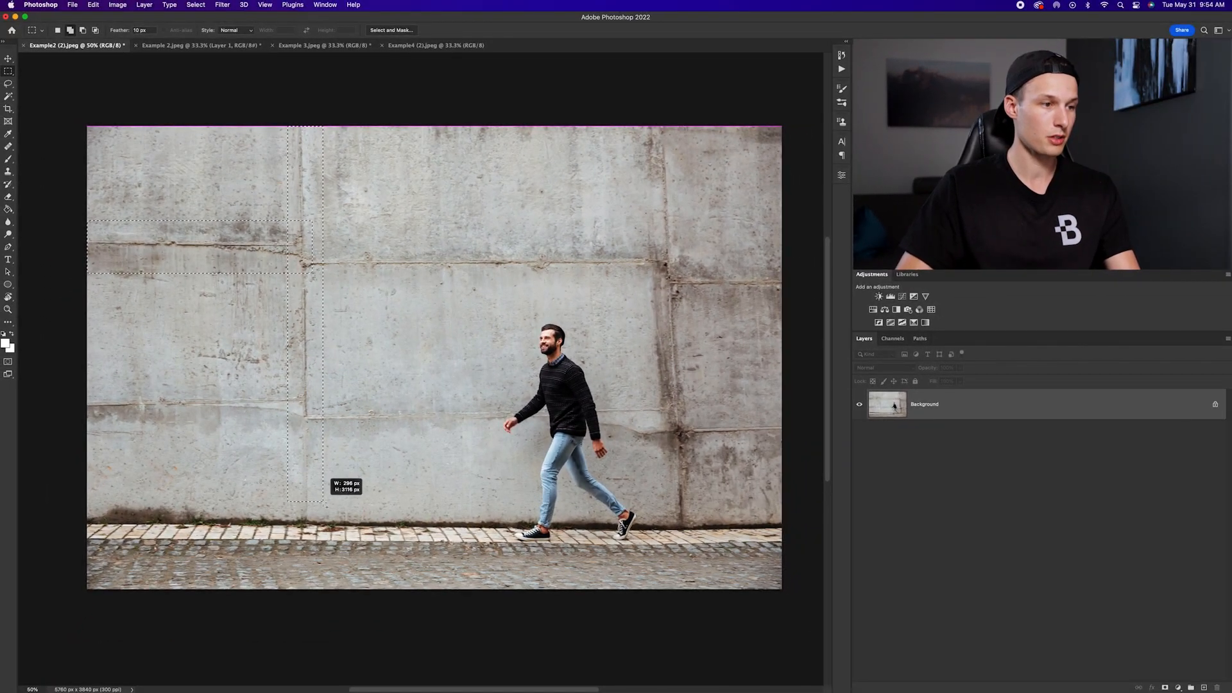
drag(324, 517, 324, 519)
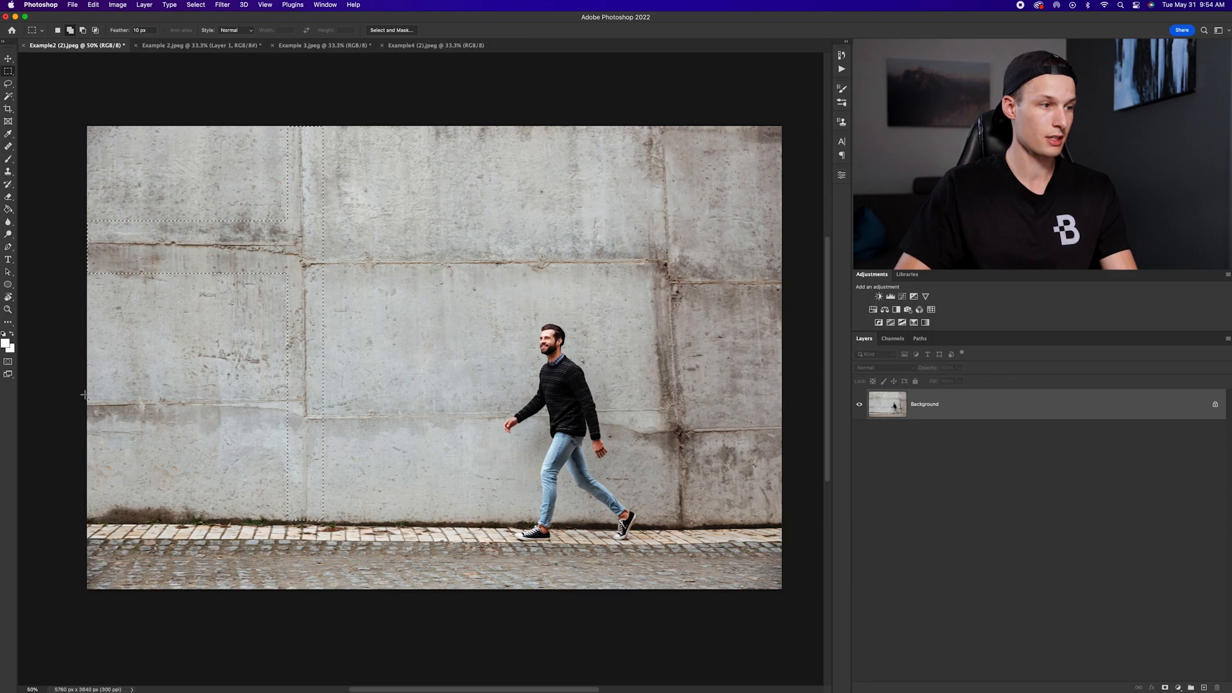
drag(84, 386, 313, 431)
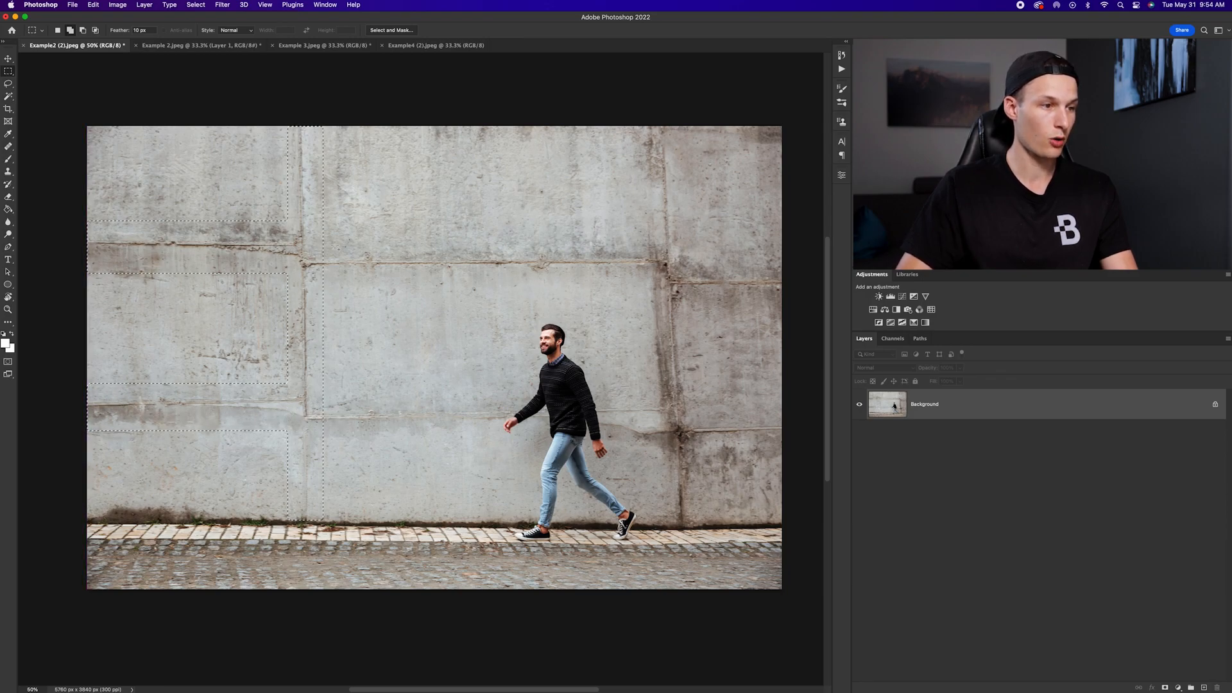
Add the wall's central and right-hand horizontal and vertical seams to the selection, leaving the walking man outside it.
drag(306, 235, 685, 287)
drag(640, 126, 691, 306)
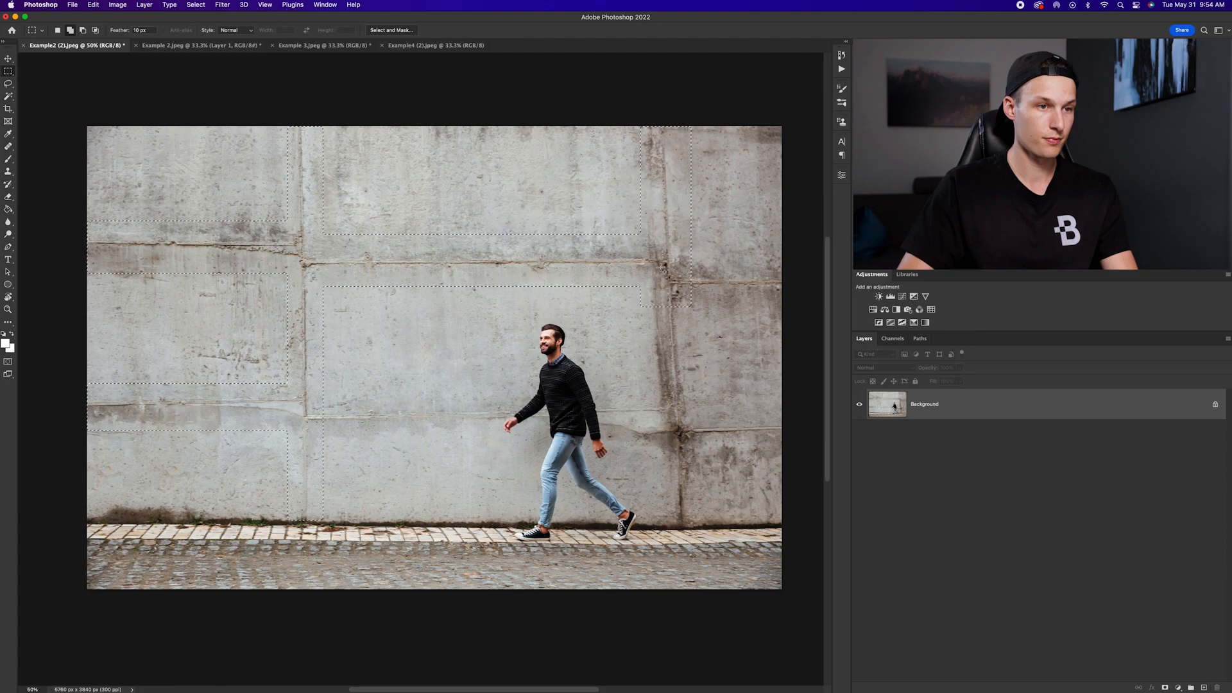
drag(657, 252, 795, 310)
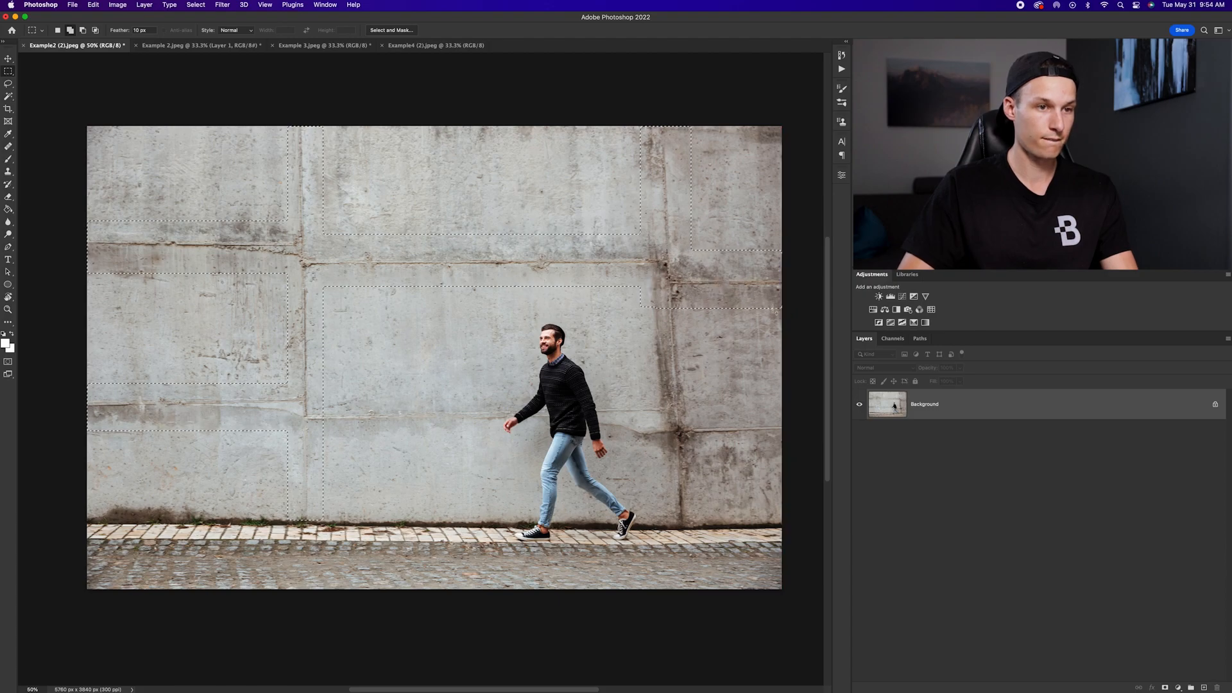
drag(657, 287, 699, 526)
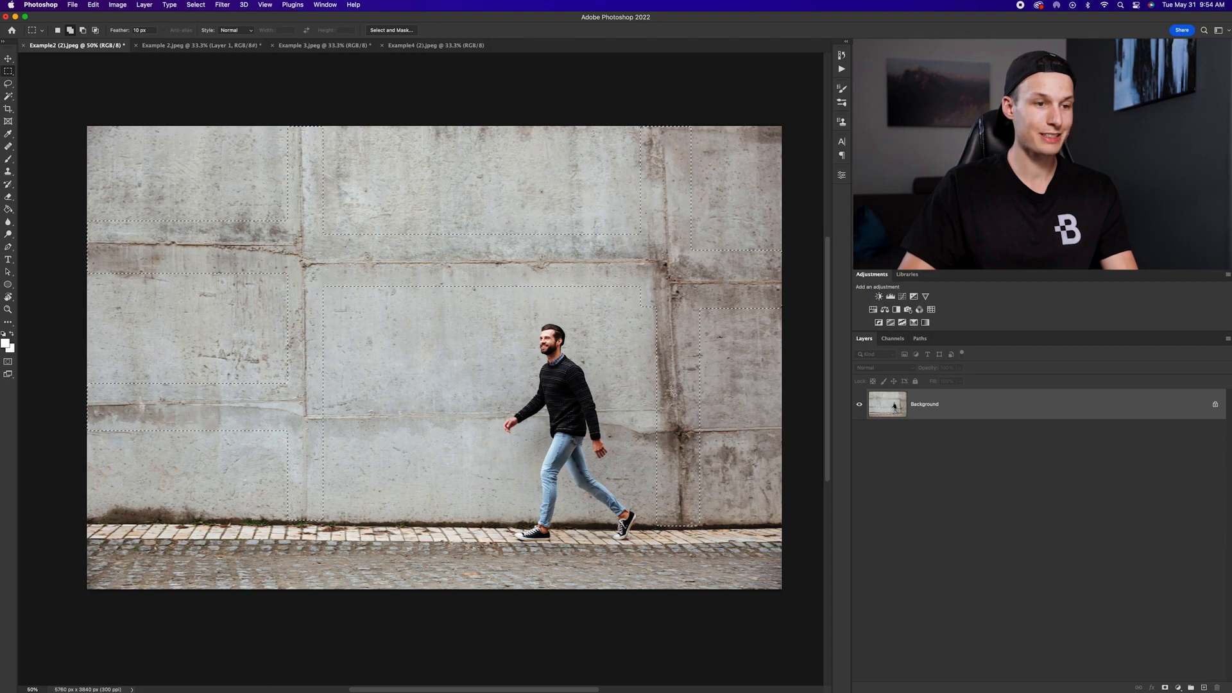
drag(675, 399, 788, 451)
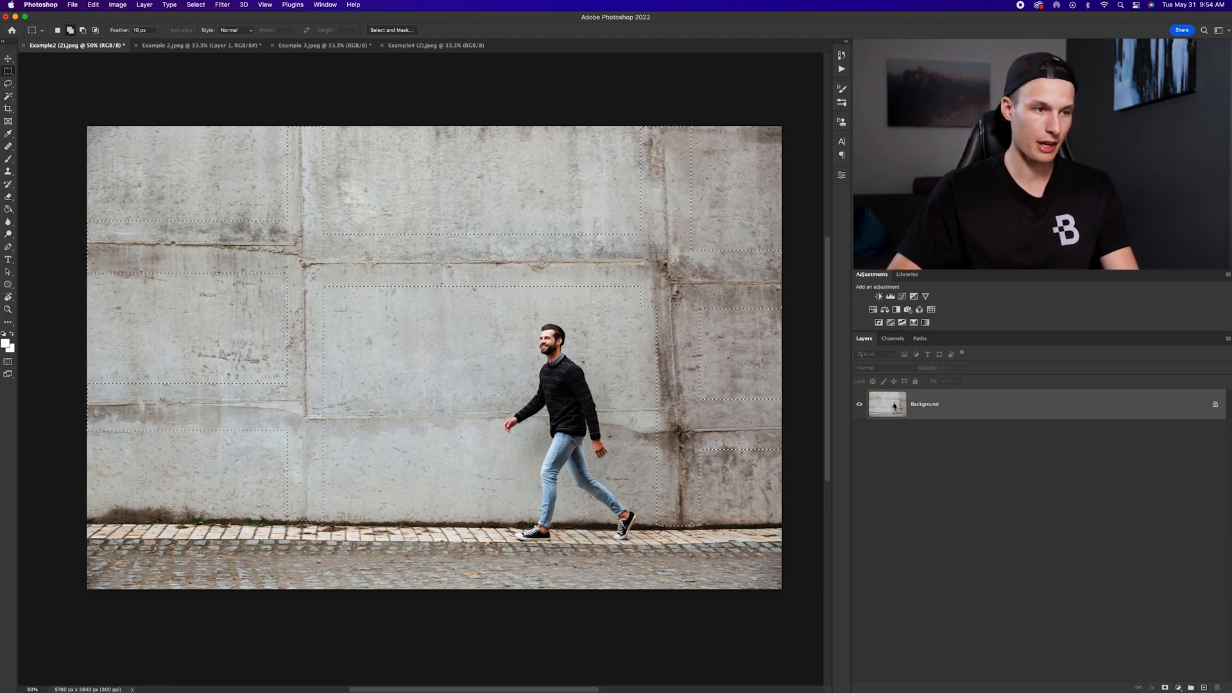
drag(497, 399, 314, 434)
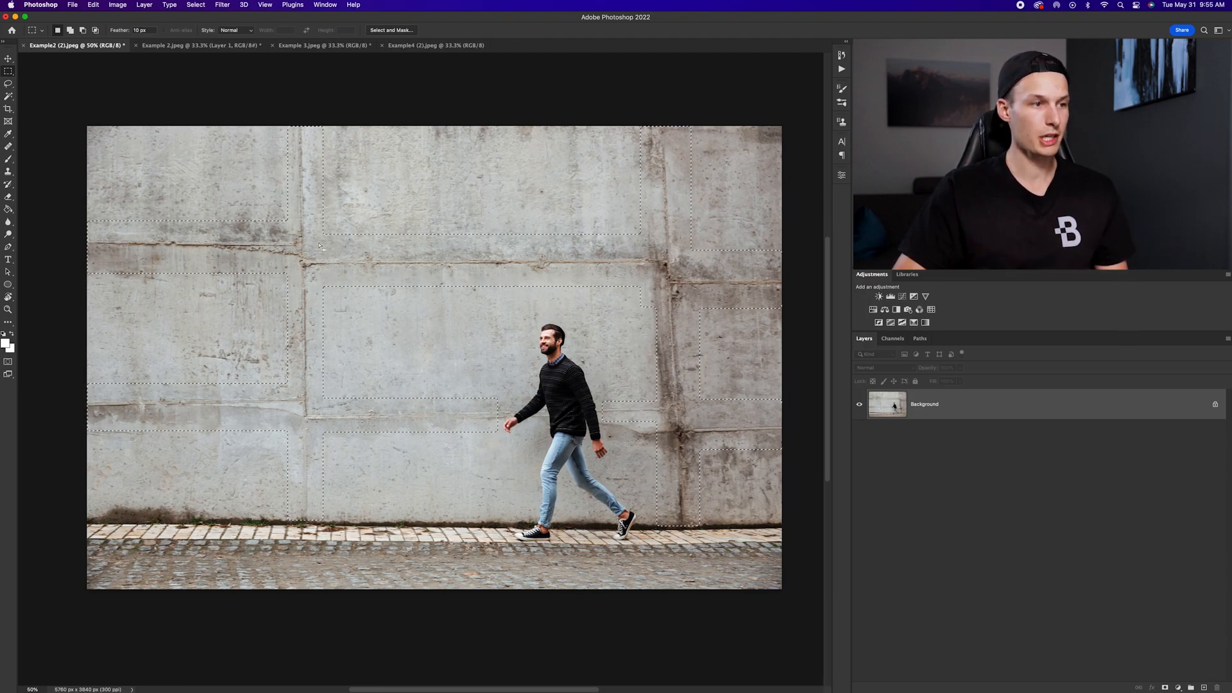
Start Content-Aware Fill on the selected seams and brush the man and the cobblestone ground out of the sampling area.
click(94, 5)
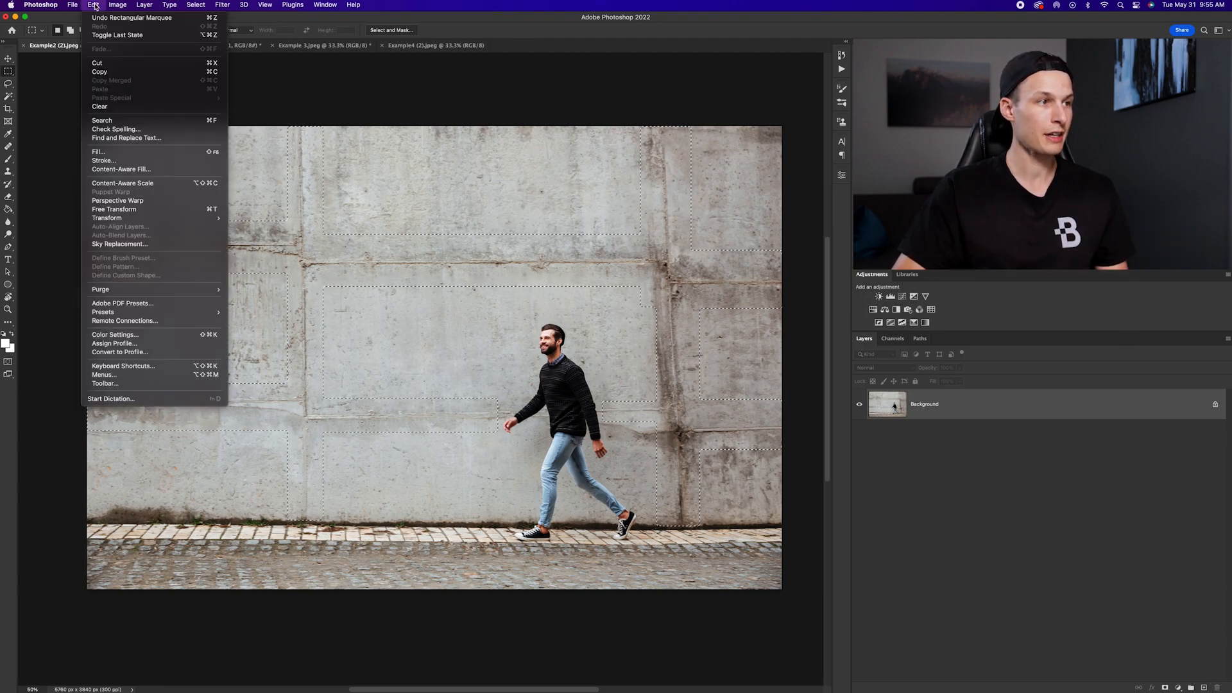
click(165, 170)
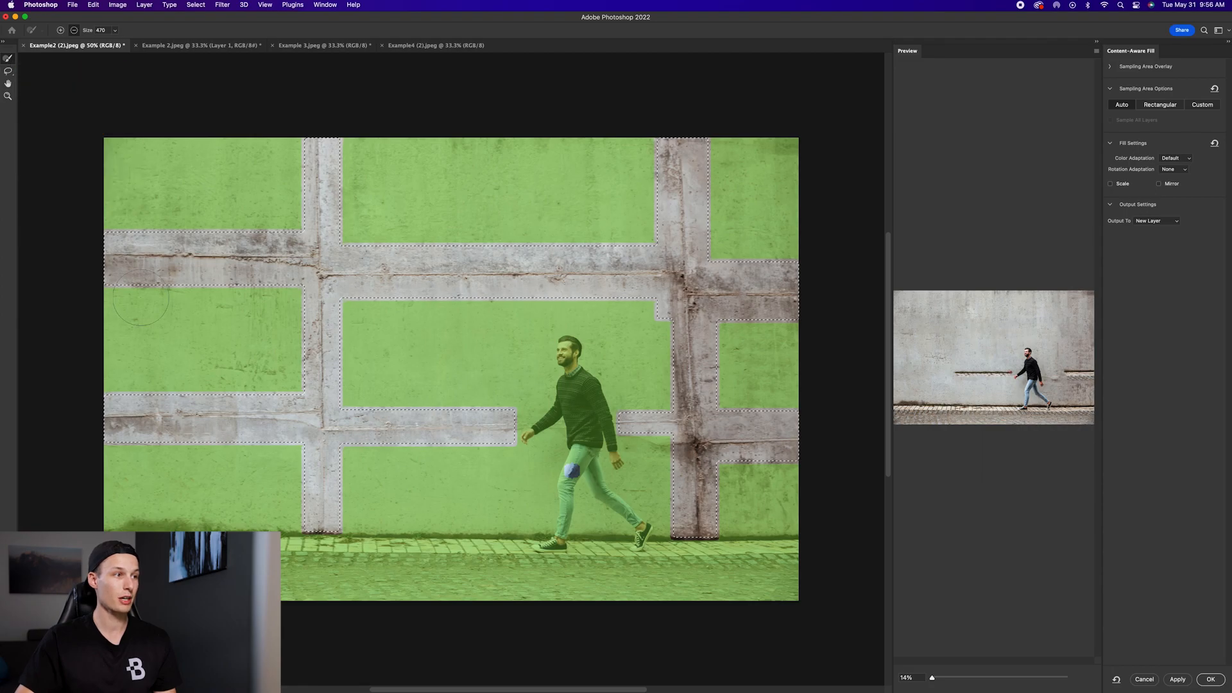
drag(579, 603, 854, 602)
drag(372, 561, 795, 555)
mouse_move(571, 471)
mouse_down()
mouse_move(626, 514)
mouse_move(591, 469)
mouse_move(568, 358)
mouse_move(544, 443)
mouse_move(559, 523)
mouse_up()
scroll(558, 523, left, 1)
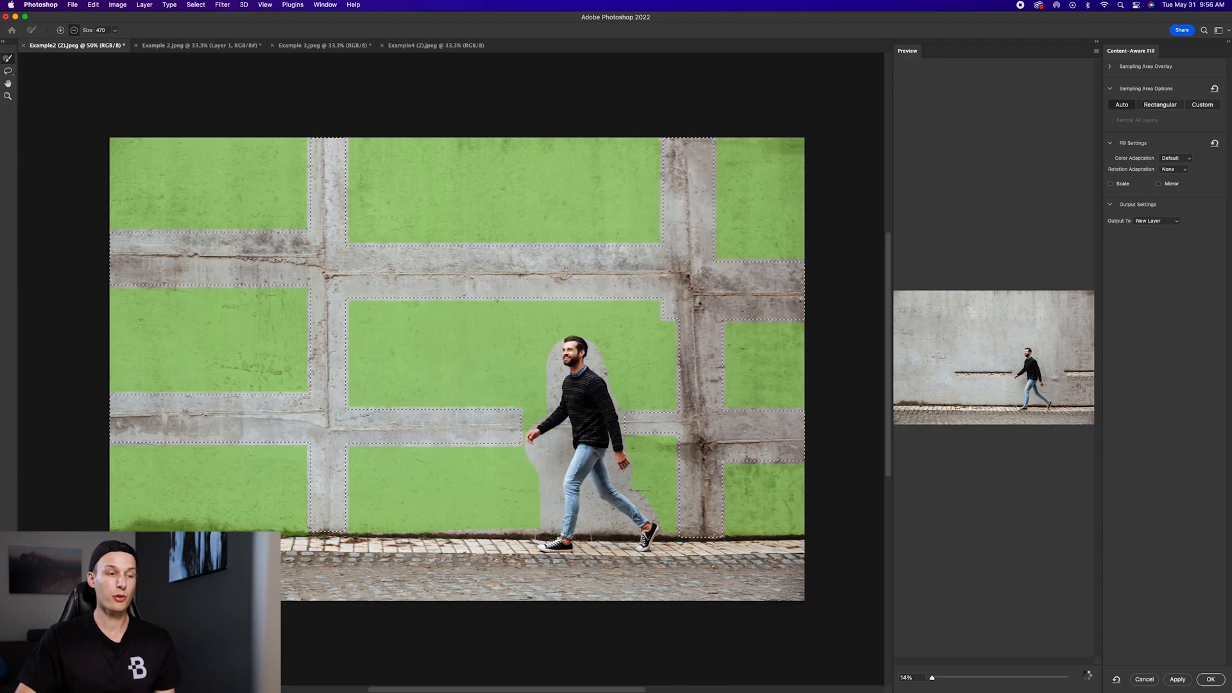
Examine the fill preview at 49% zoom, around the man and across the wall on both sides of him.
drag(970, 678, 944, 677)
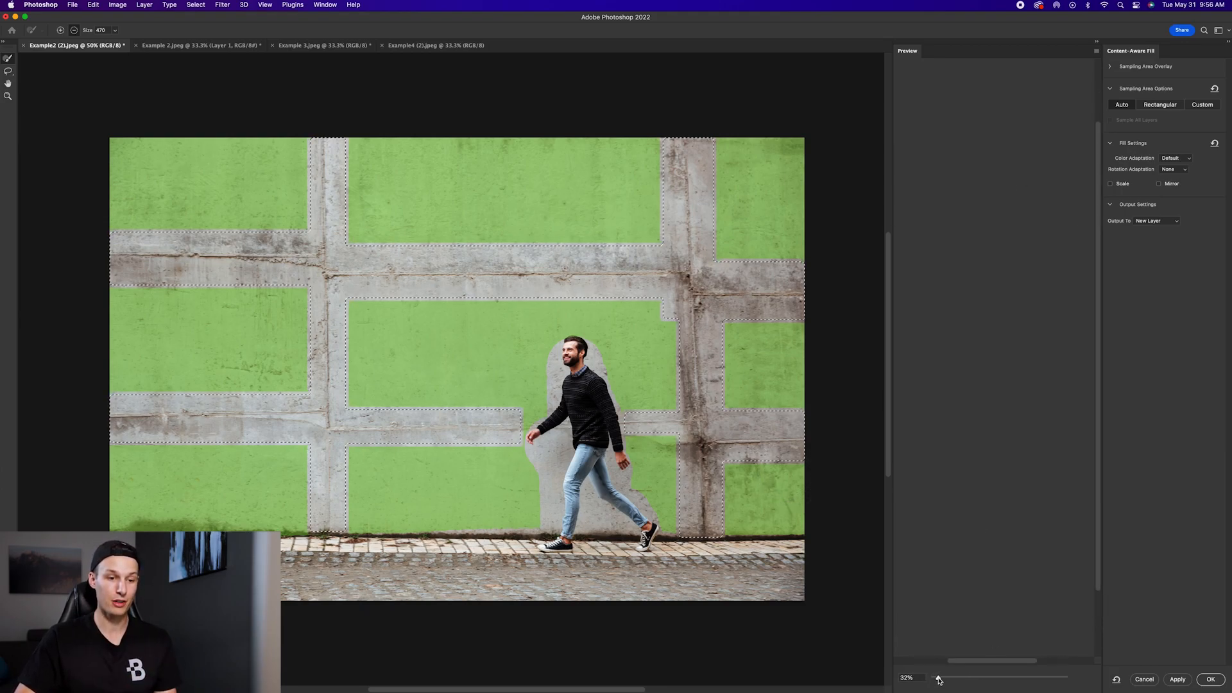
drag(939, 445, 851, 459)
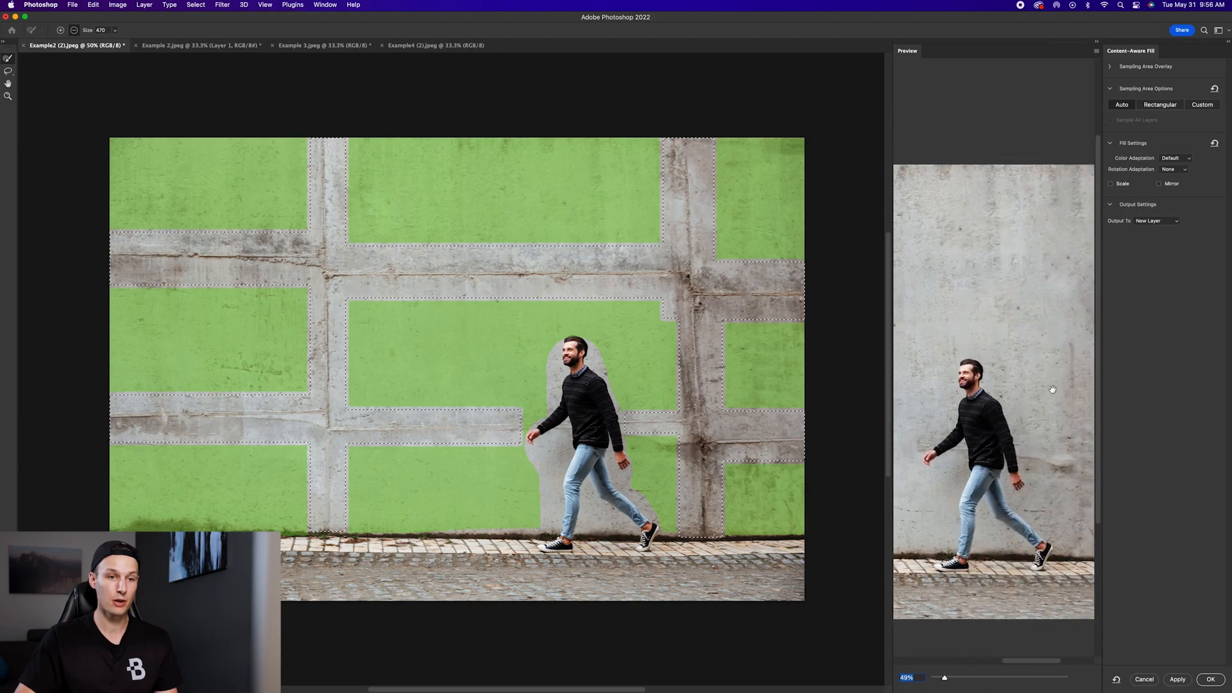
drag(1039, 410, 962, 459)
drag(1008, 387, 1050, 391)
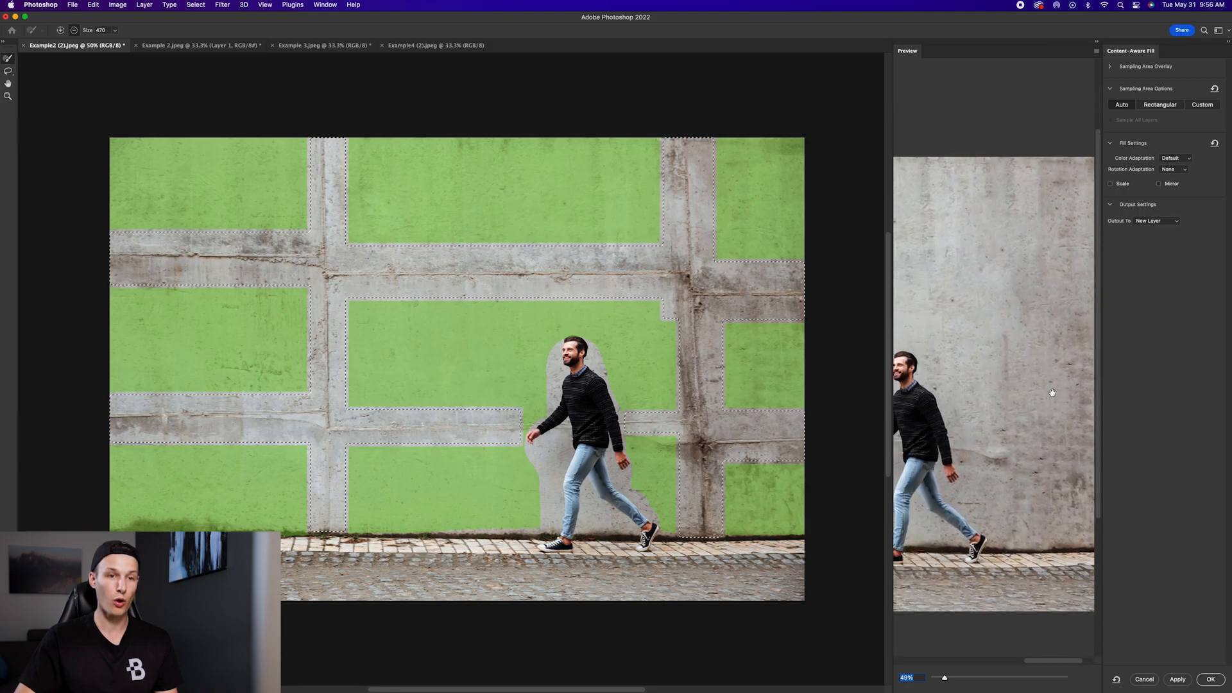
mouse_move(919, 389)
mouse_down()
mouse_move(1077, 408)
mouse_move(977, 394)
mouse_move(1127, 396)
mouse_up()
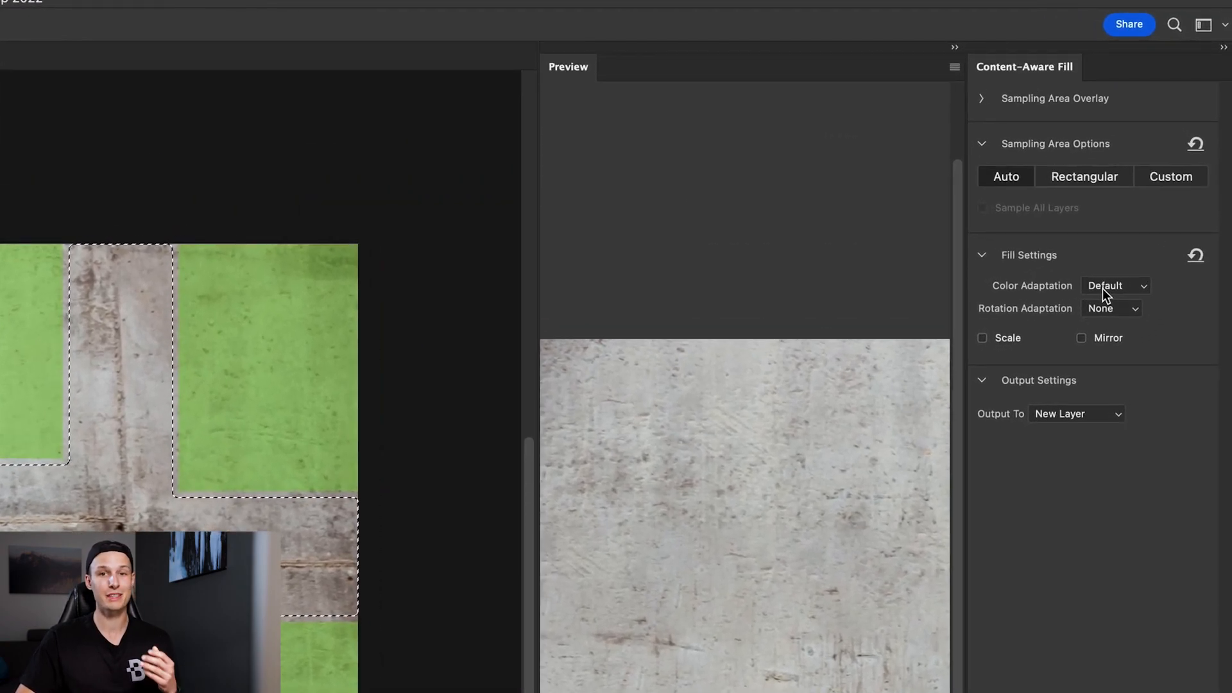
click(1103, 287)
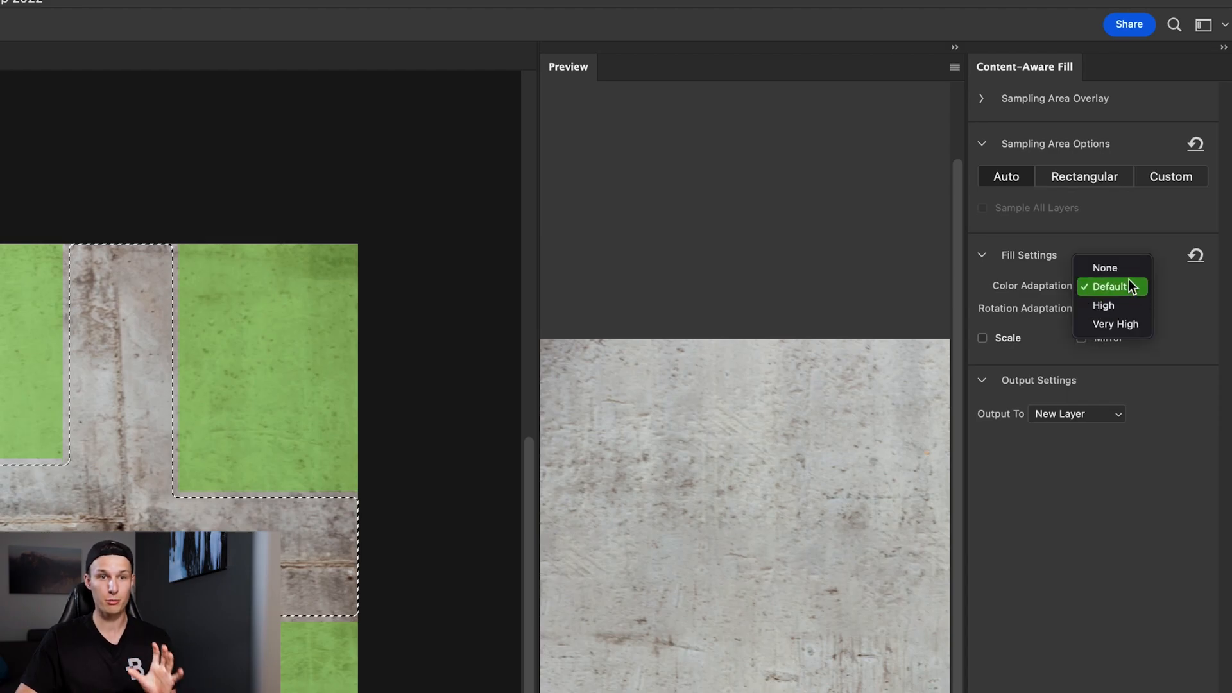
click(1129, 289)
click(1134, 288)
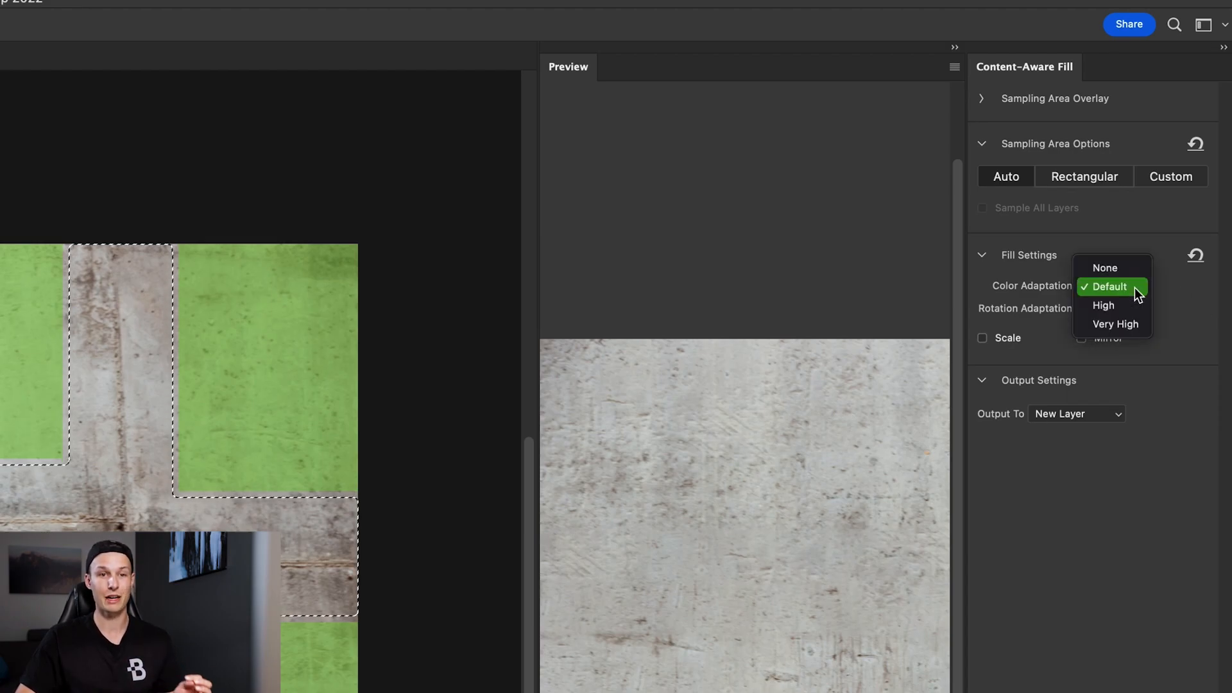
click(1137, 292)
click(1136, 310)
click(1119, 313)
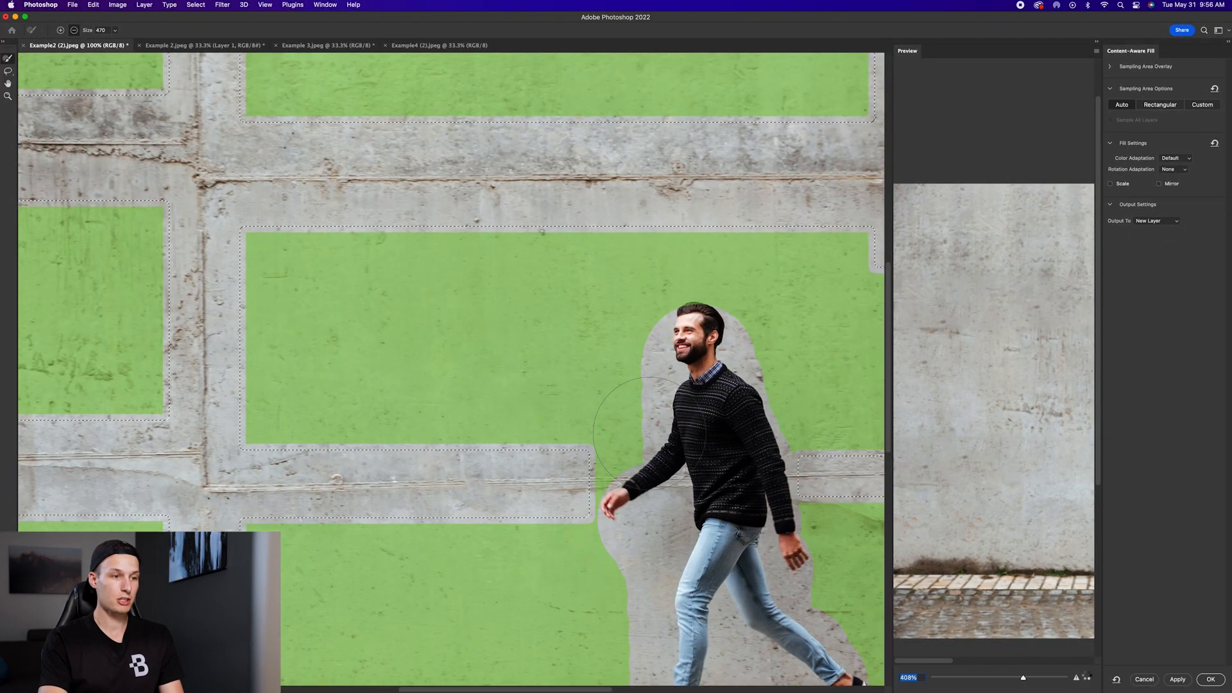
Check the seam area beside the man's front hand and apply the fill, keeping the Content-Aware Fill workspace open.
key(super+plus)
scroll(649, 434, down, 3)
scroll(650, 433, right, 4)
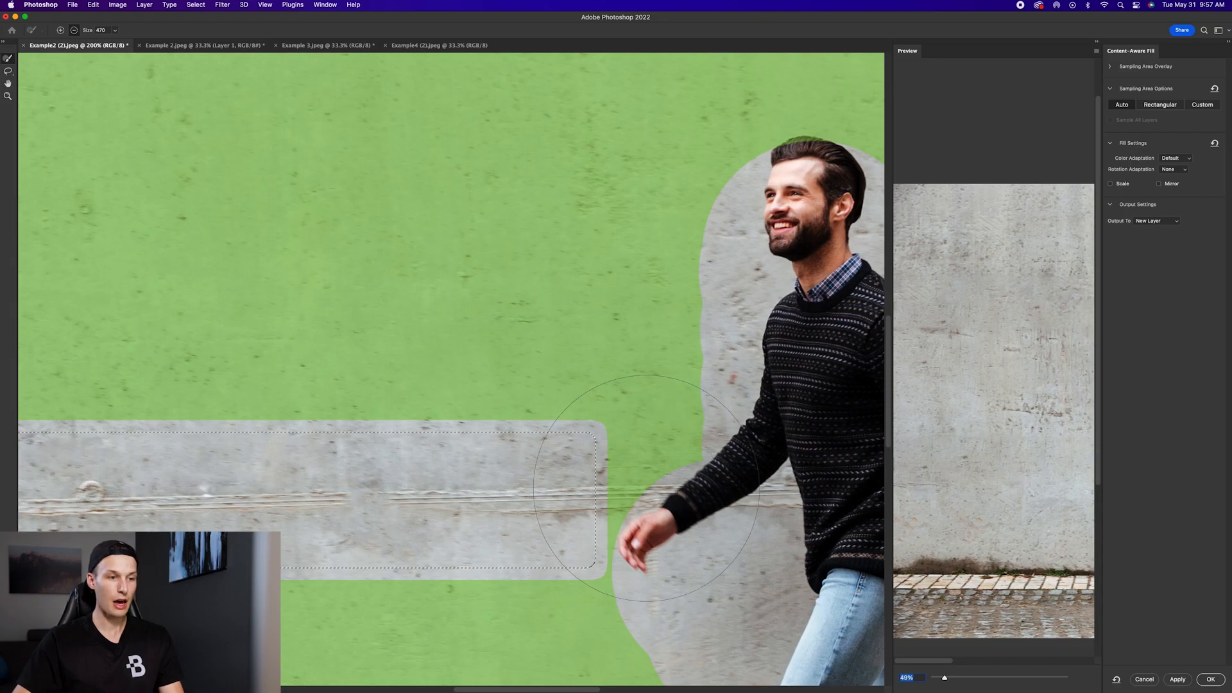
scroll(646, 491, left, 1)
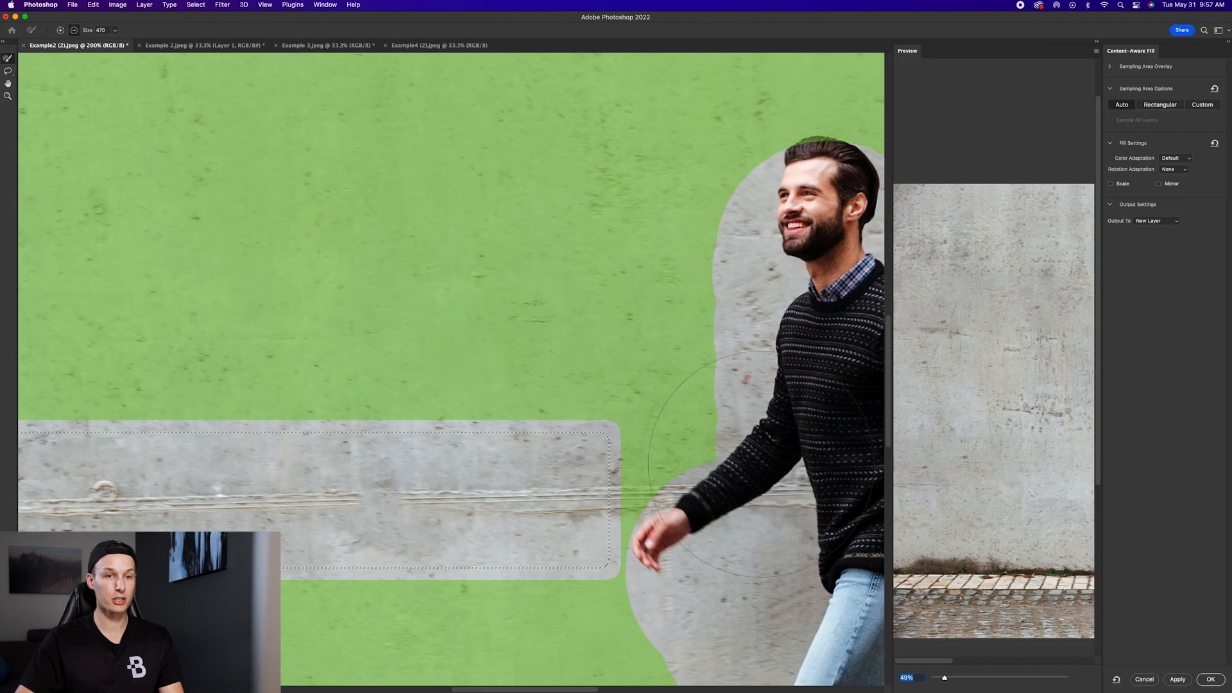
click(1176, 679)
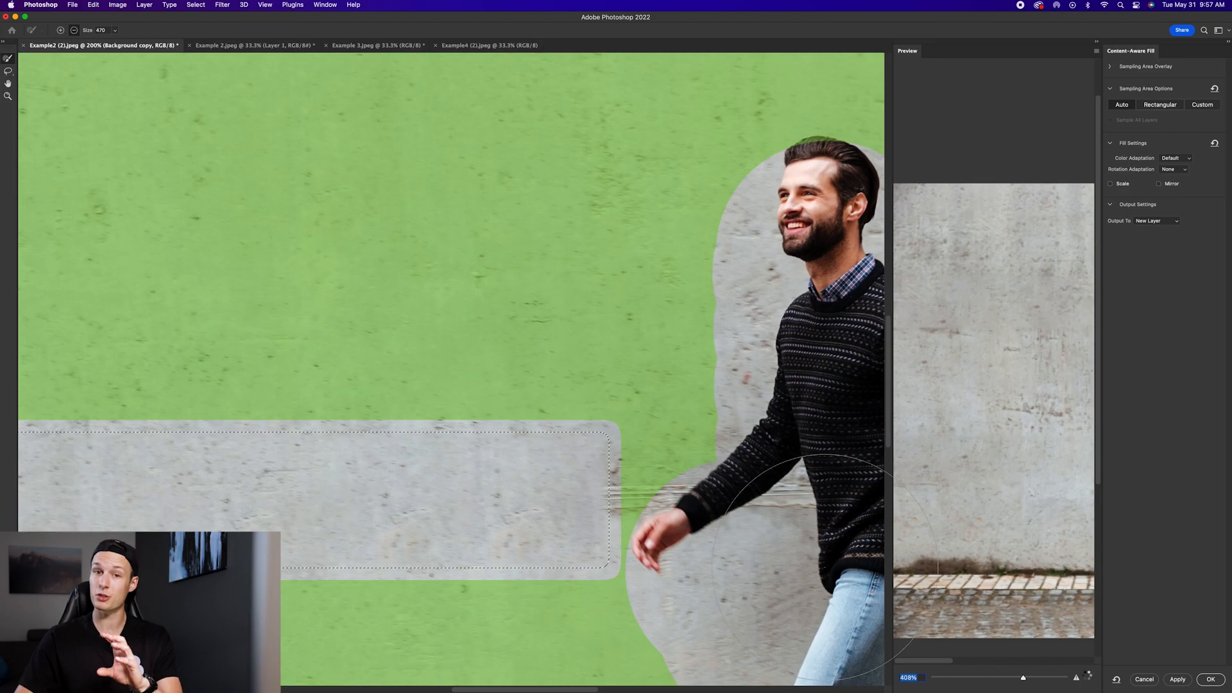
Draw a new Lasso selection around the leftover seam in front of the man's leading forearm and hand.
key(super+0)
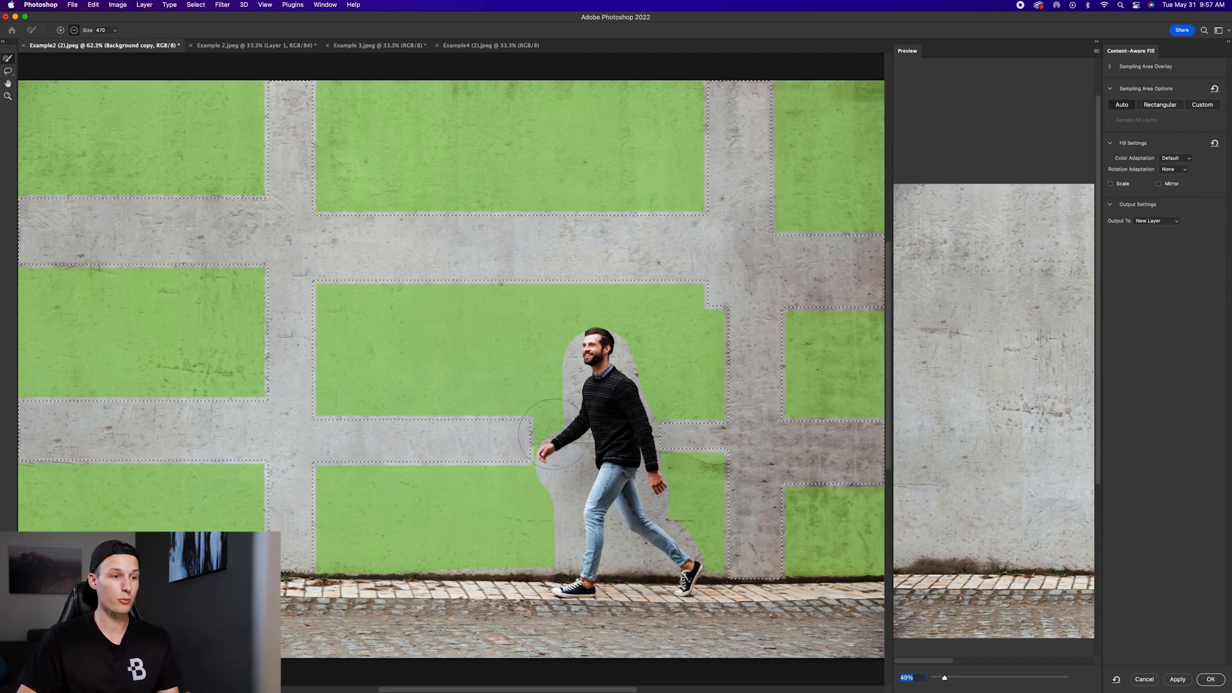
click(6, 72)
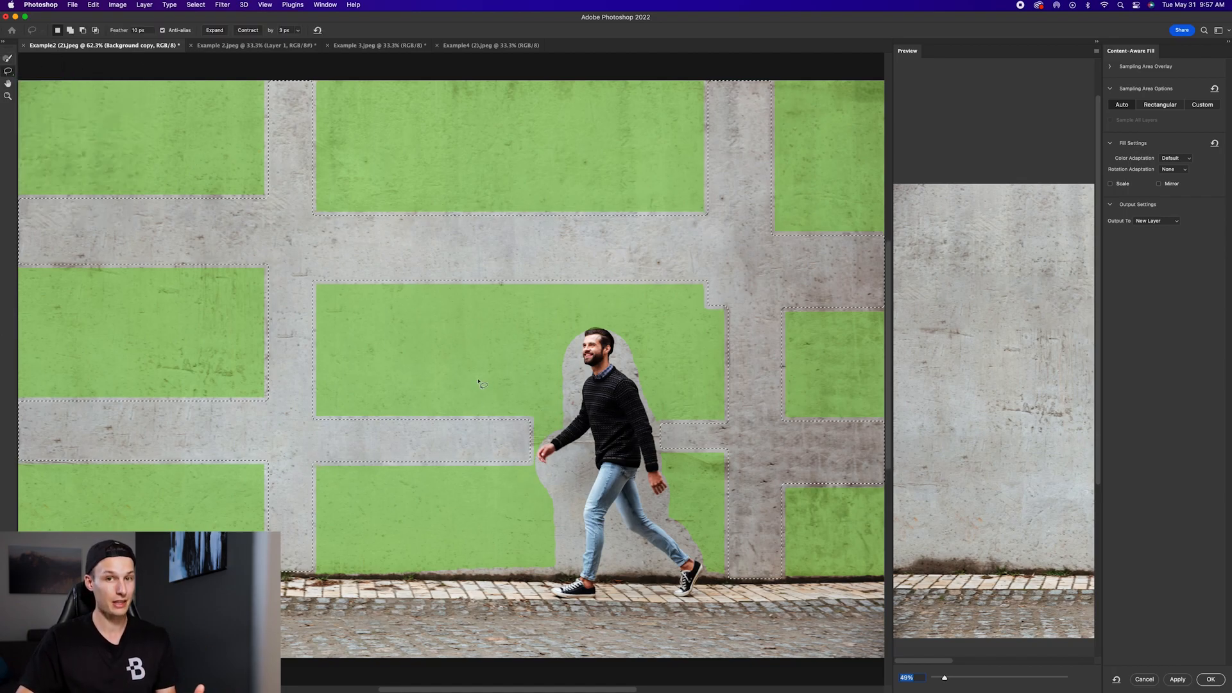
key(super+1)
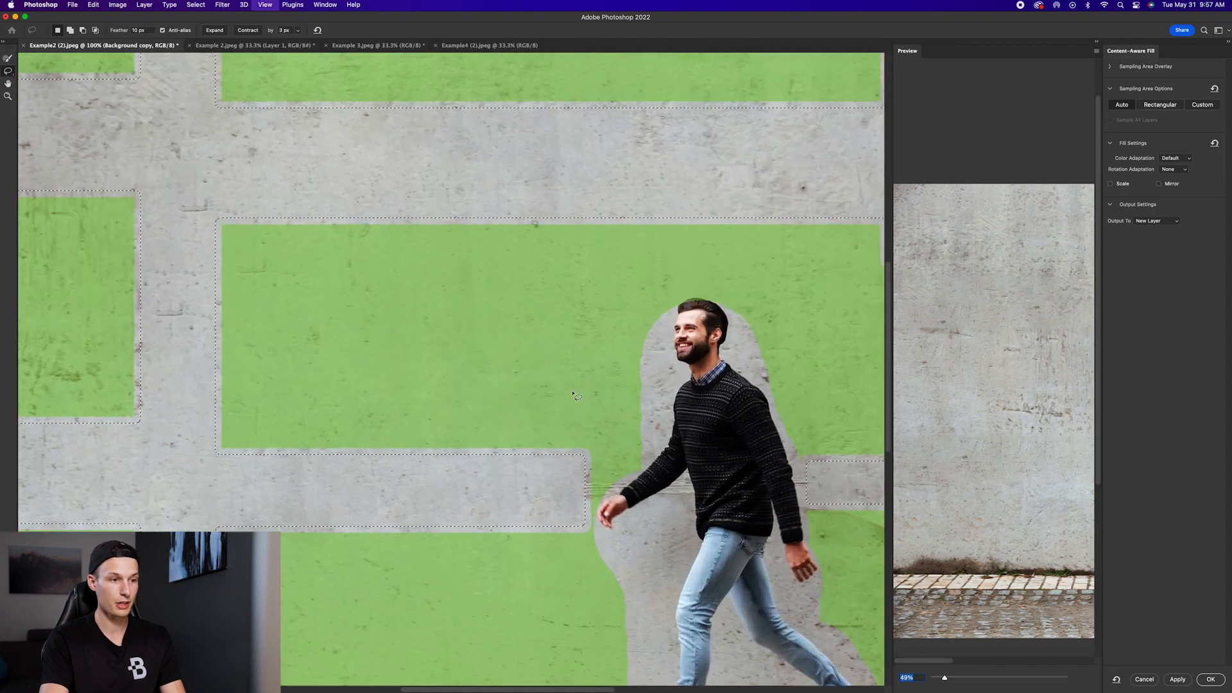
key(super+plus)
drag(787, 575, 722, 386)
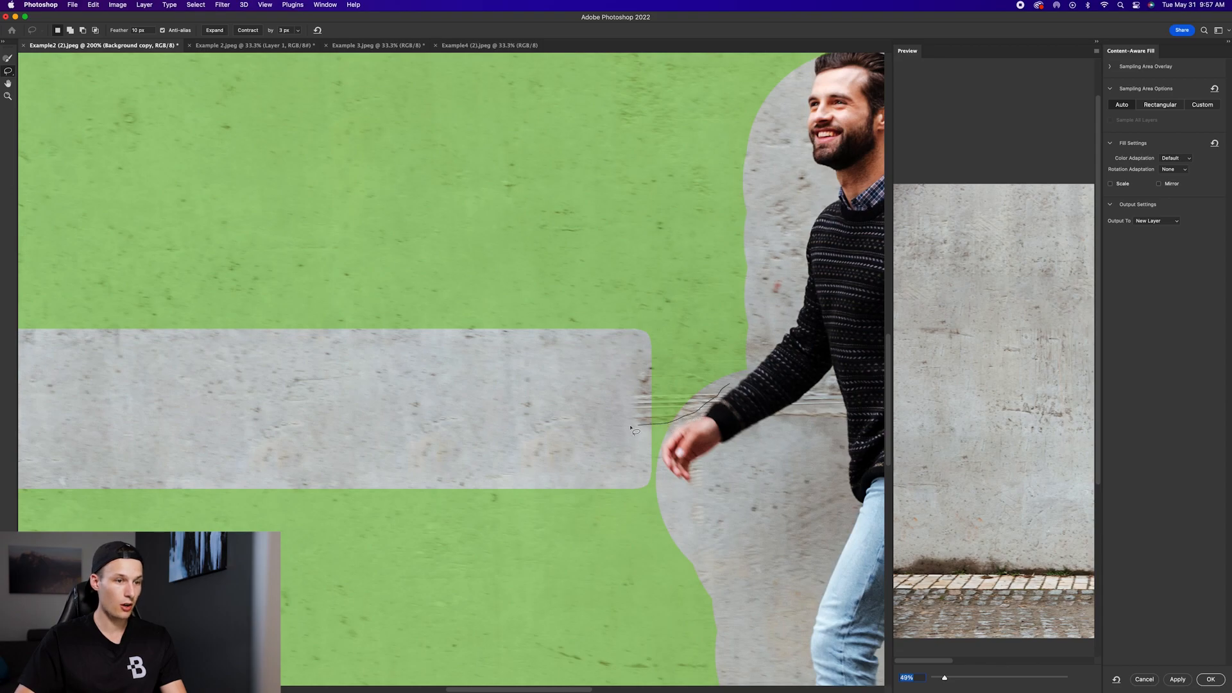
drag(732, 388, 729, 384)
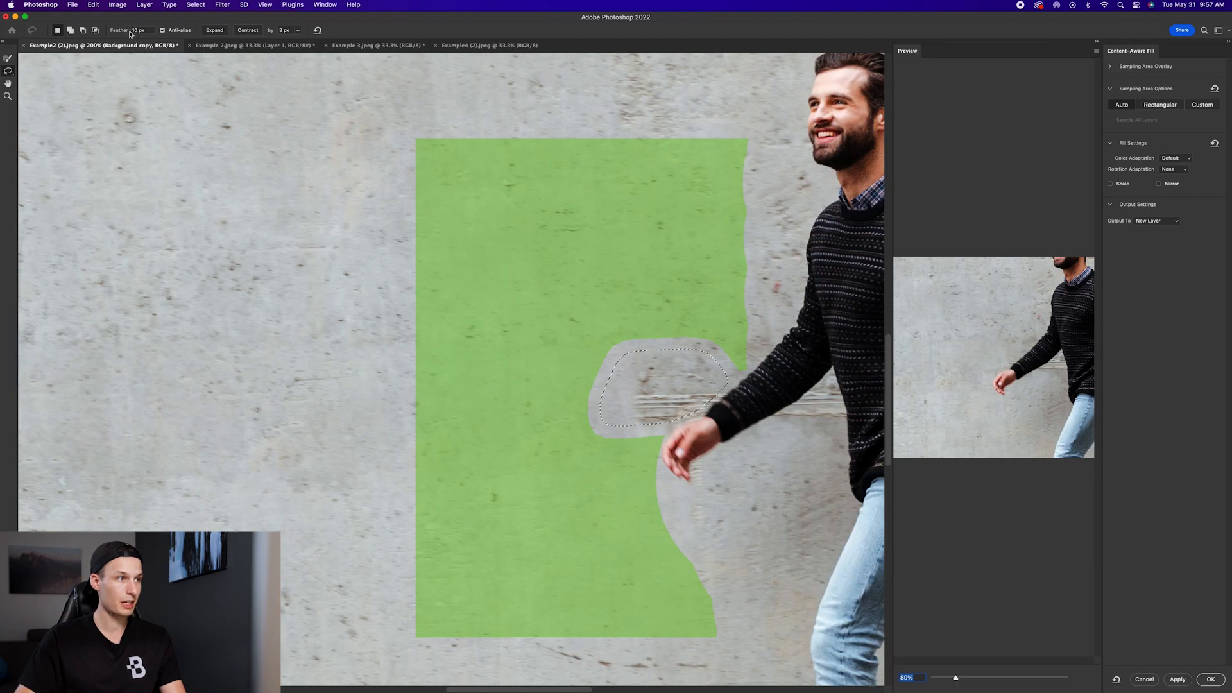
Add the leftover seams between the man's front arm and torso and behind his rear elbow to the Lasso selection.
scroll(530, 404, right, 5)
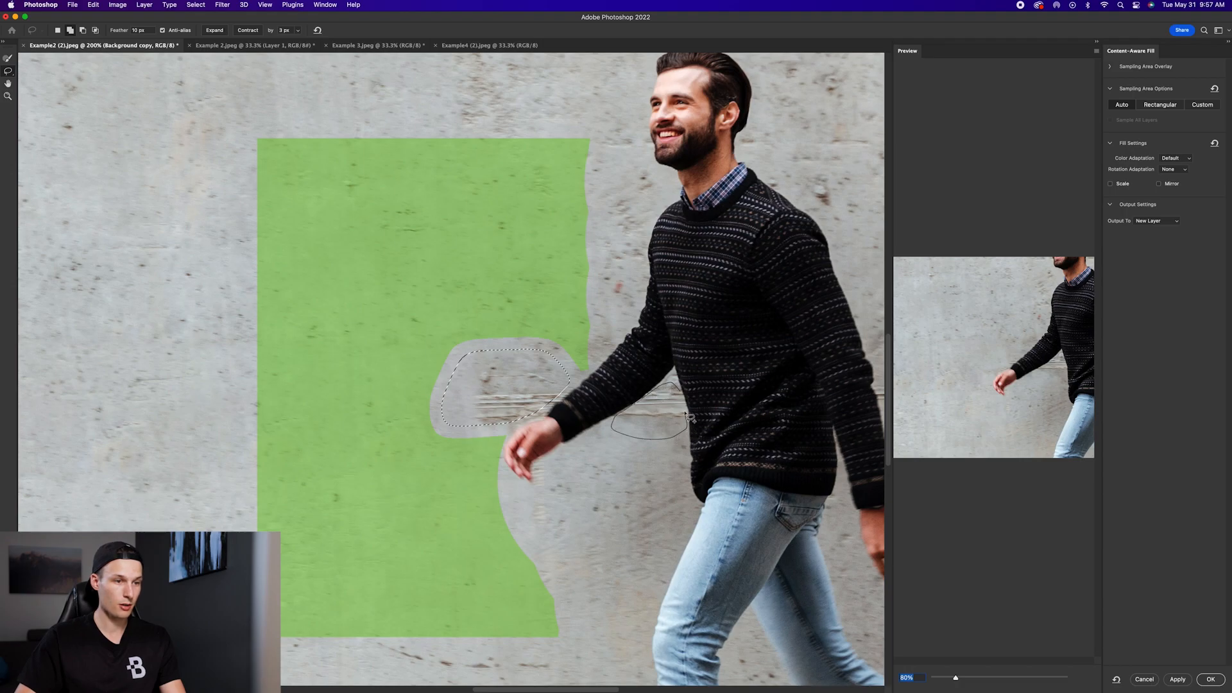
drag(684, 398, 686, 399)
scroll(667, 424, right, 8)
scroll(667, 423, up, 2)
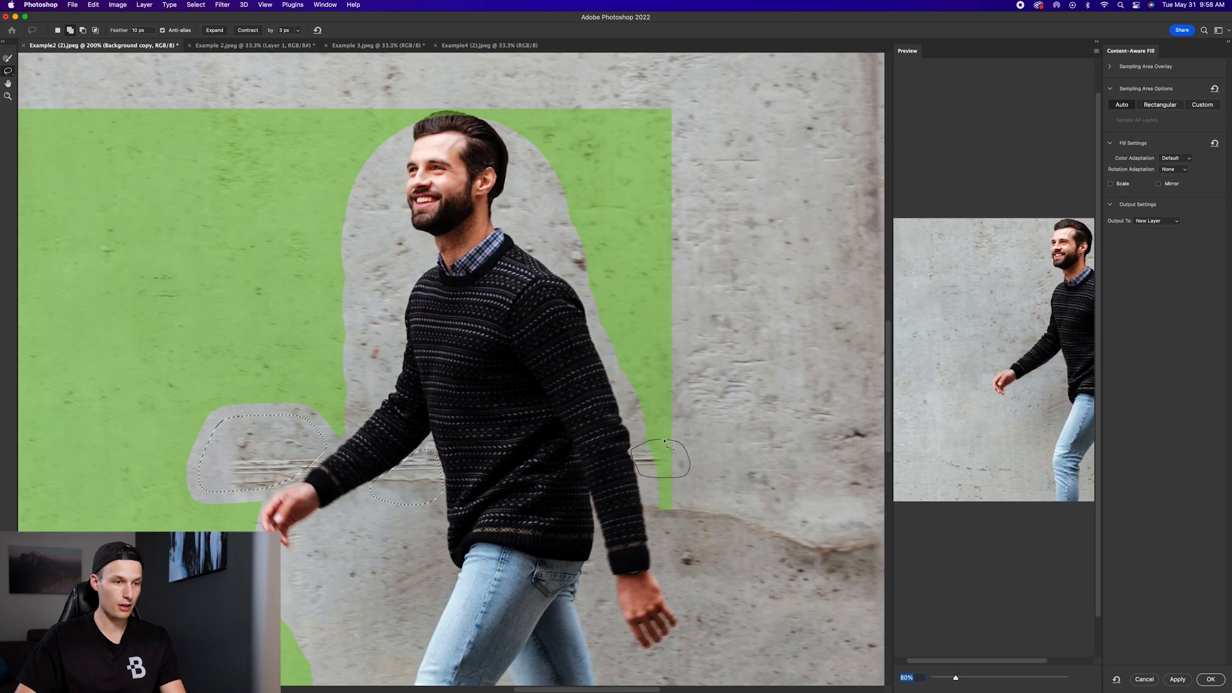
drag(664, 442, 664, 444)
Check the fill preview around the man, add the wall crack behind his rear hand to the selection, and apply the fill.
scroll(664, 444, right, 3)
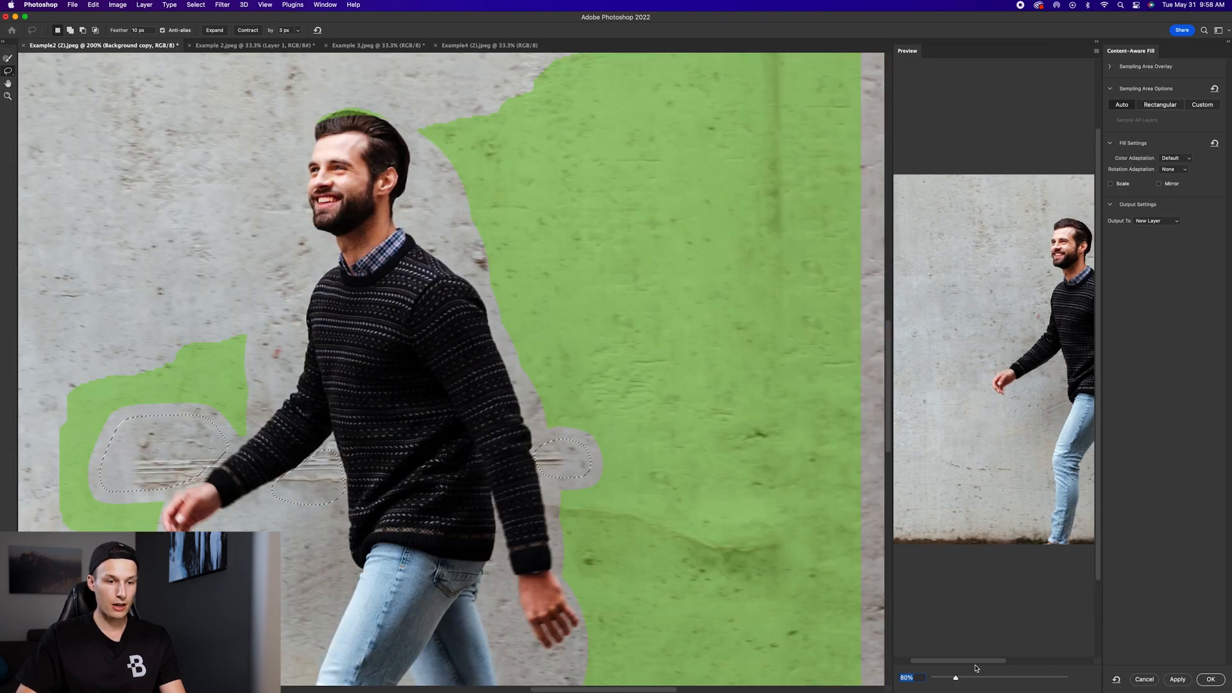
drag(988, 662, 1012, 660)
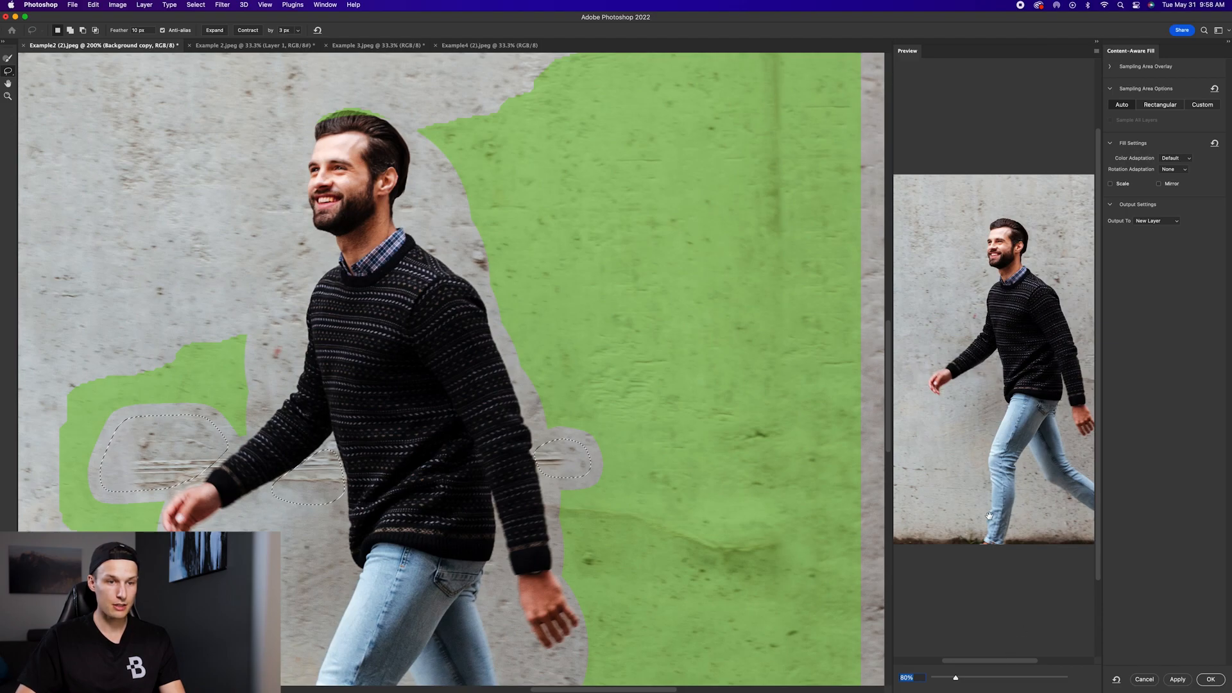
drag(986, 664, 1063, 658)
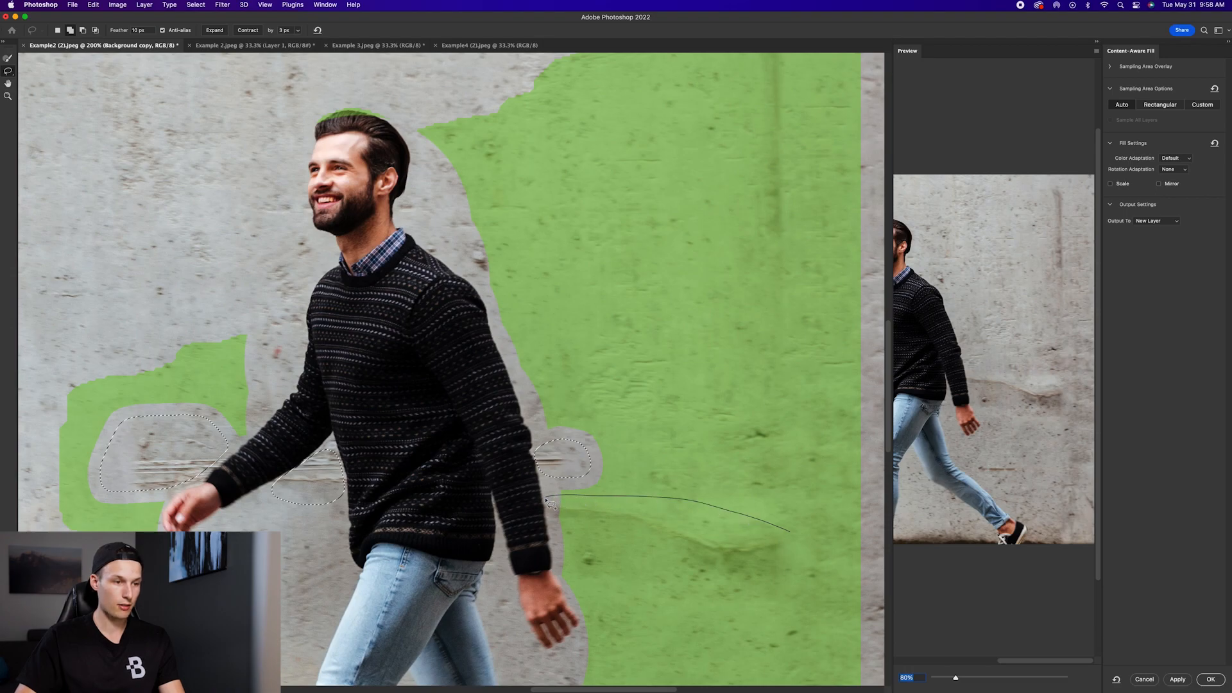
drag(634, 569, 795, 536)
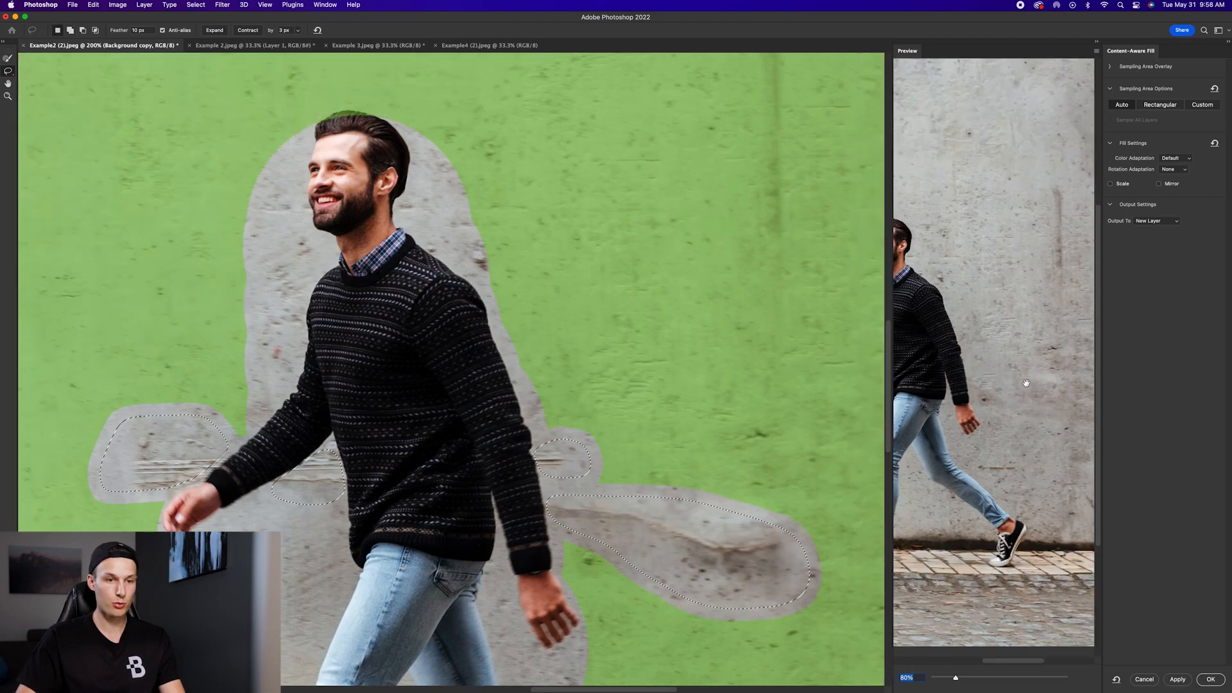
click(1178, 679)
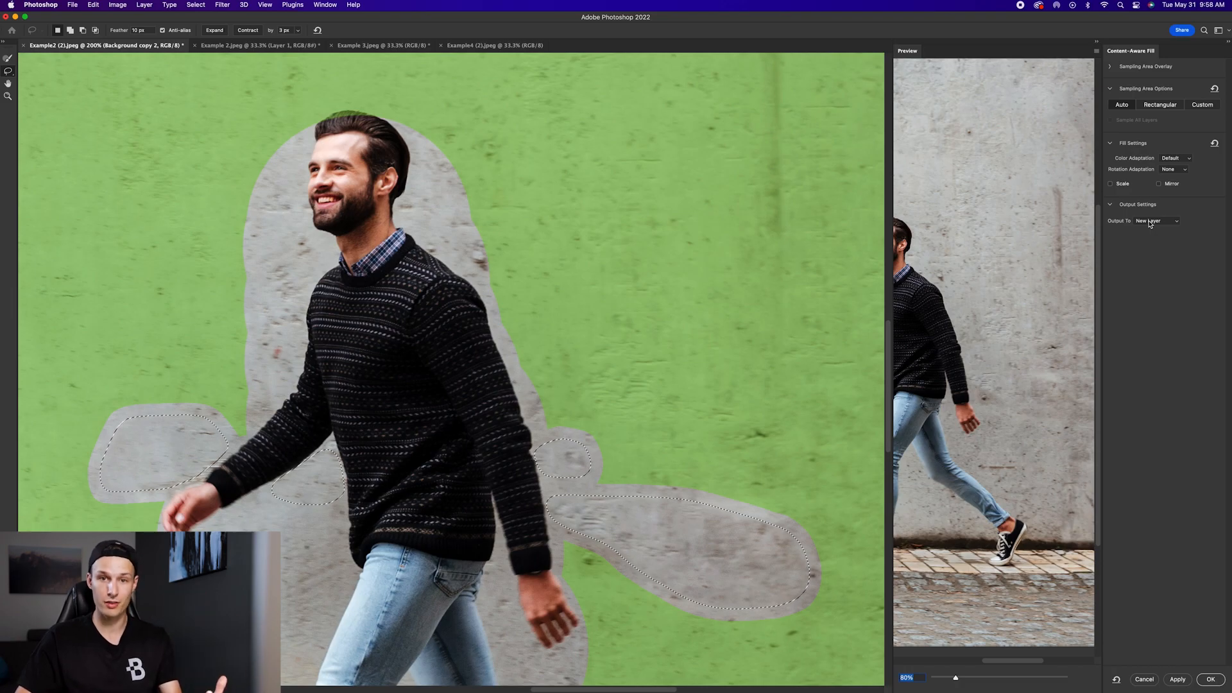
Accept the Content-Aware Fill output on a new layer and deselect.
click(1212, 679)
key(super+d)
key(super+0)
key(super+minus)
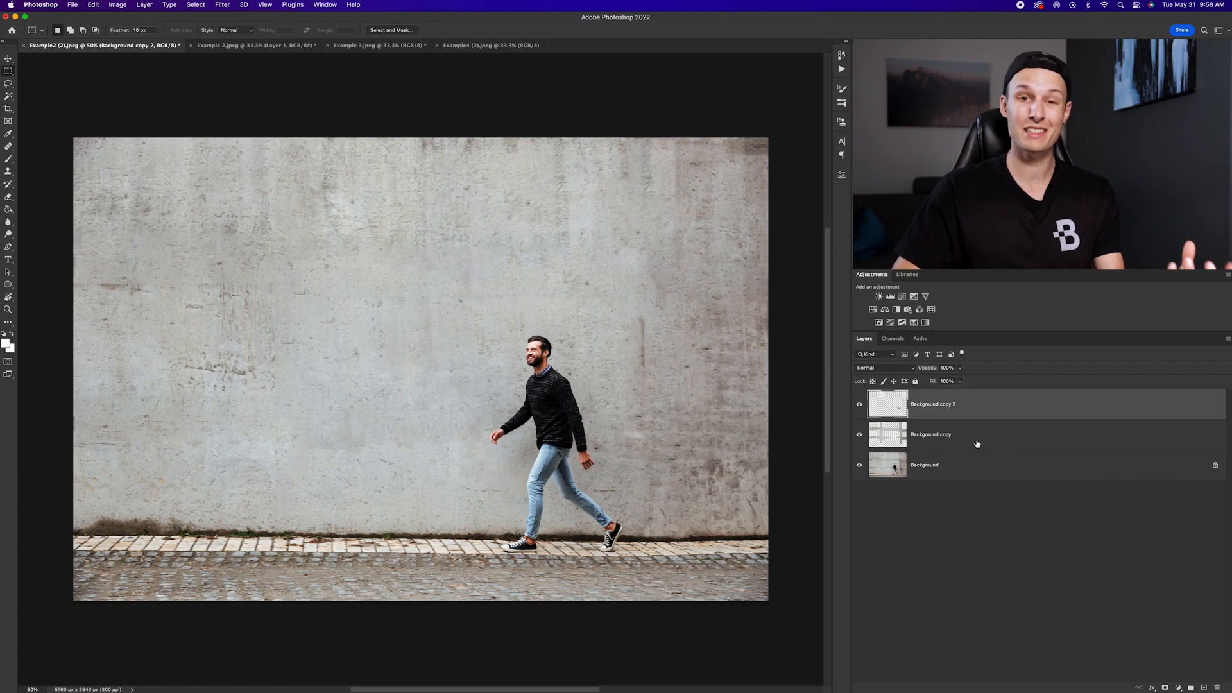
Compare the wall with and without the two fill layers by toggling the visibility of Background copy and Background copy 2.
click(859, 436)
click(858, 436)
click(860, 406)
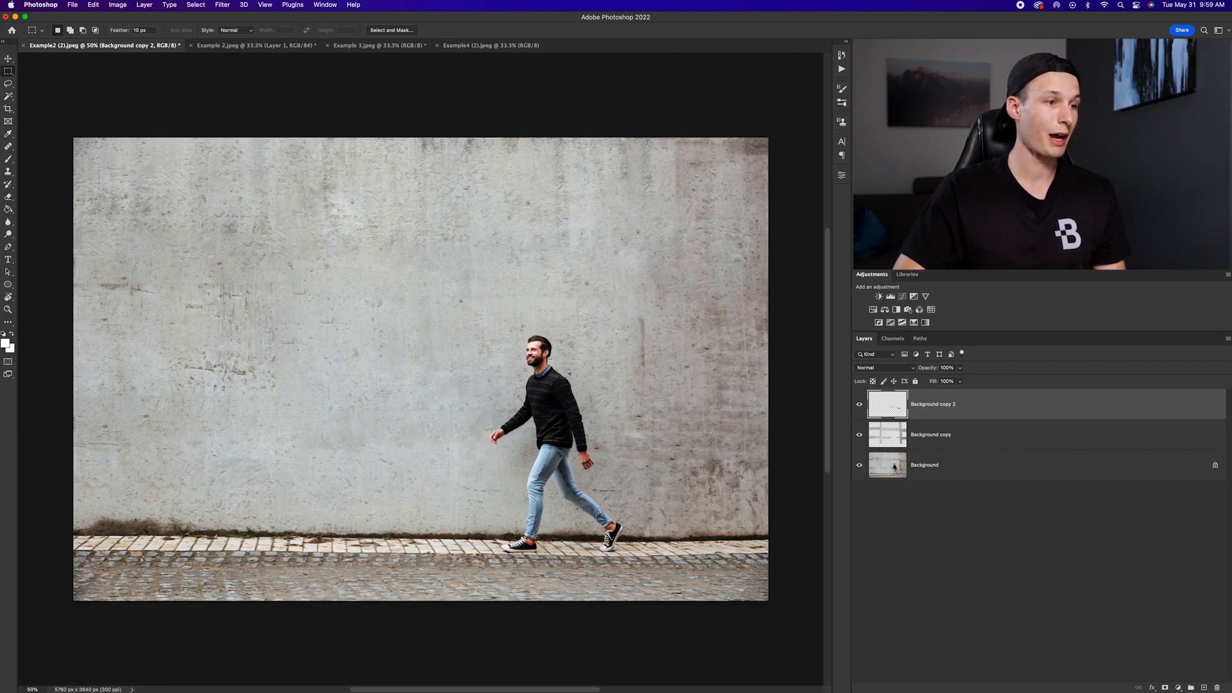
scroll(299, 339, left, 1)
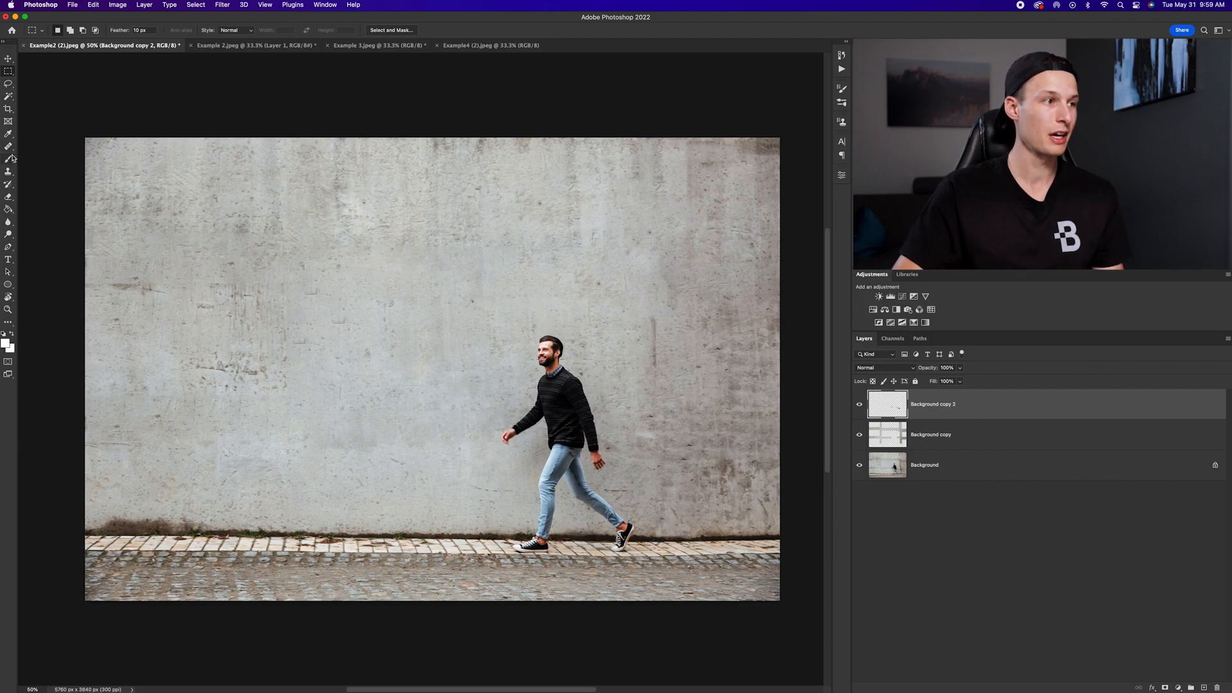
Paint over small marks on the wall ahead of the man with the Content-Aware Spot Healing Brush, sampling all layers.
drag(8, 146, 44, 150)
click(45, 148)
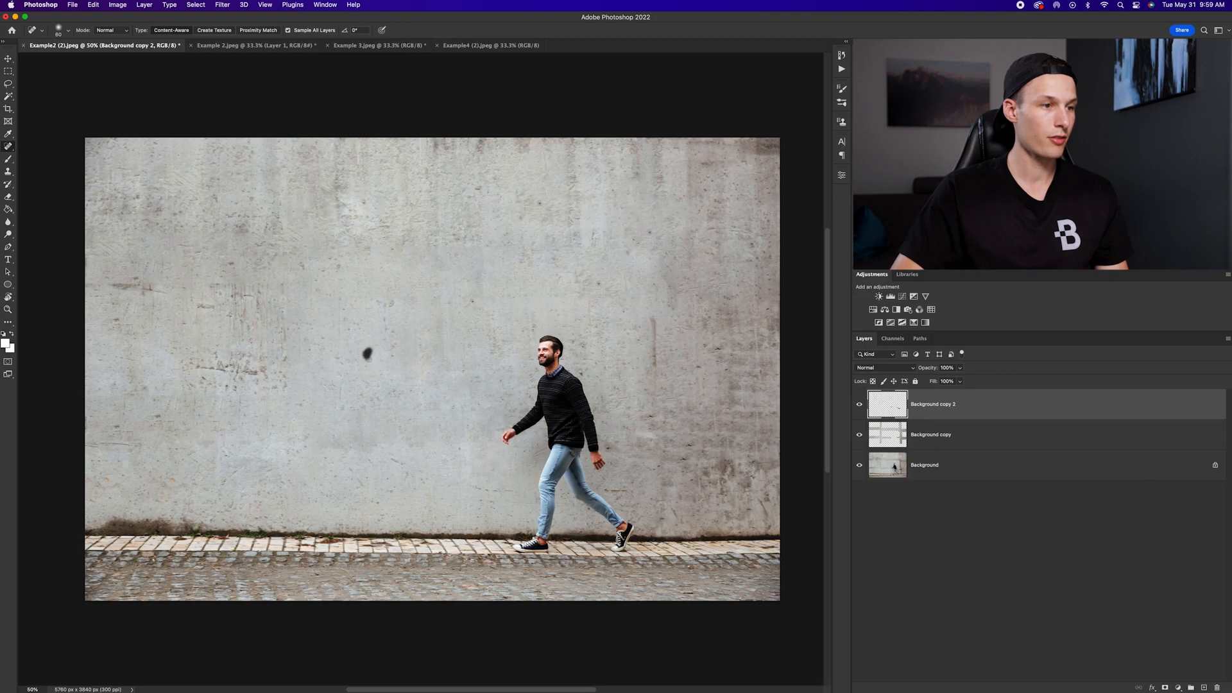
drag(472, 301, 506, 304)
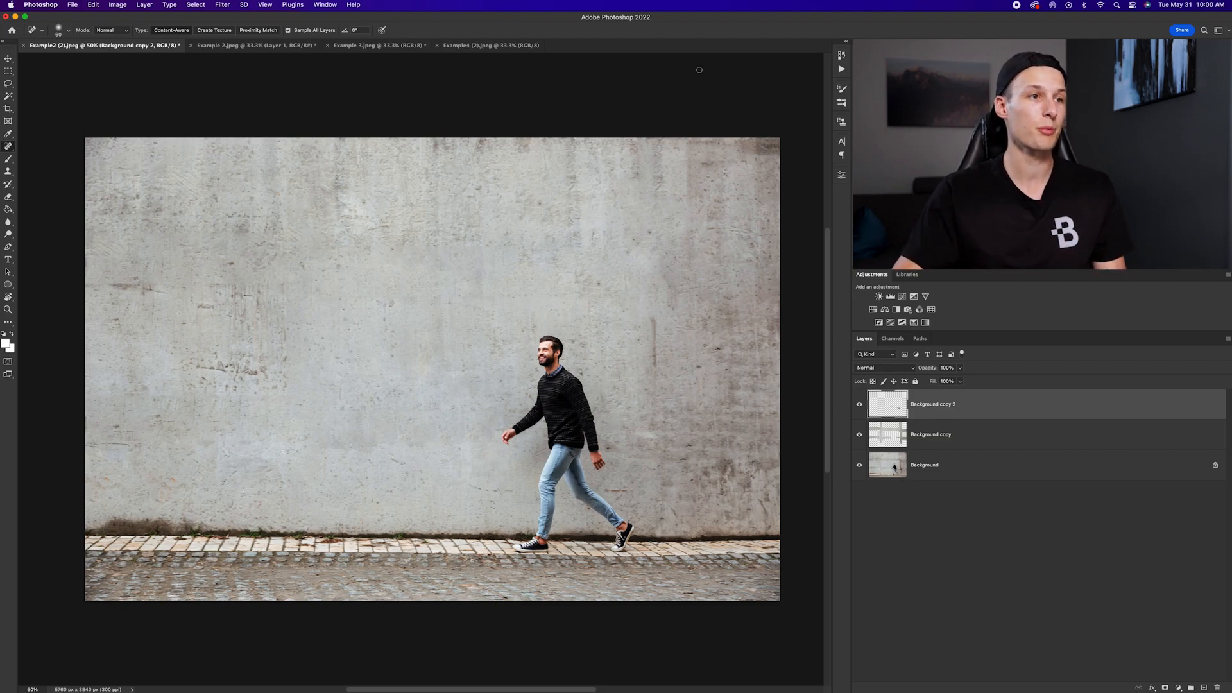
Switch to Example4 (2).jpeg and outline an oval area of foliage beside the woman's head with the Patch Tool.
click(507, 47)
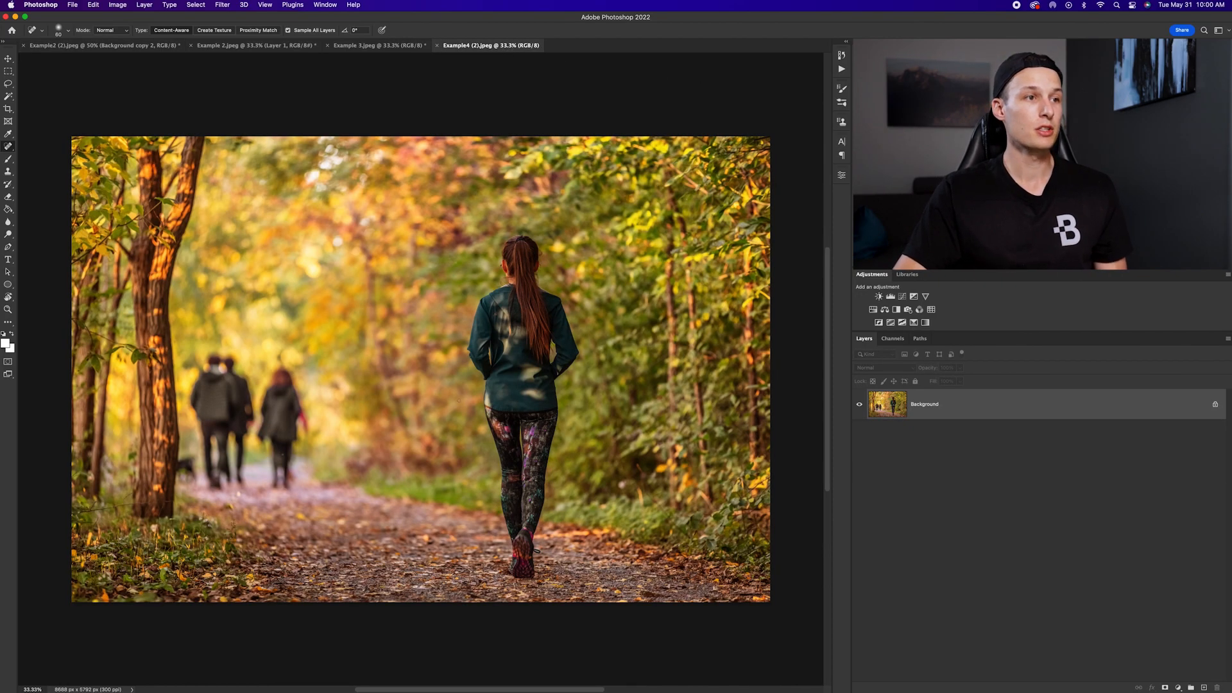
click(6, 148)
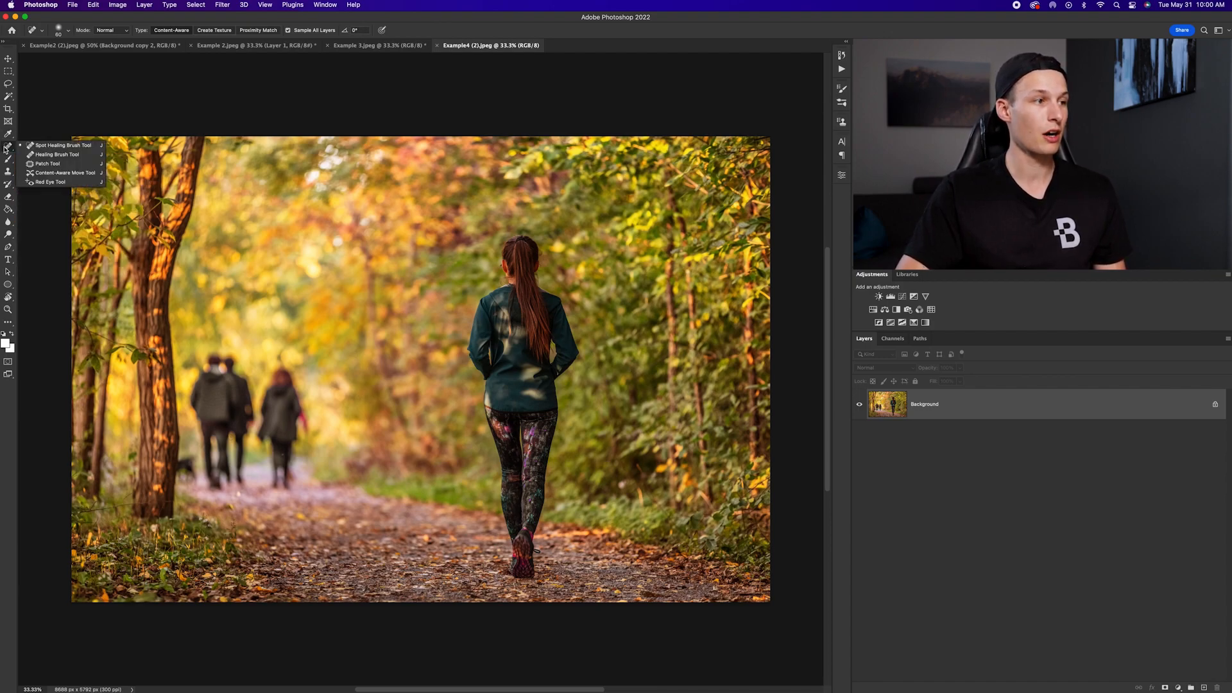
click(46, 164)
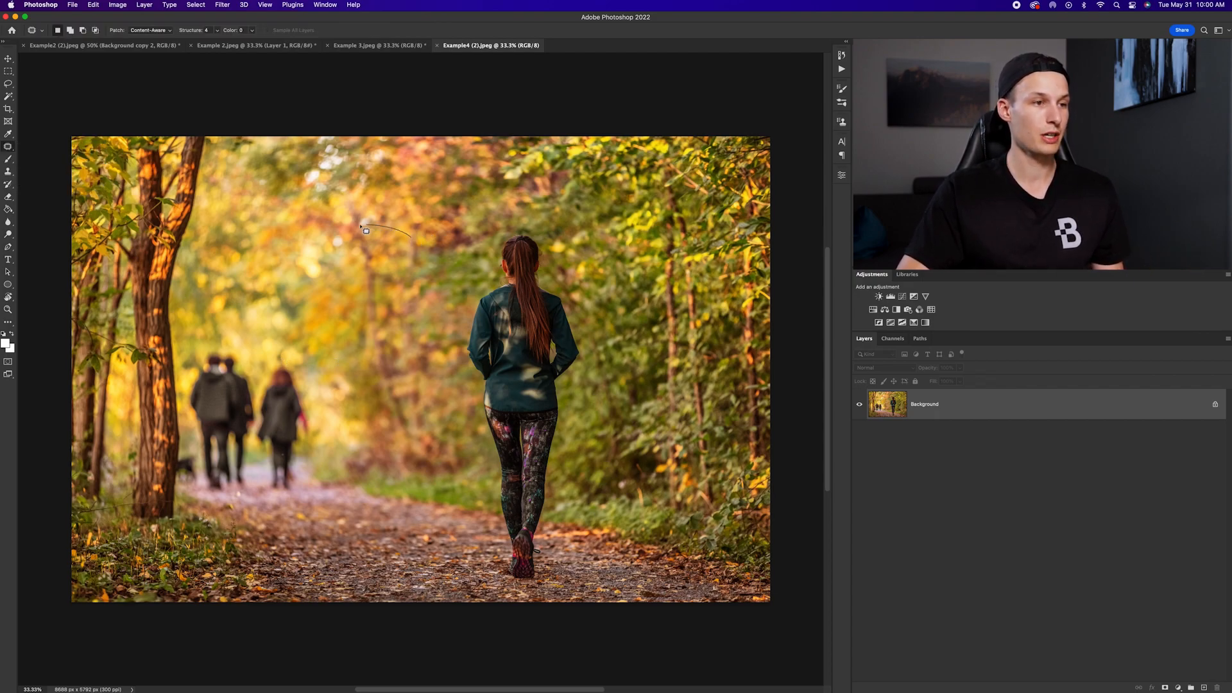
drag(418, 236, 415, 231)
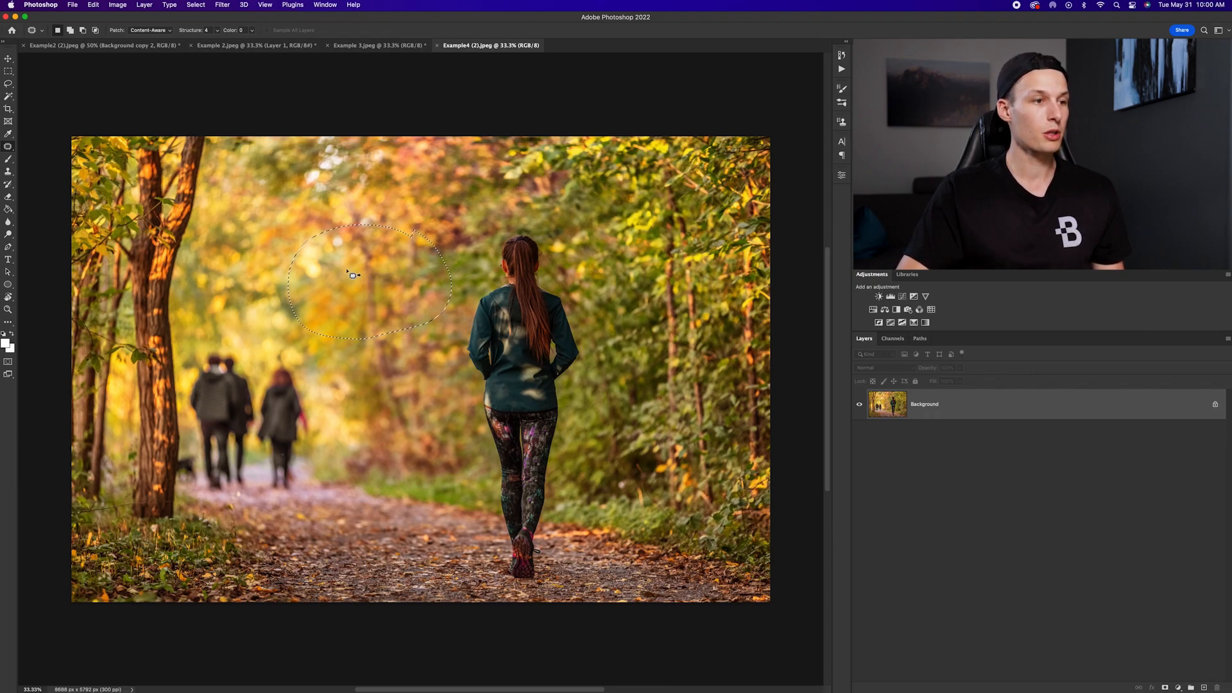
Try patching the outlined foliage from the woman's head and shoulders in Content-Aware mode, and undo the patch.
drag(353, 274, 533, 289)
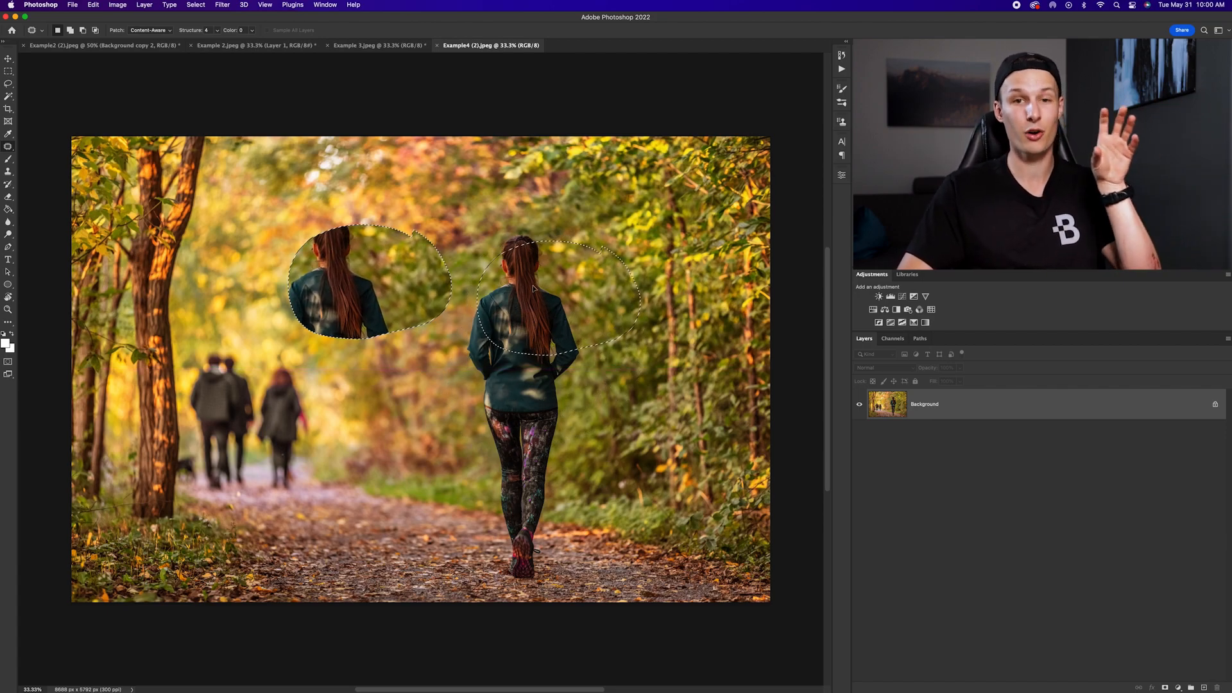
drag(533, 289, 520, 267)
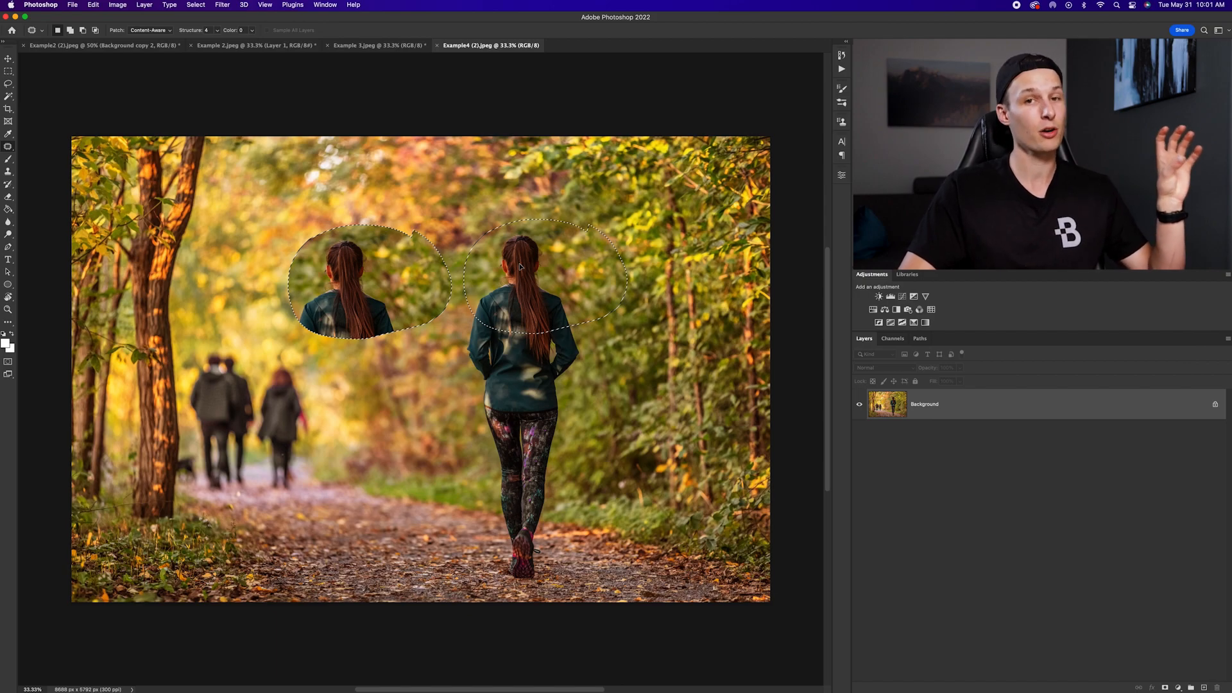
drag(520, 267, 521, 267)
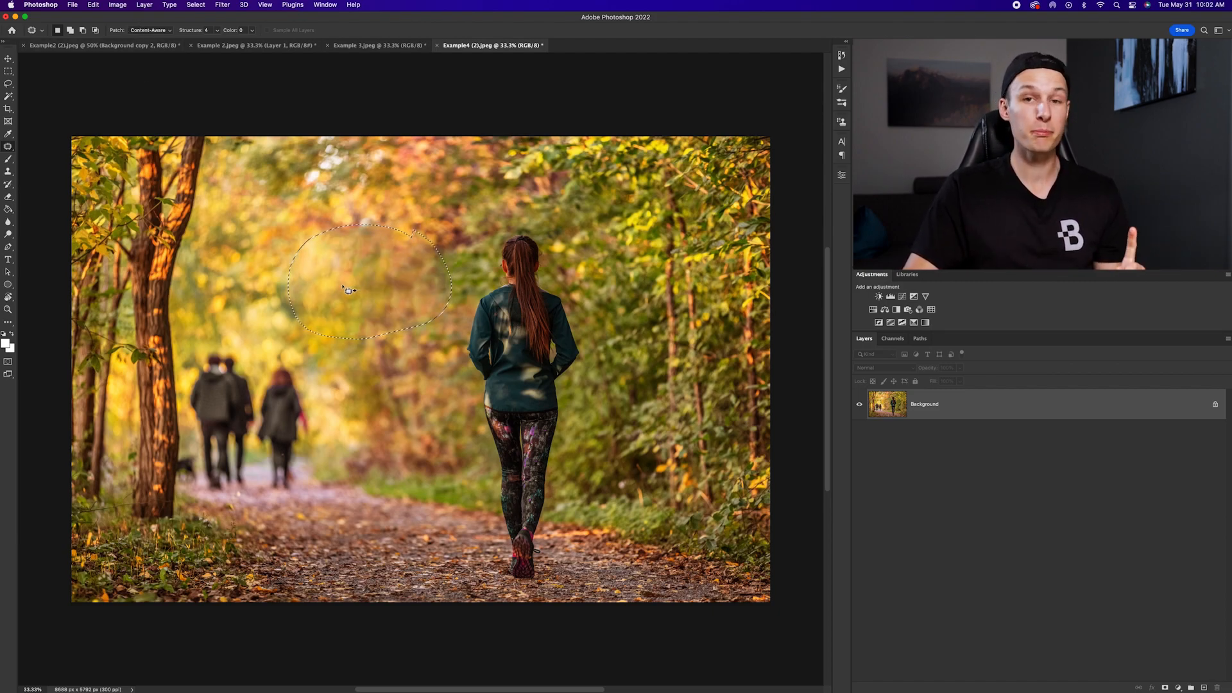
scroll(336, 282, down, 1)
drag(336, 270, 508, 259)
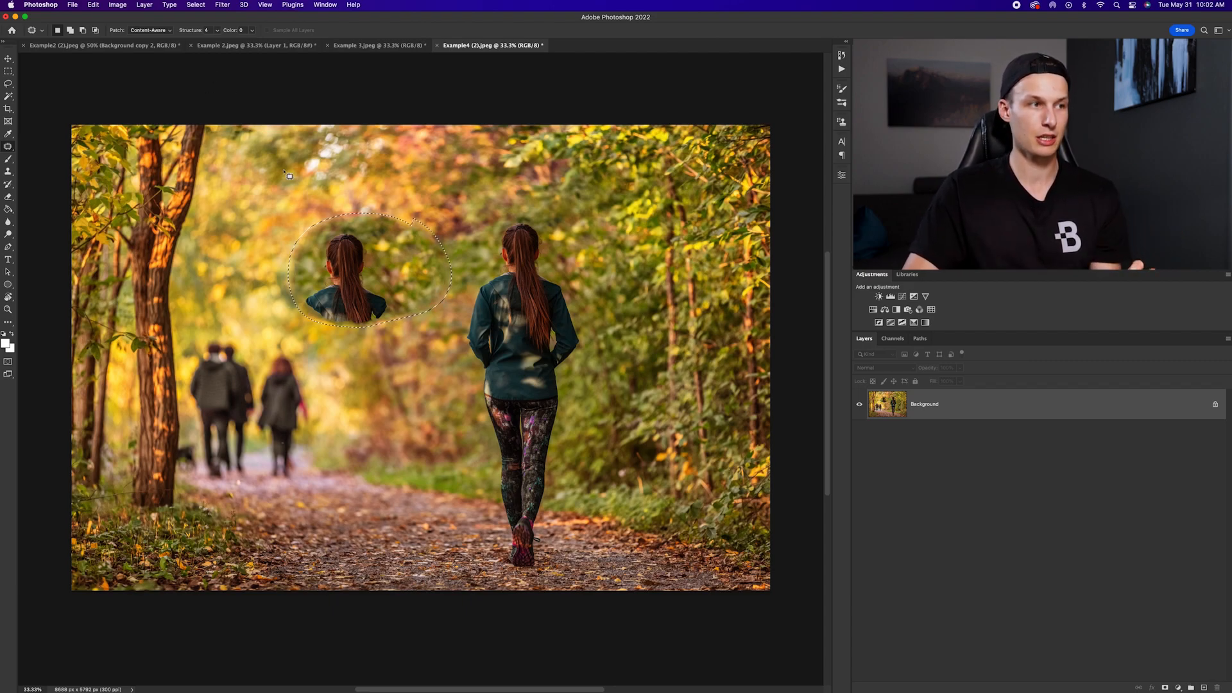
key(ctrl+z)
Try patching the outlined foliage from the woman's head and shoulders again with the patch mode set to Normal.
click(155, 30)
click(147, 22)
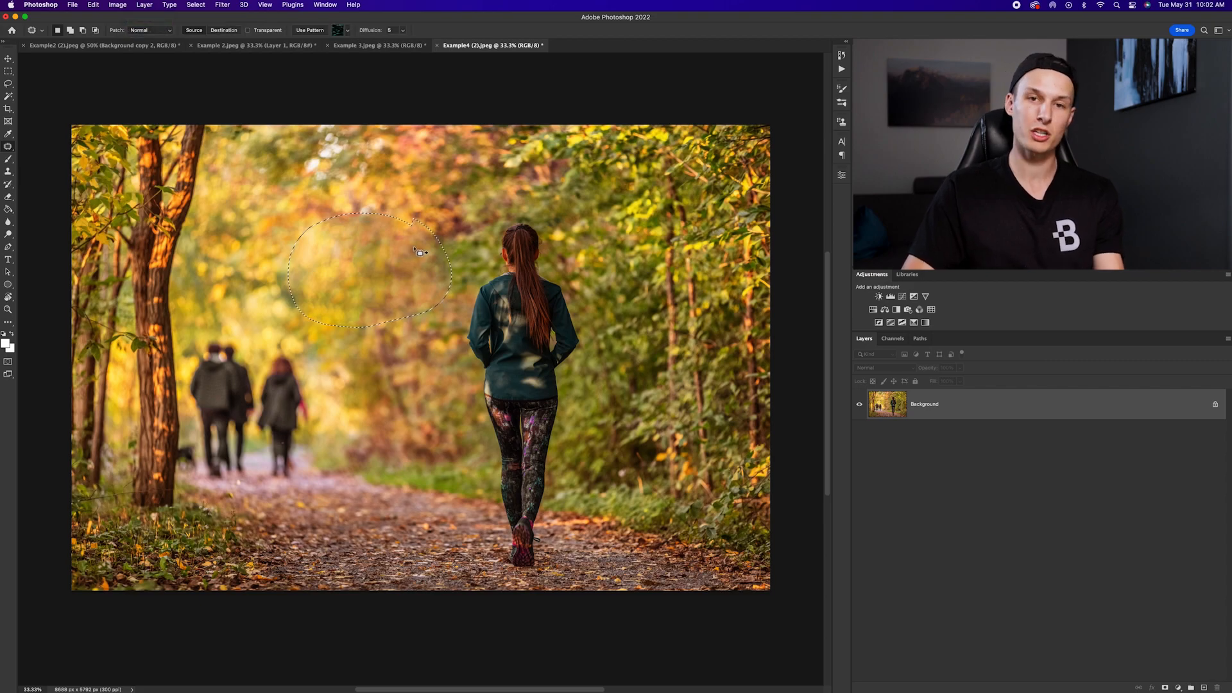
drag(388, 272, 525, 267)
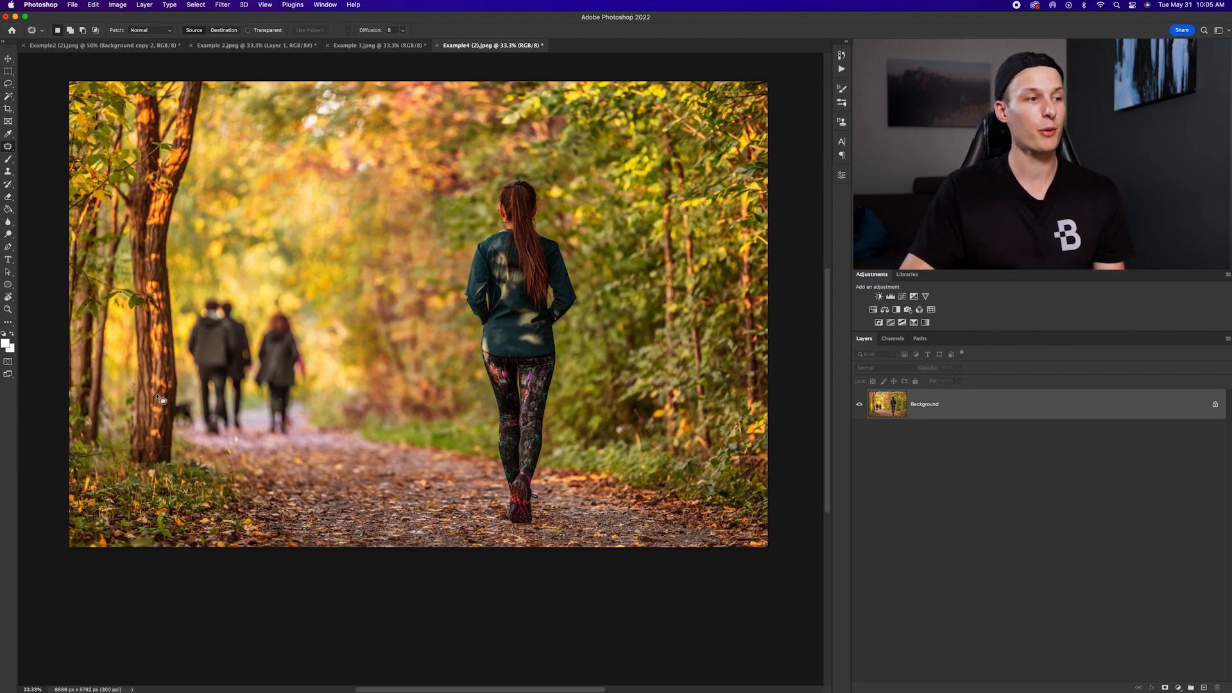
Set the patch mode to Content-Aware with Sample All Layers on, and add a blank layer above the Background.
click(147, 32)
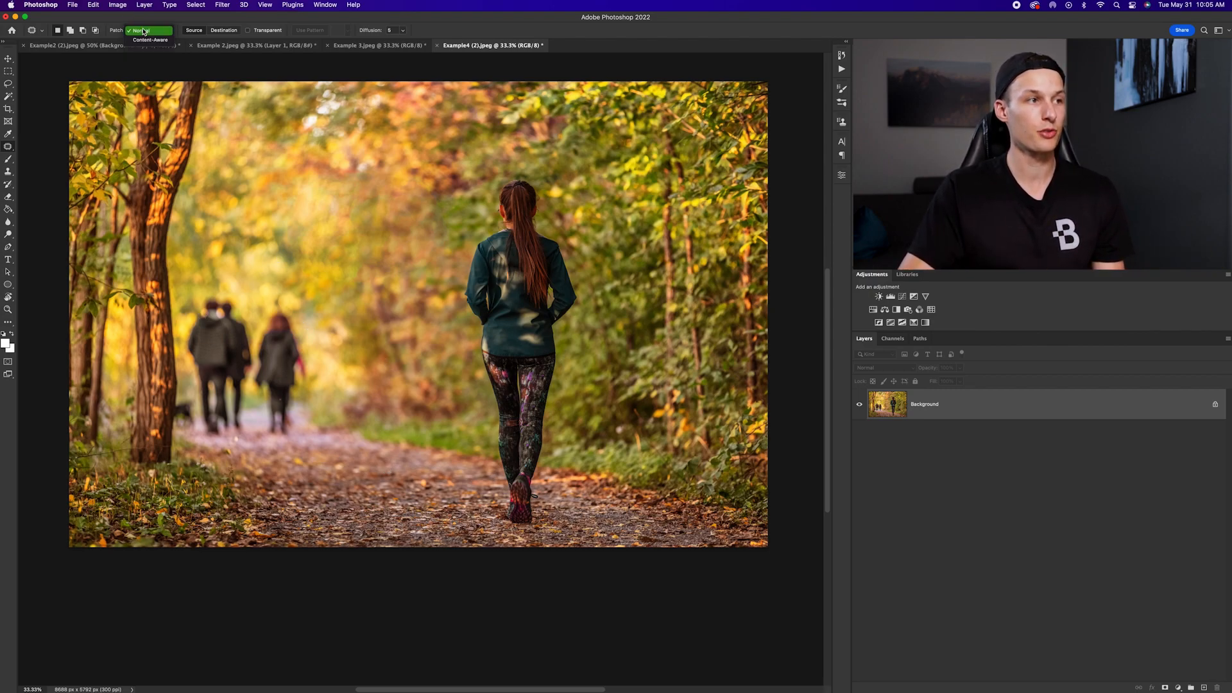
click(147, 41)
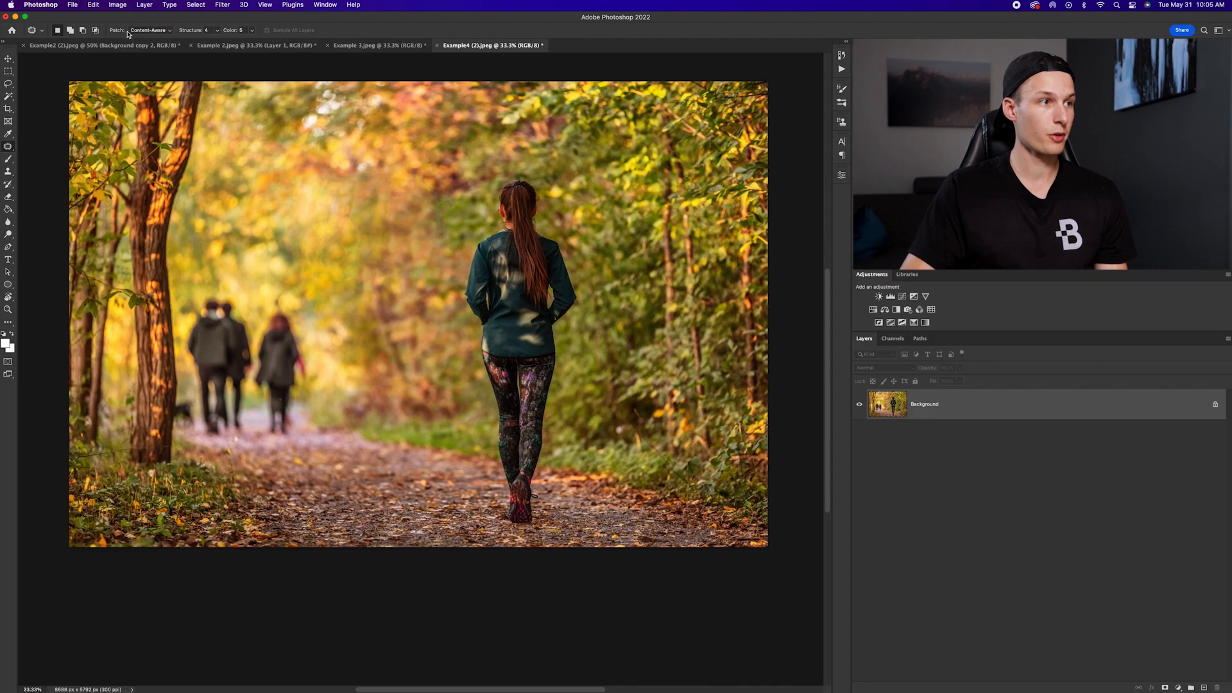
click(1204, 687)
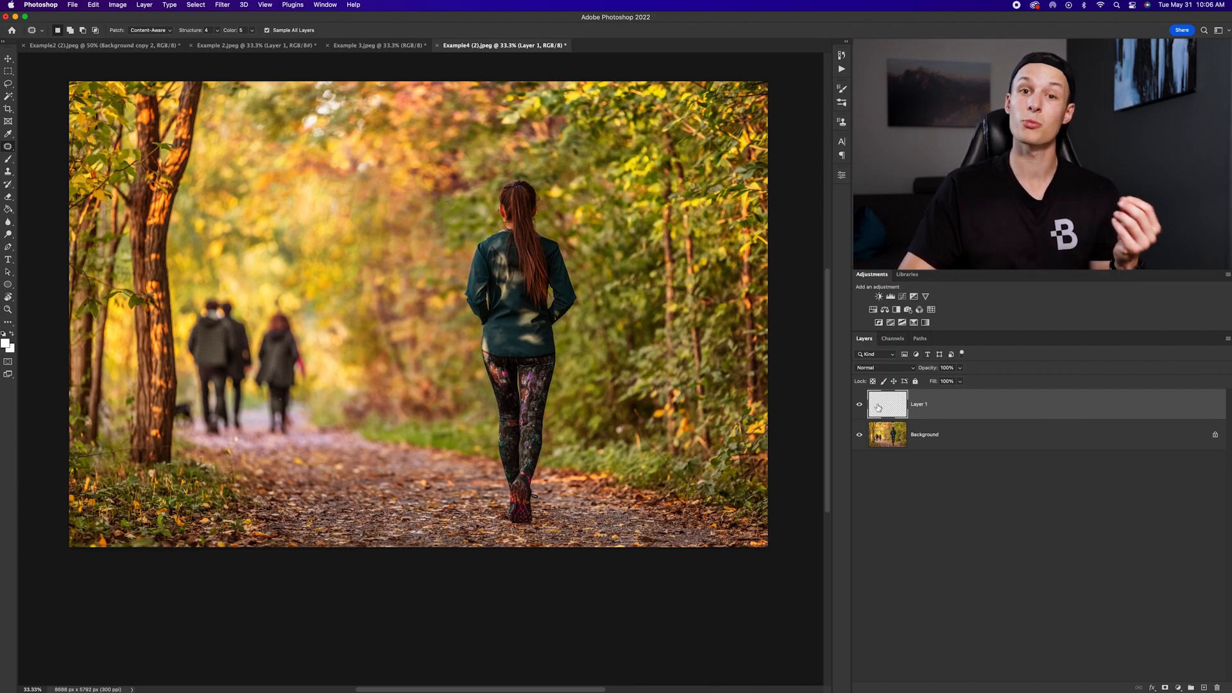
Outline the three people beside the tree, patch them with the foliage and path closer to the woman, and deselect.
mouse_move(297, 317)
mouse_down()
mouse_move(232, 278)
mouse_move(189, 293)
mouse_up()
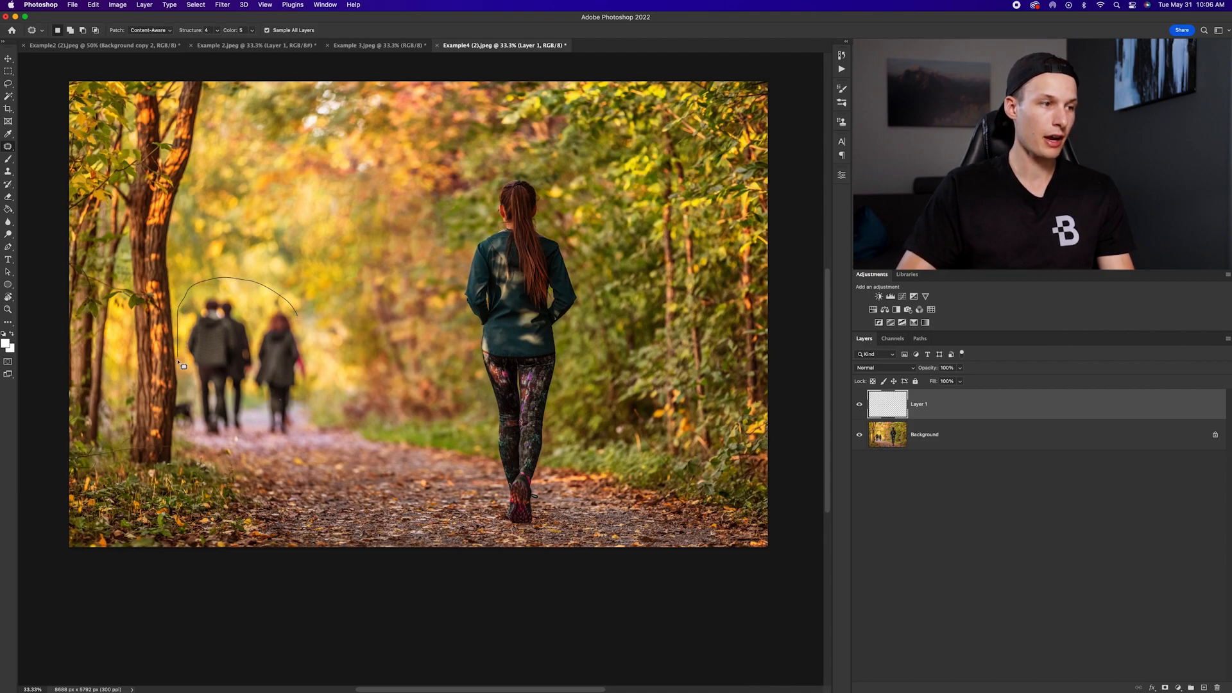
drag(184, 399, 185, 424)
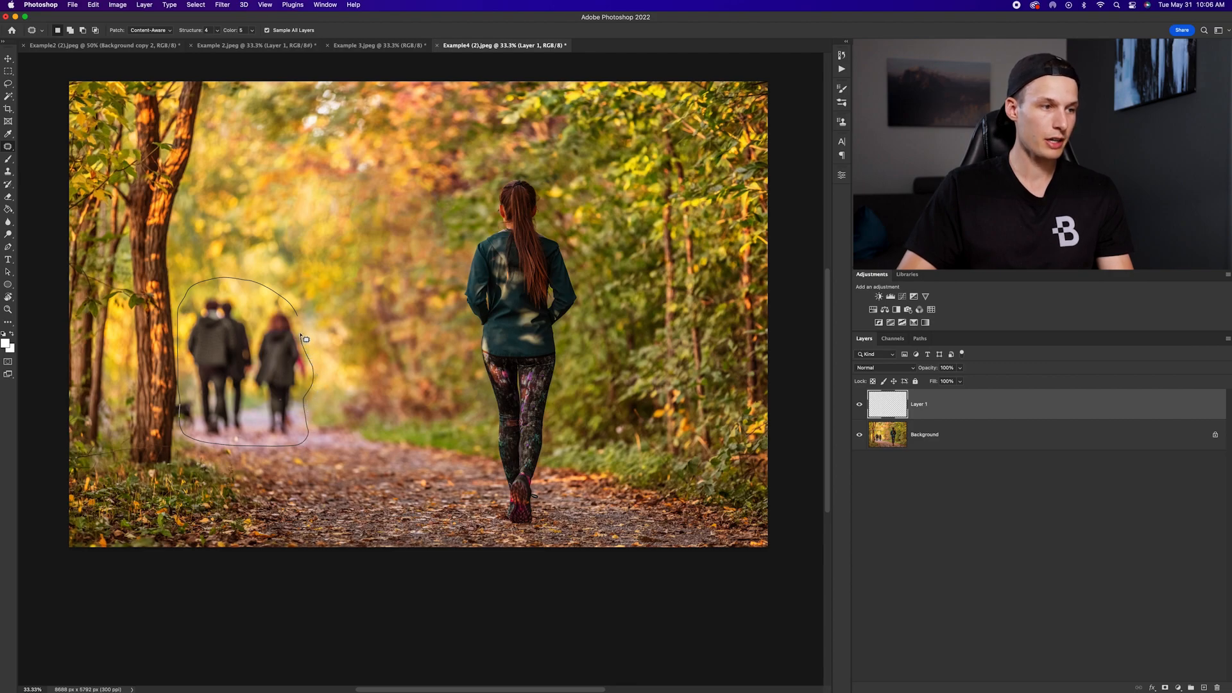
drag(298, 317, 298, 318)
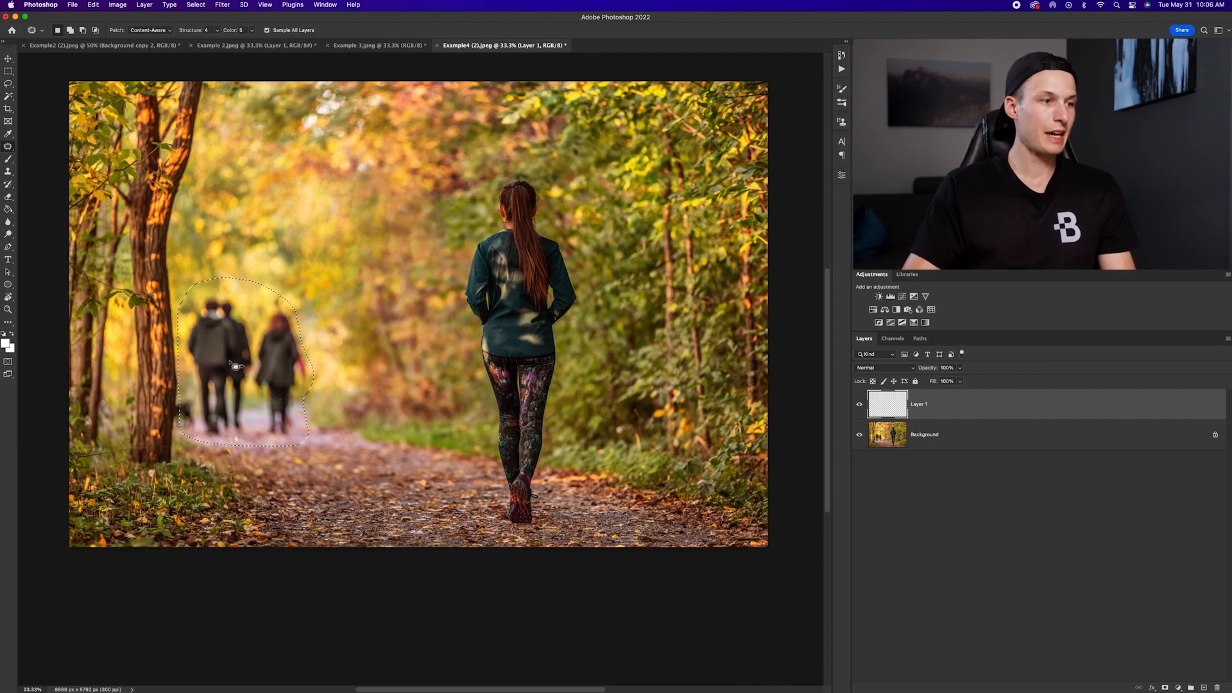
drag(229, 369, 370, 383)
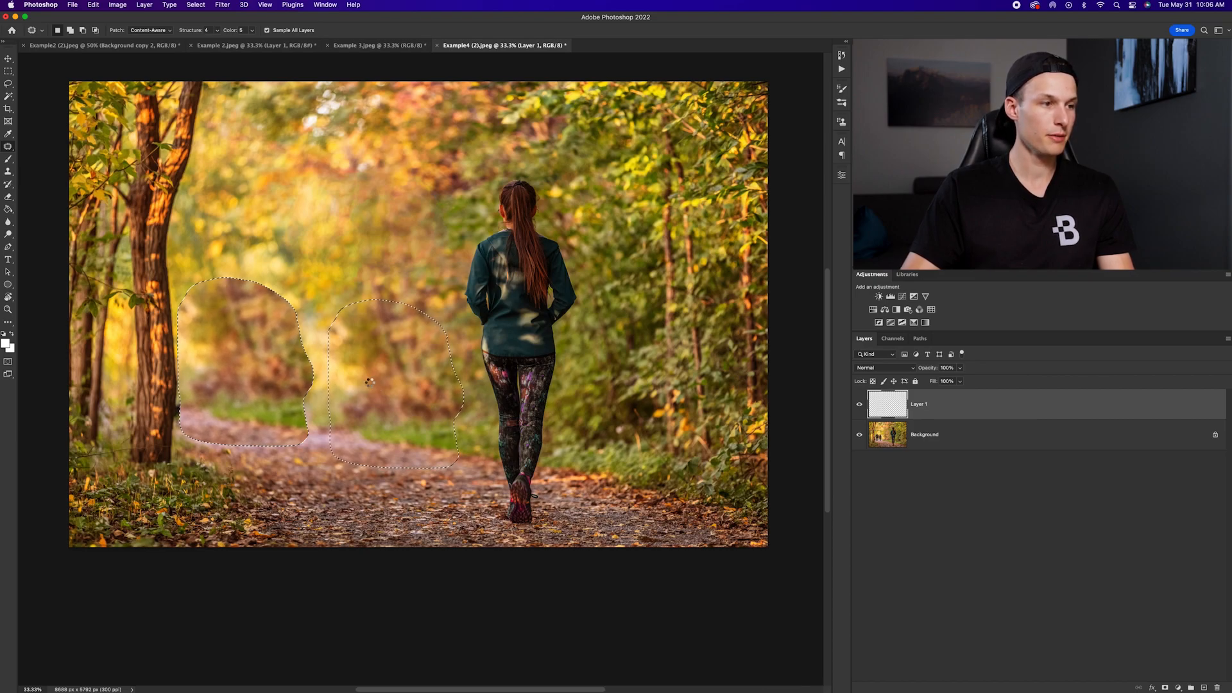
scroll(370, 382, up, 1)
key(super+d)
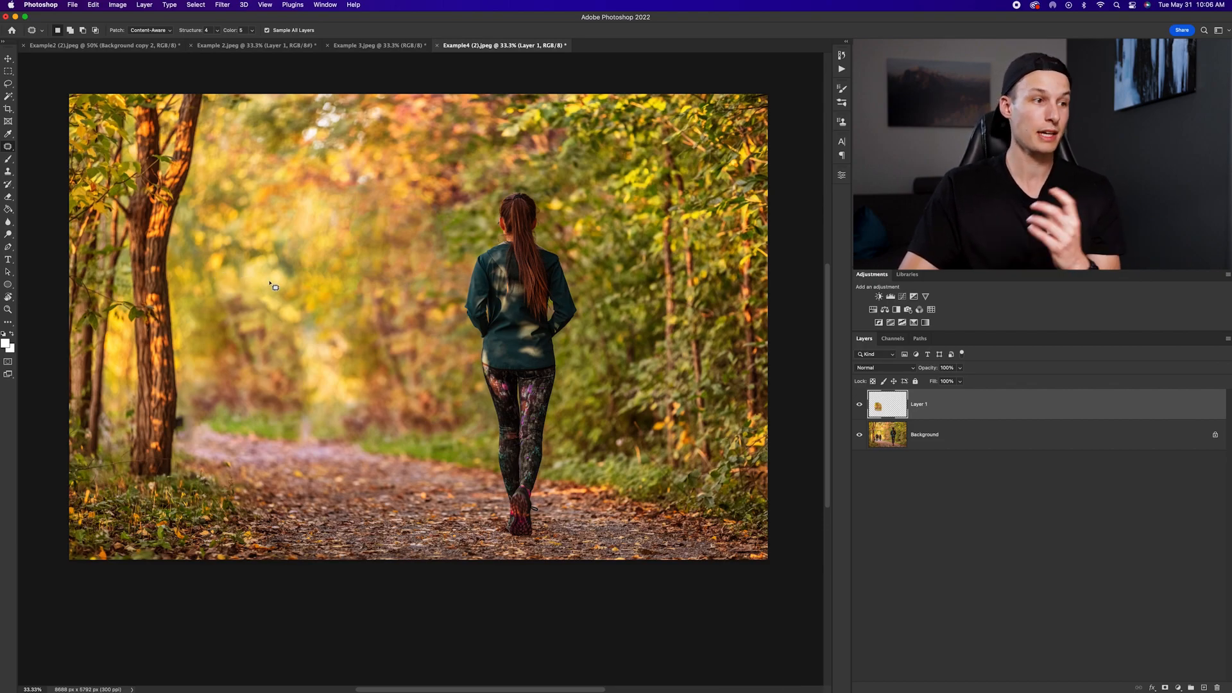
Patch the repeated texture in the foliage where the people stood, using nearby foliage including the area higher up, and deselect.
mouse_move(301, 307)
mouse_down()
mouse_move(263, 395)
mouse_move(279, 435)
mouse_move(338, 446)
mouse_move(355, 412)
mouse_move(348, 377)
mouse_move(317, 392)
mouse_move(410, 401)
mouse_move(384, 216)
mouse_move(417, 400)
mouse_up()
key(super+d)
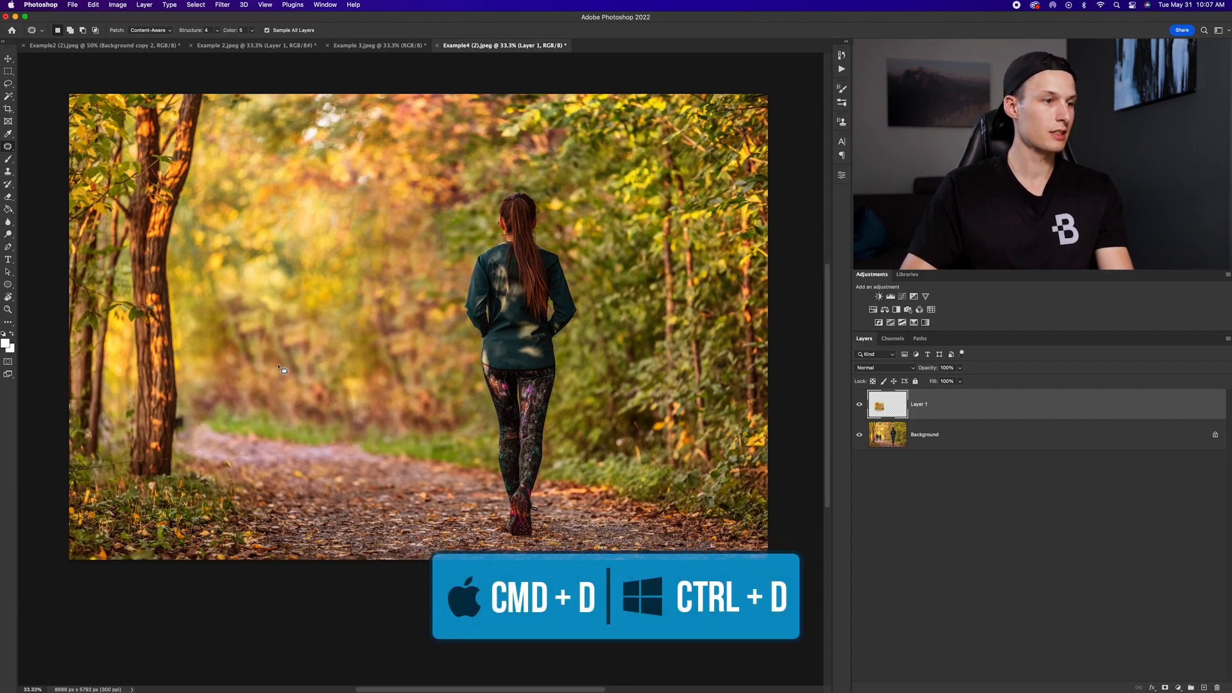
mouse_move(281, 387)
mouse_down()
mouse_move(244, 369)
mouse_move(217, 315)
mouse_move(240, 273)
mouse_move(289, 275)
mouse_move(307, 306)
mouse_move(287, 384)
mouse_up()
mouse_move(262, 327)
mouse_down()
mouse_move(347, 213)
mouse_move(362, 219)
mouse_up()
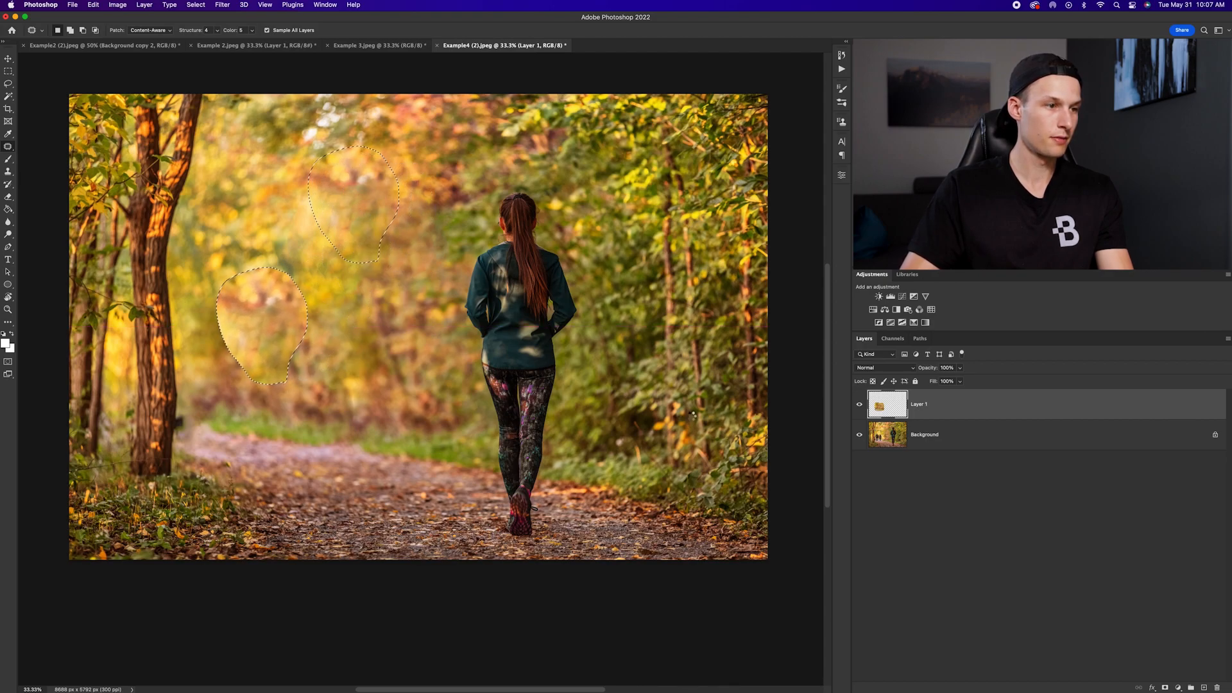
key(super+d)
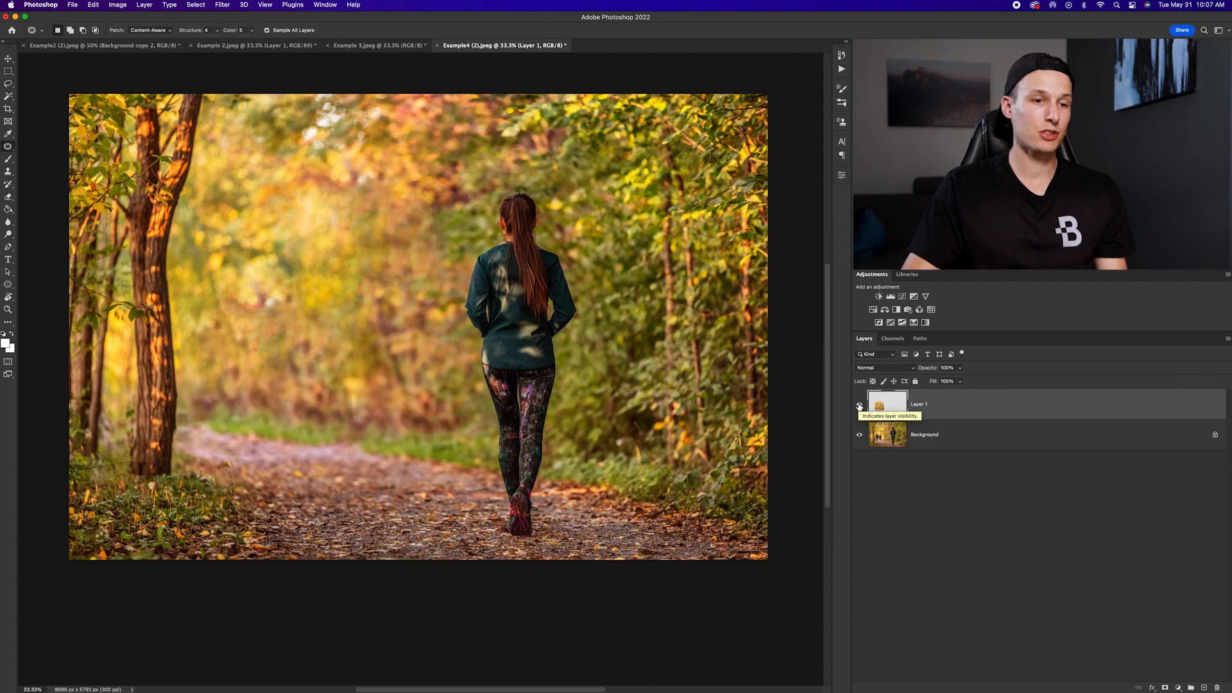
Compare the forest path with and without the people by toggling the visibility of Layer 1.
click(859, 405)
click(859, 406)
click(860, 406)
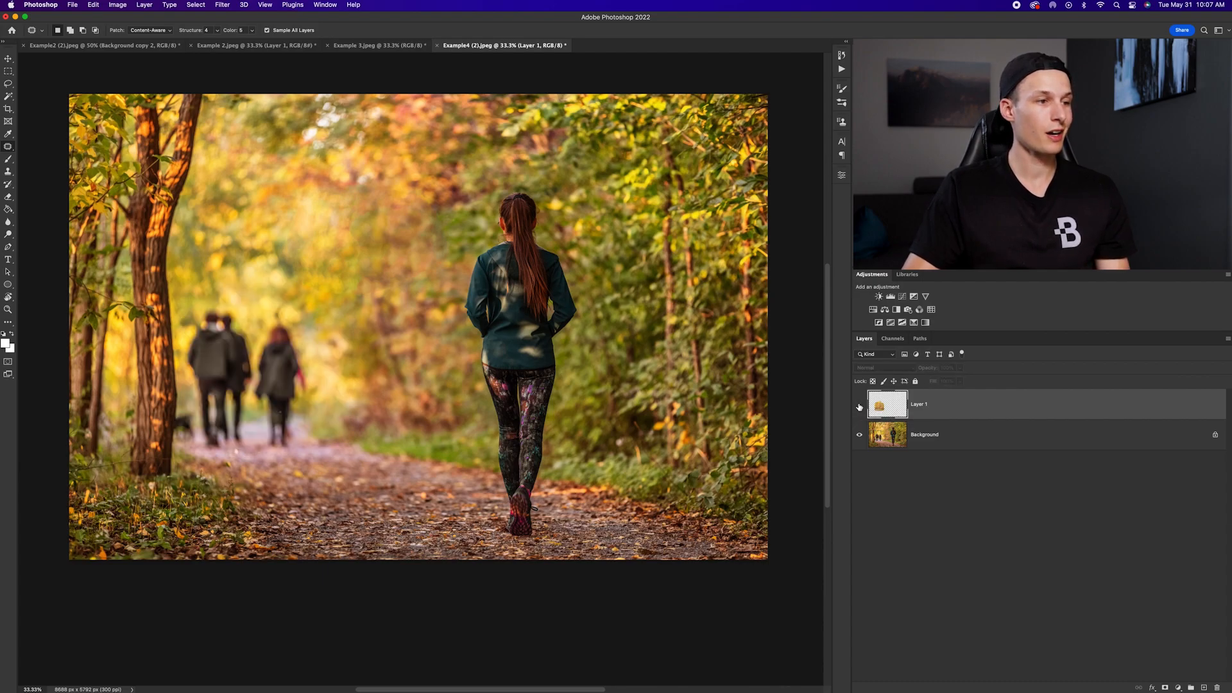
click(859, 405)
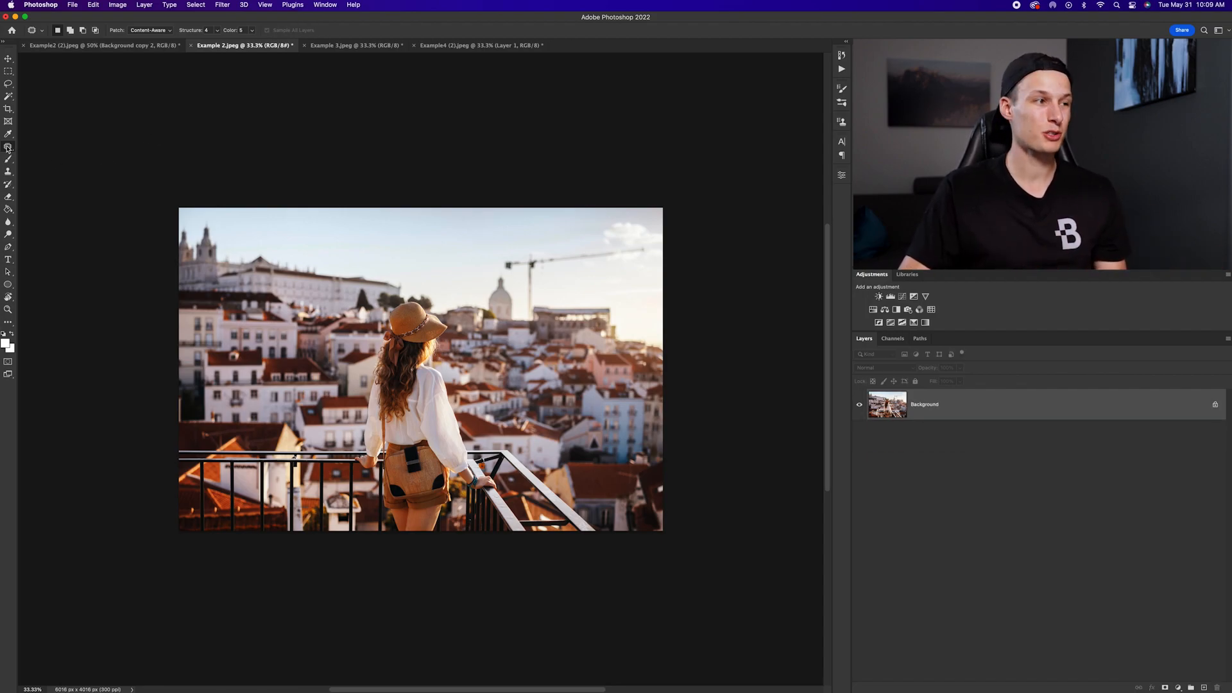
Choose the Healing Brush Tool, add a blank layer above the Background, and keep sampling set to All Layers.
click(7, 148)
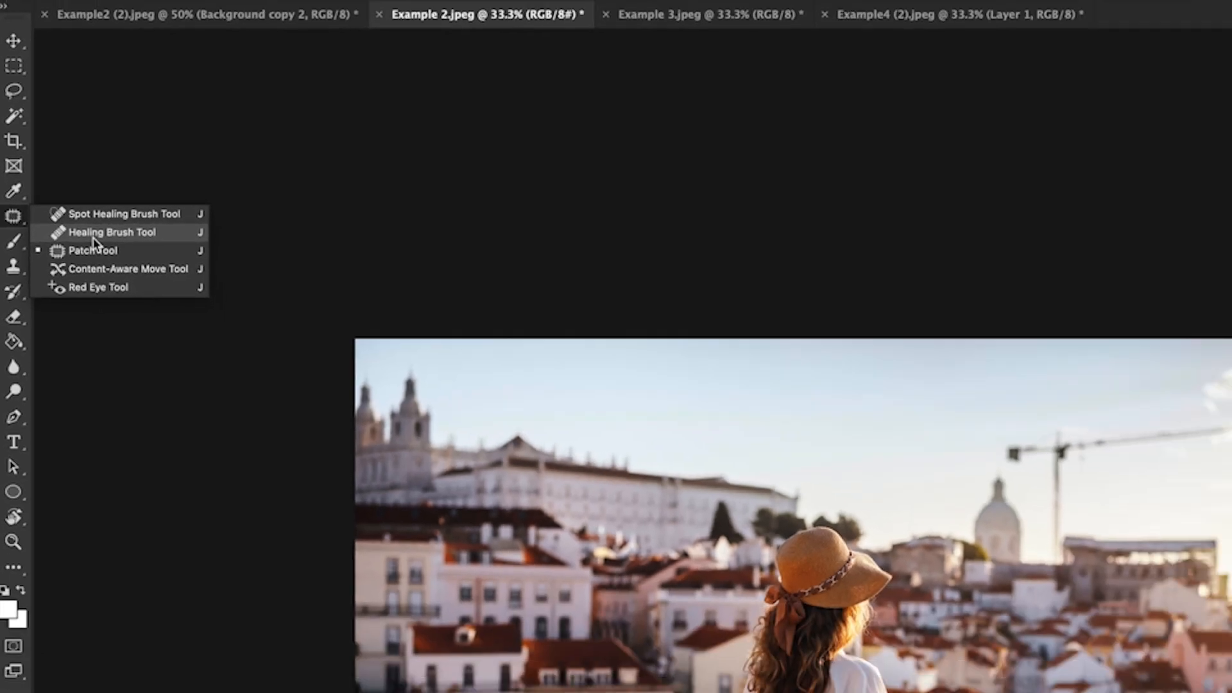
click(114, 274)
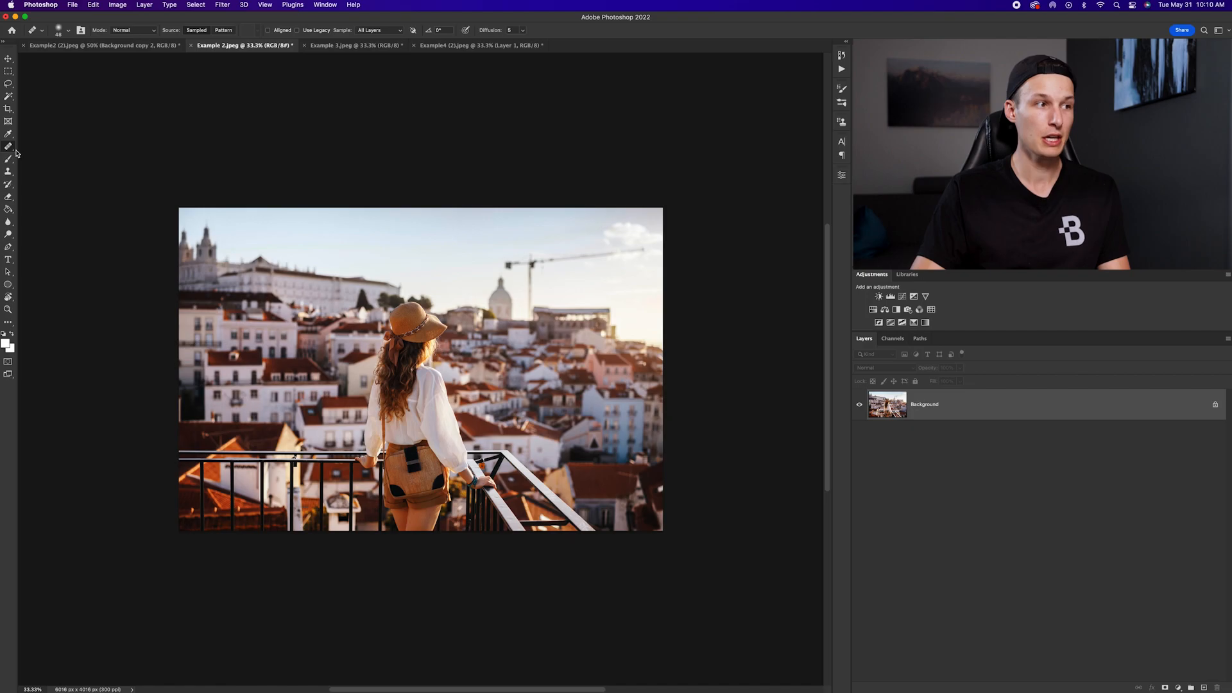
click(1203, 688)
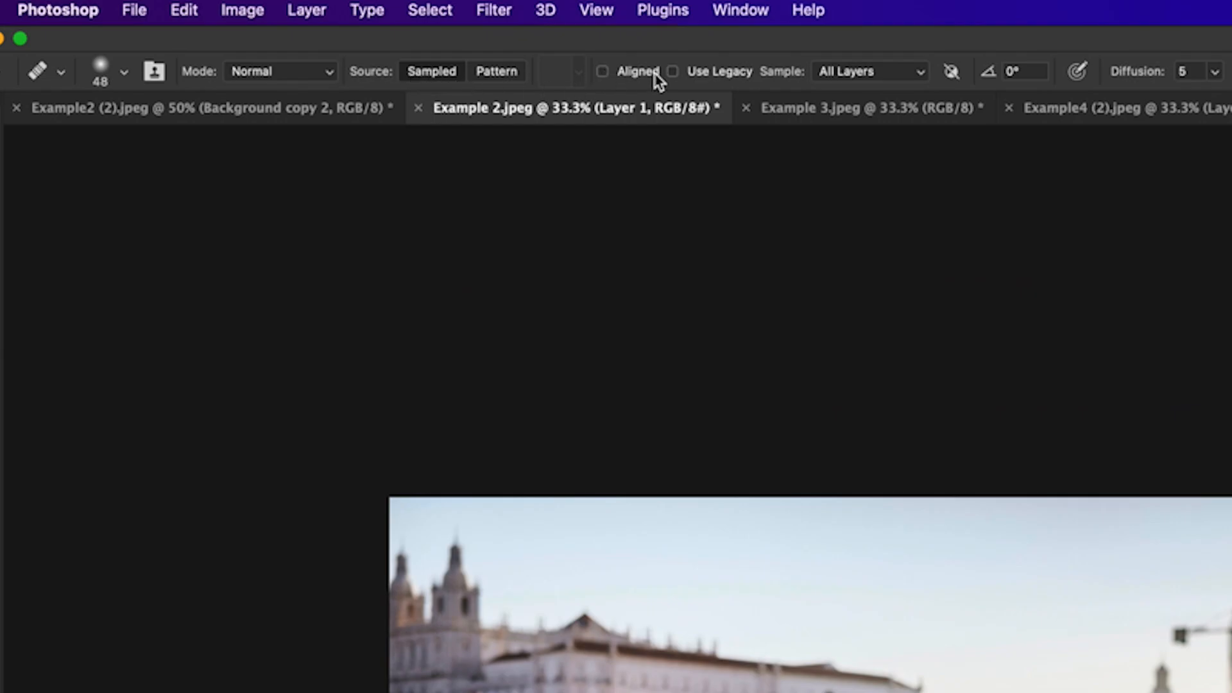
click(871, 72)
click(875, 75)
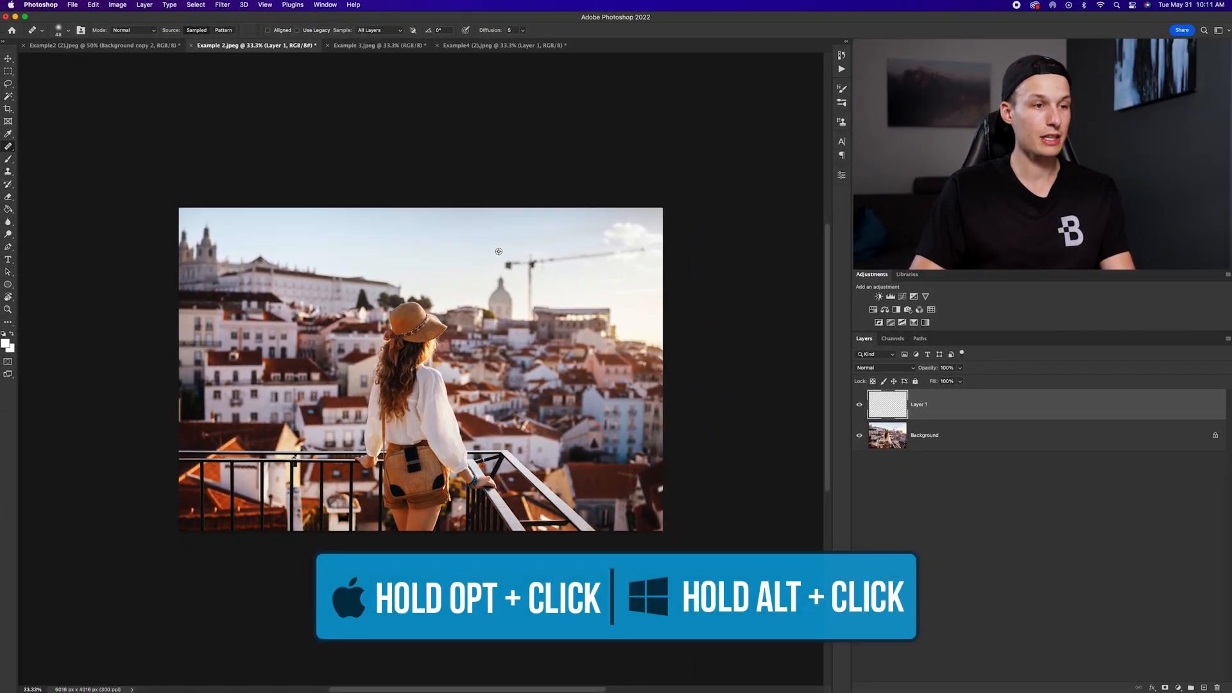
Heal away the crane's counterweight and short rear arm with a soft 117 px brush, sampling the sky beside them.
key(super+1)
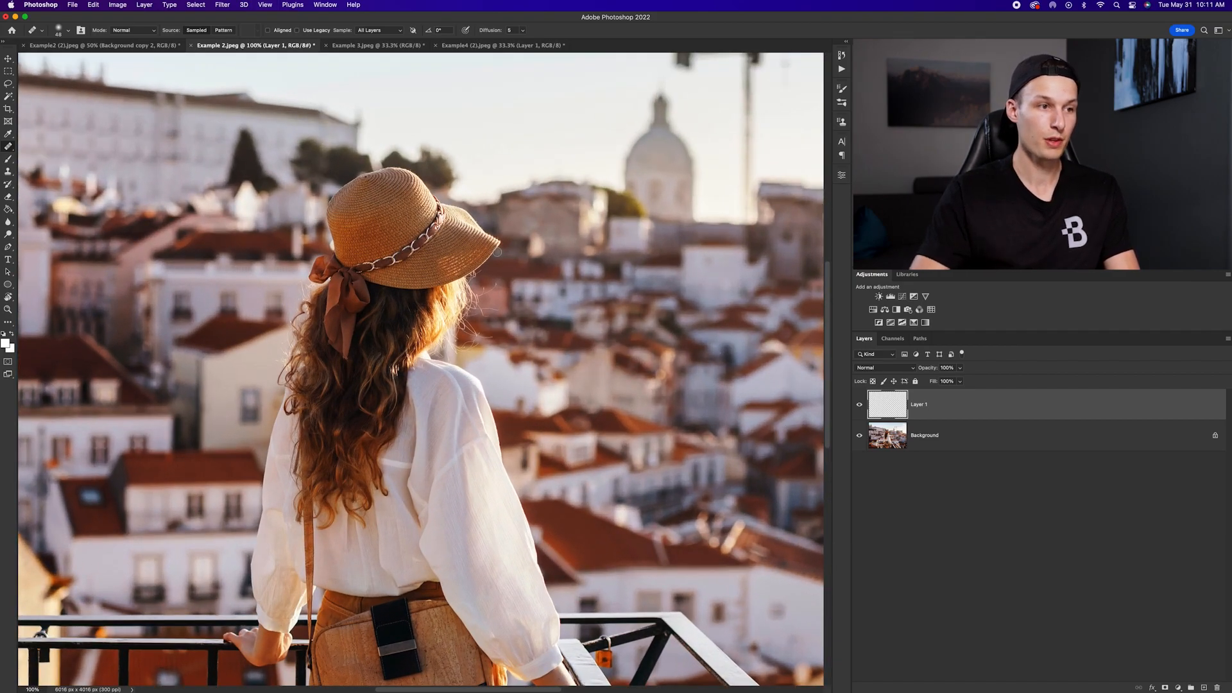
scroll(498, 252, up, 5)
scroll(499, 252, right, 4)
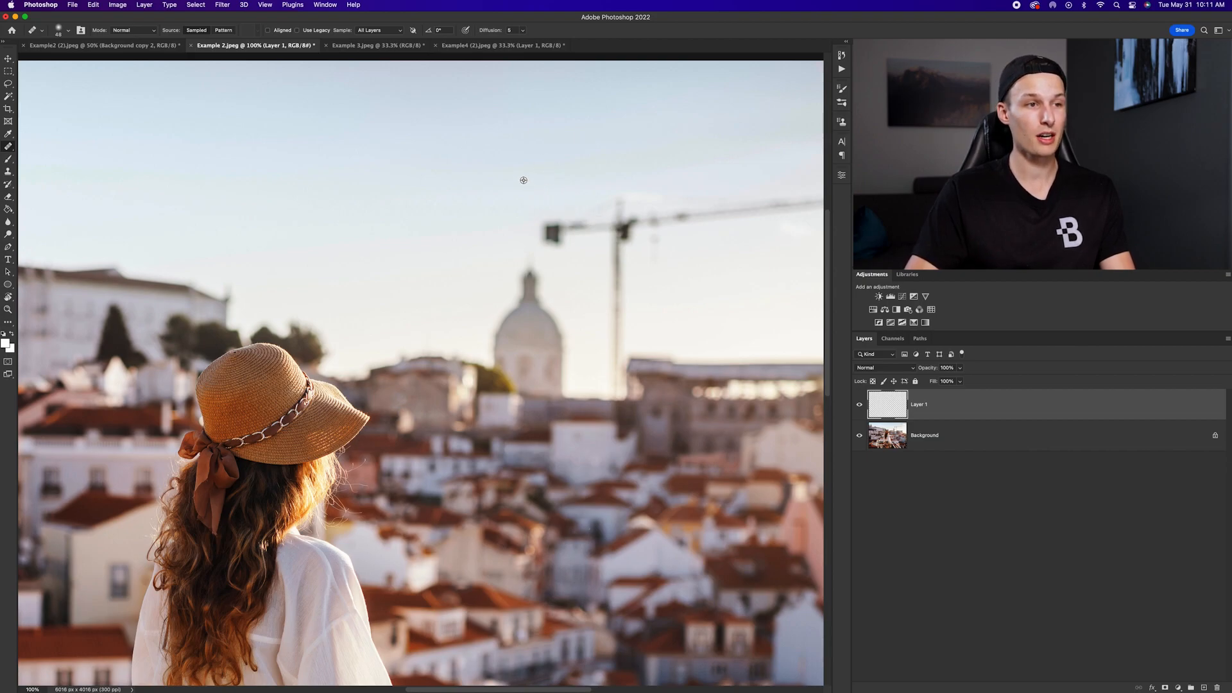
drag(522, 212, 540, 219)
click(552, 233)
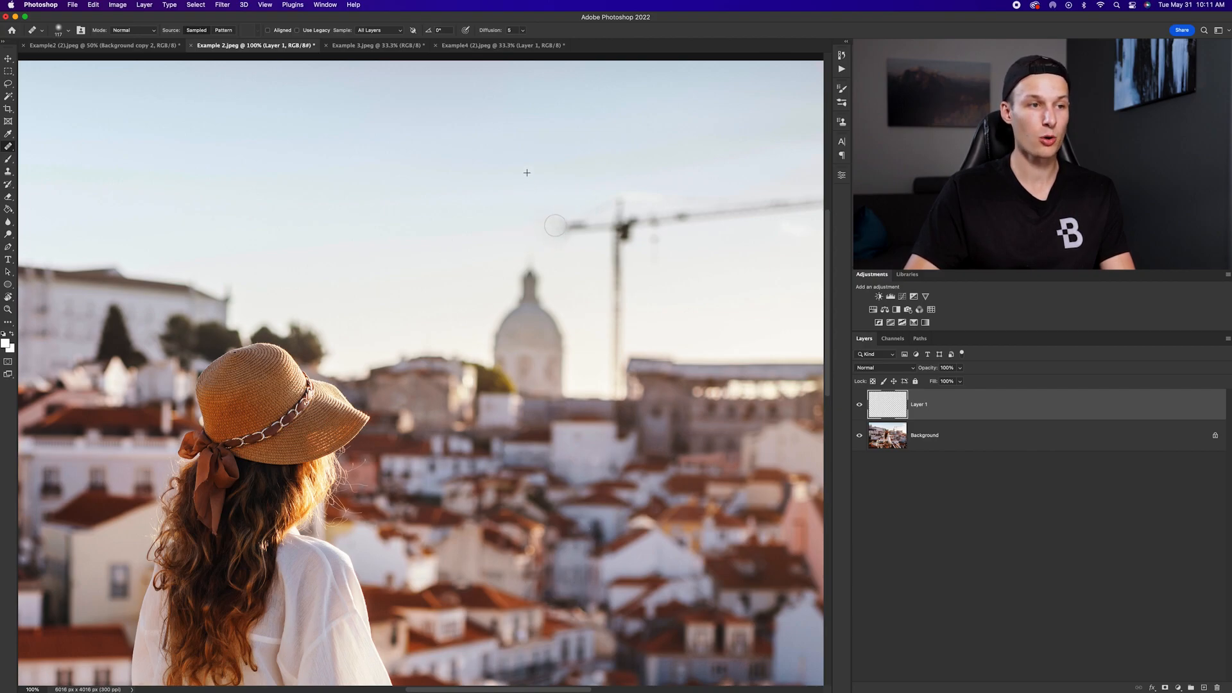
drag(570, 229, 596, 226)
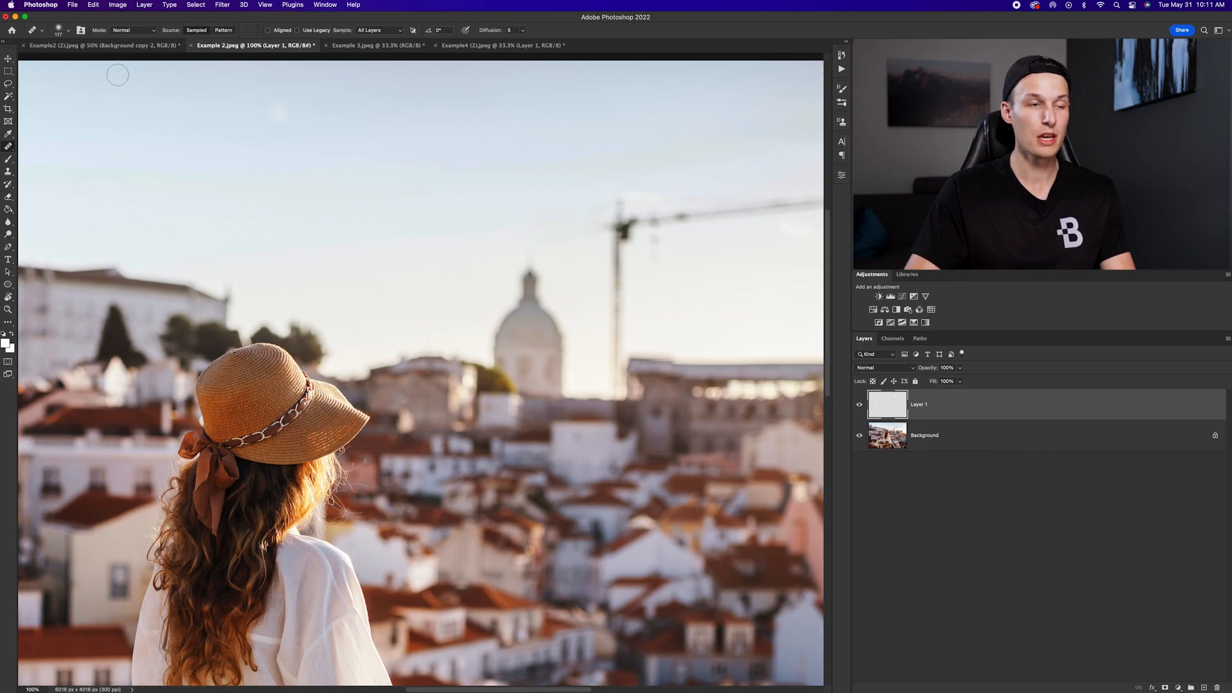
click(69, 31)
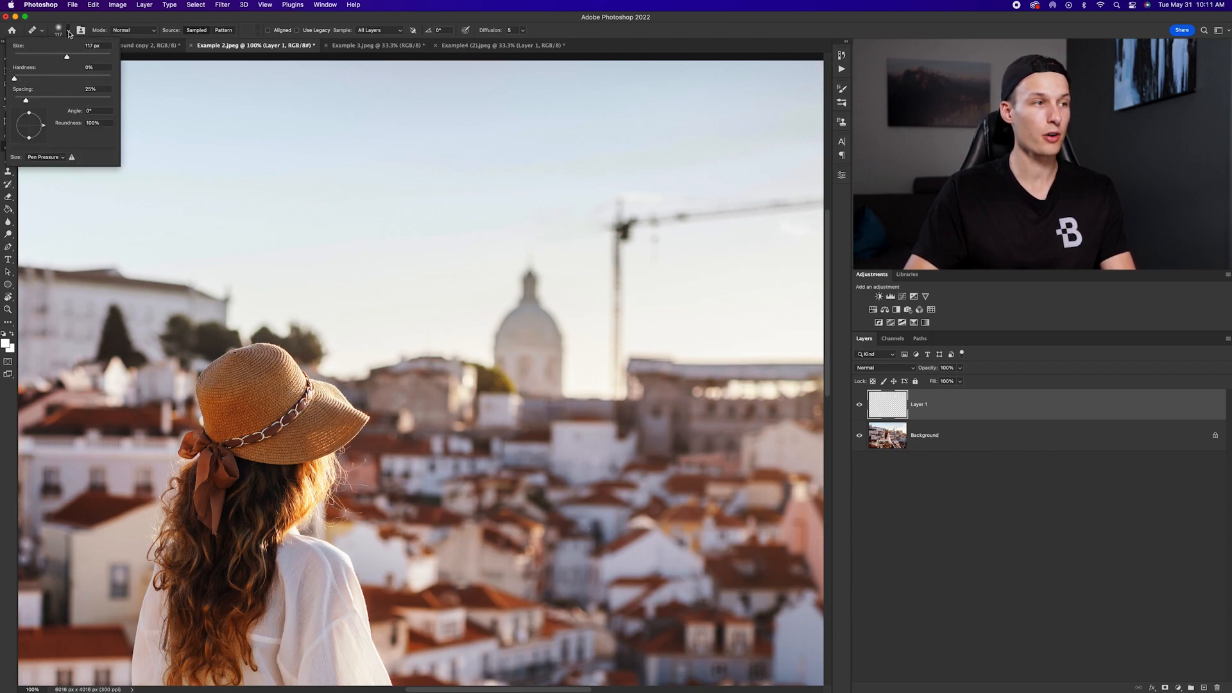
click(69, 32)
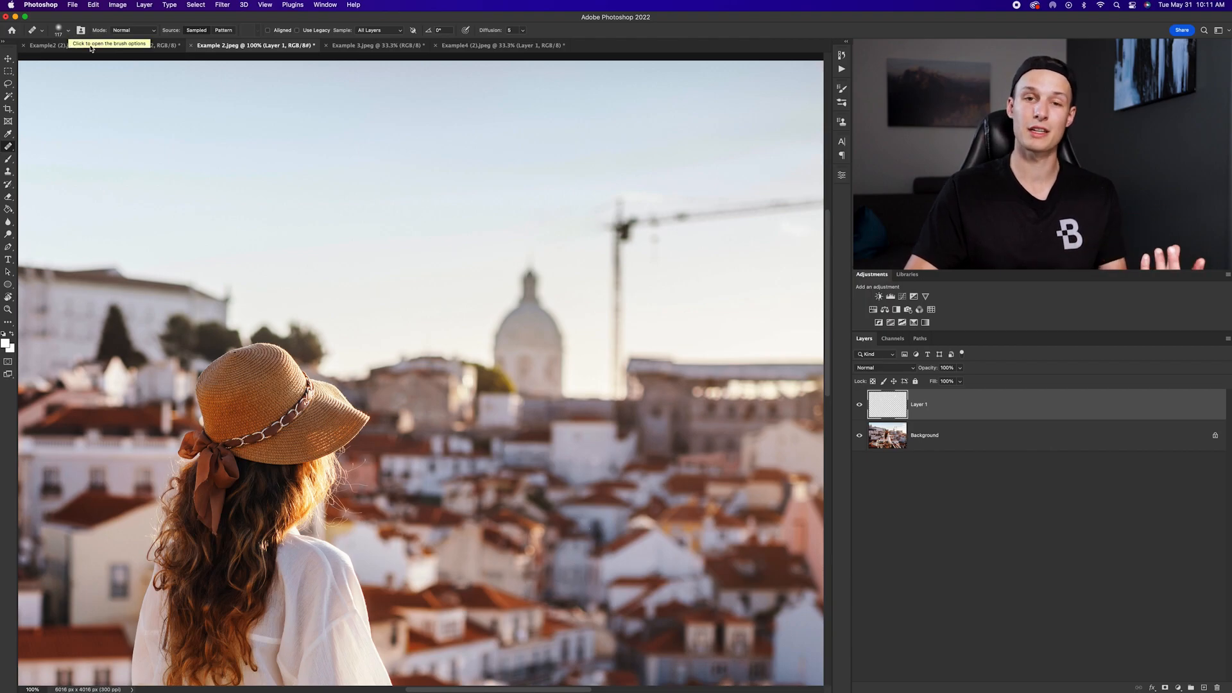
Heal away the crane's upper mast and the nearer section of its long arm, using clean sky samples close by.
mouse_move(604, 221)
mouse_down()
mouse_move(609, 196)
mouse_move(643, 215)
mouse_move(621, 223)
mouse_move(638, 195)
mouse_move(619, 233)
mouse_move(674, 214)
mouse_up()
scroll(628, 210, right, 3)
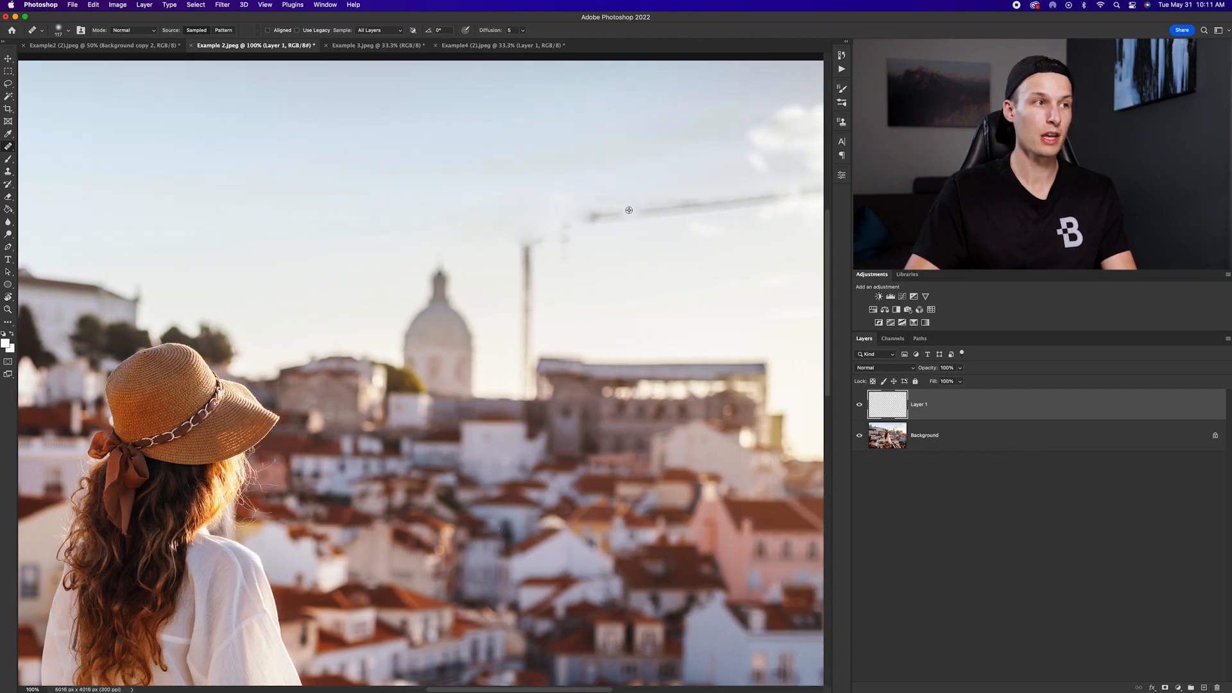
drag(594, 220, 654, 214)
mouse_move(565, 233)
mouse_down()
mouse_move(527, 247)
mouse_move(521, 283)
mouse_move(531, 277)
mouse_move(523, 250)
mouse_move(528, 299)
mouse_up()
alt+click(498, 251)
mouse_move(530, 296)
mouse_down()
mouse_move(531, 310)
mouse_move(521, 234)
mouse_move(551, 285)
mouse_up()
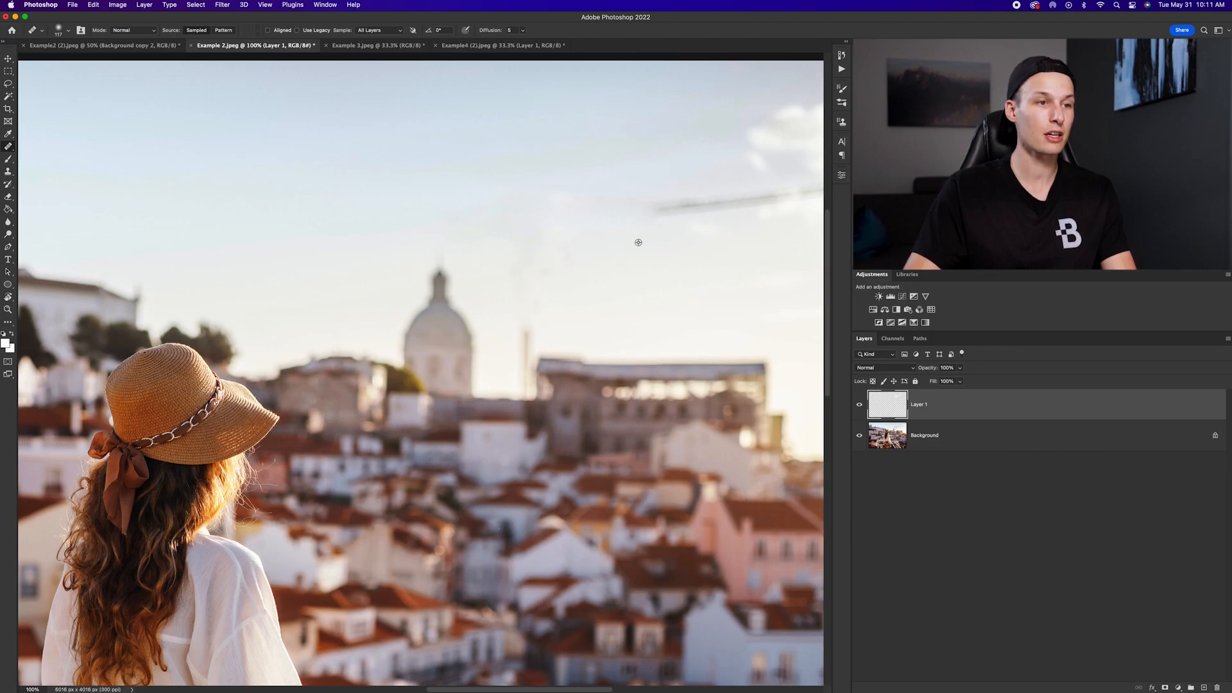
Heal away the rest of the crane's long arm below the clouds, sampling the adjacent cloud and sky.
scroll(633, 243, right, 5)
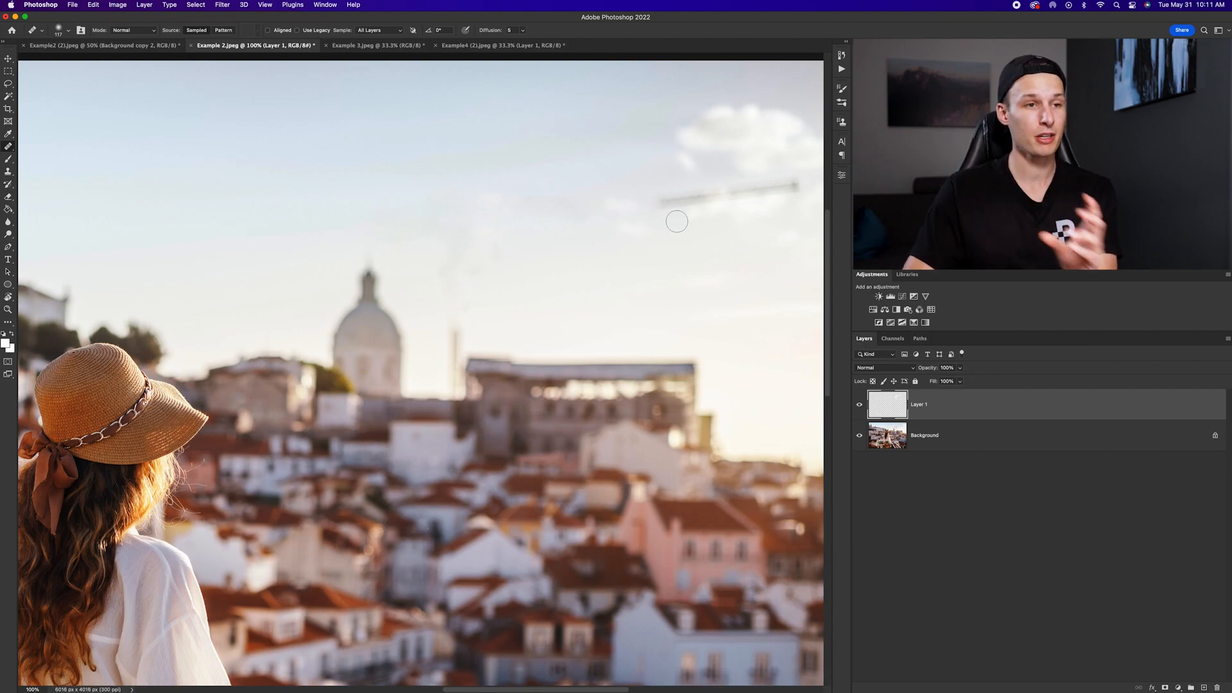
drag(666, 203, 741, 191)
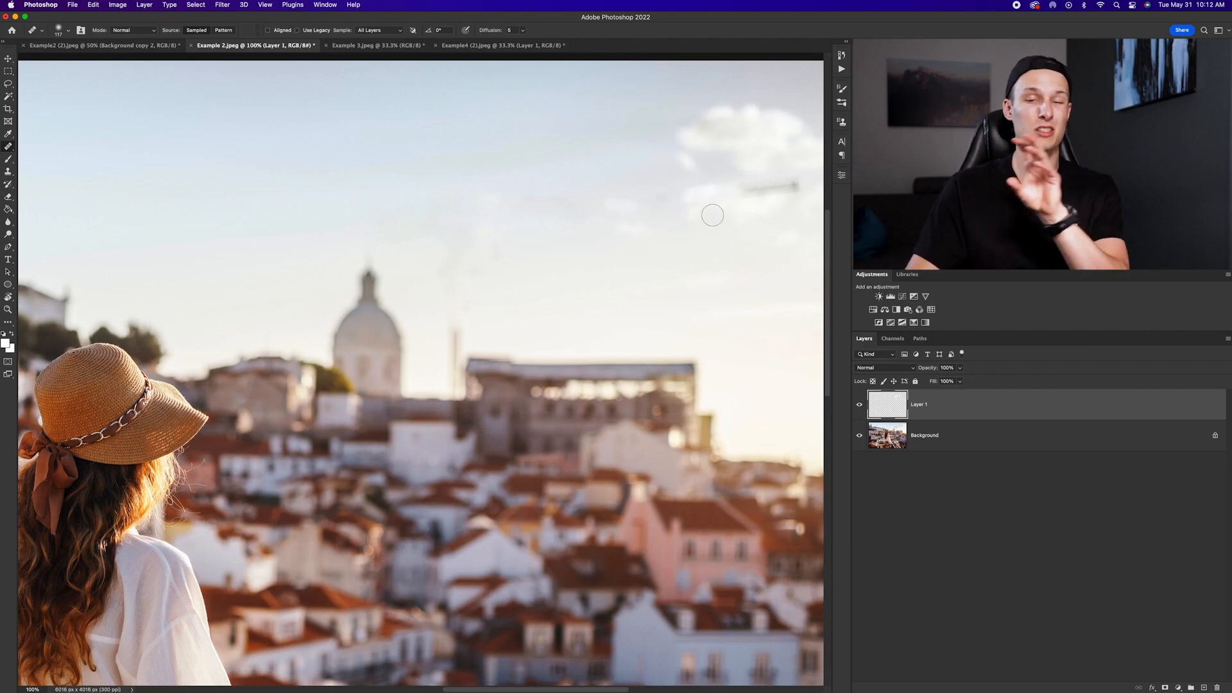
mouse_move(768, 195)
mouse_down()
mouse_move(796, 184)
mouse_move(742, 191)
mouse_up()
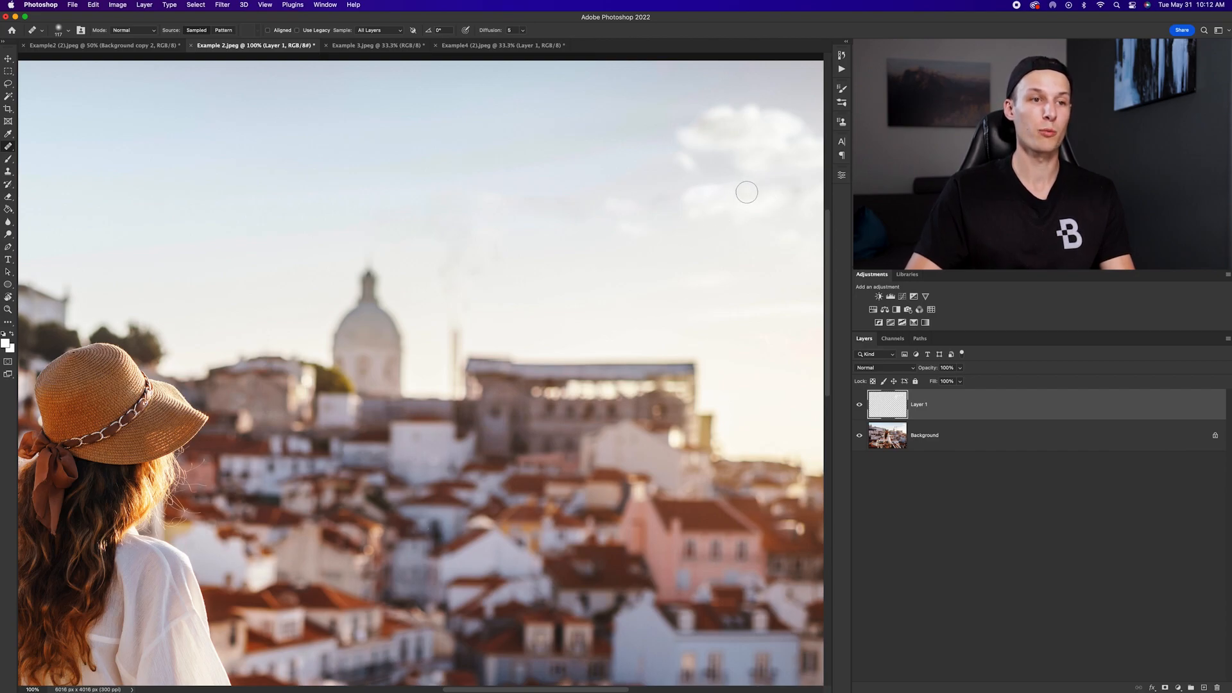
scroll(762, 207, right, 3)
scroll(762, 207, right, 1)
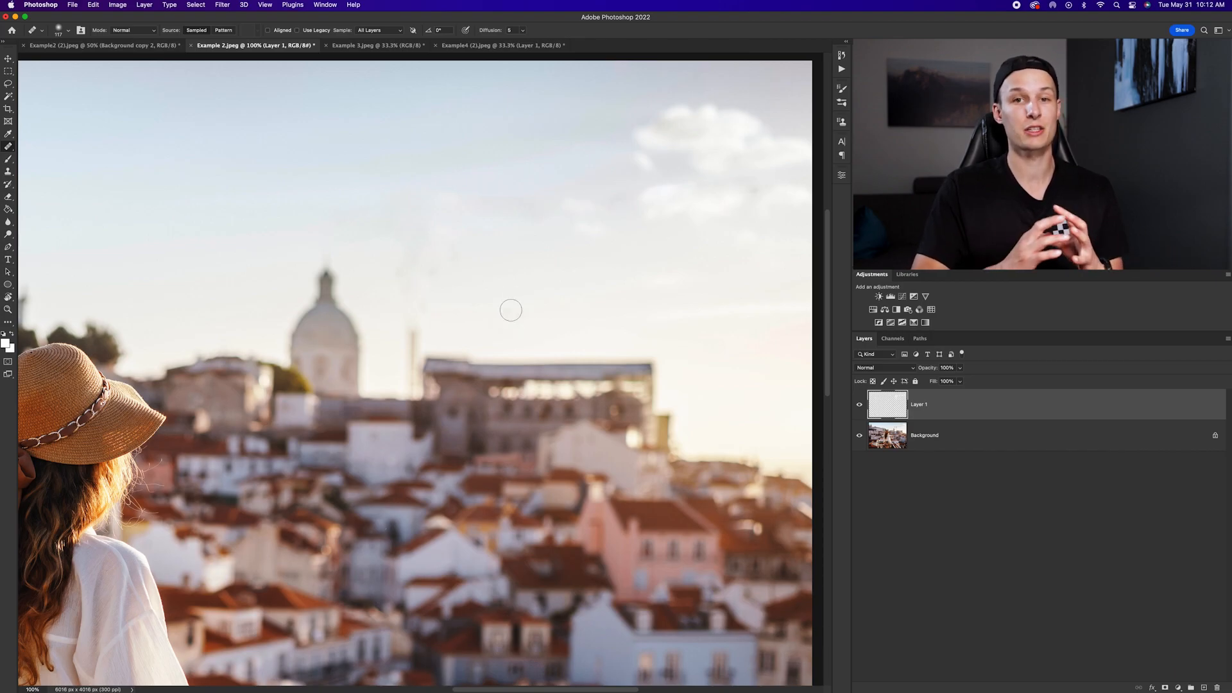
alt+click(732, 197)
drag(755, 191, 754, 190)
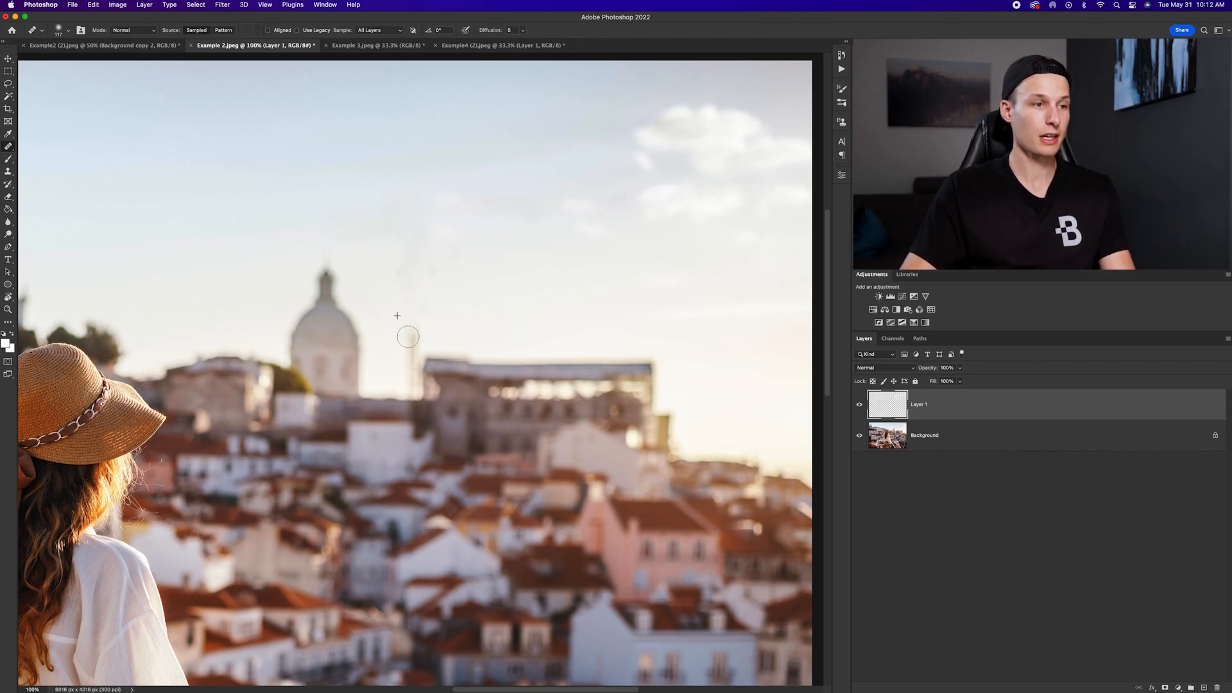
Heal the remaining lower crane mast with sampled sky, and raise the brush hardness to about 83%.
mouse_move(407, 336)
mouse_down()
mouse_move(407, 367)
mouse_move(407, 338)
mouse_up()
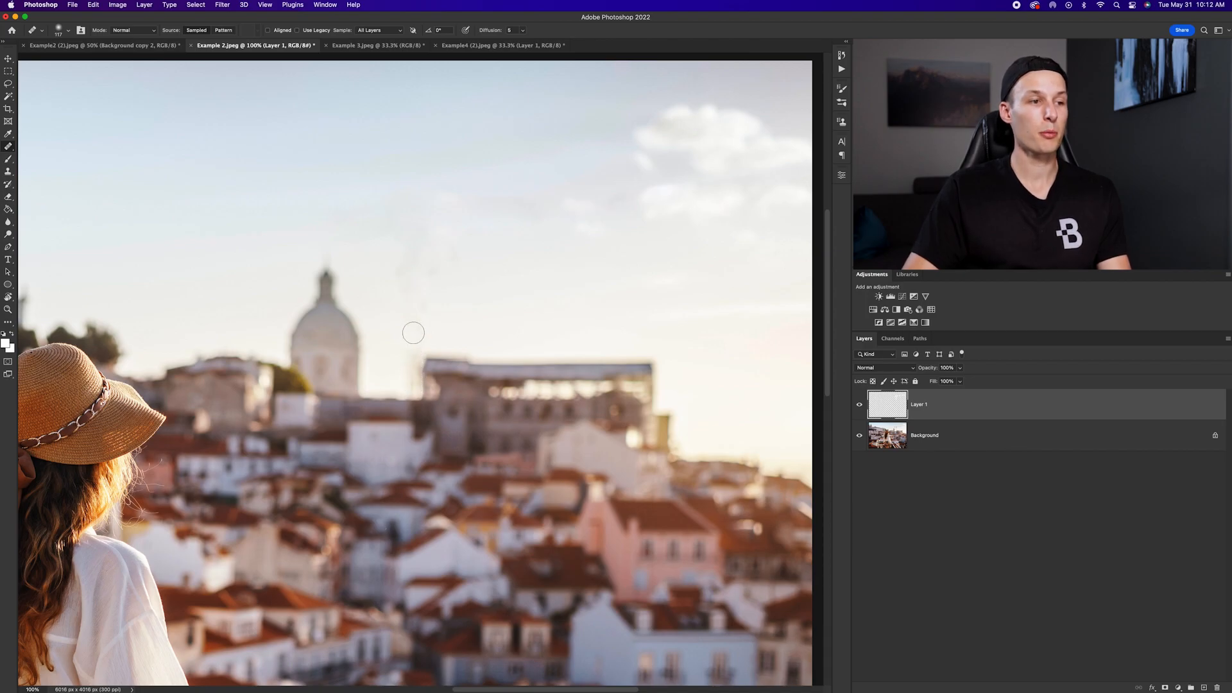
click(69, 31)
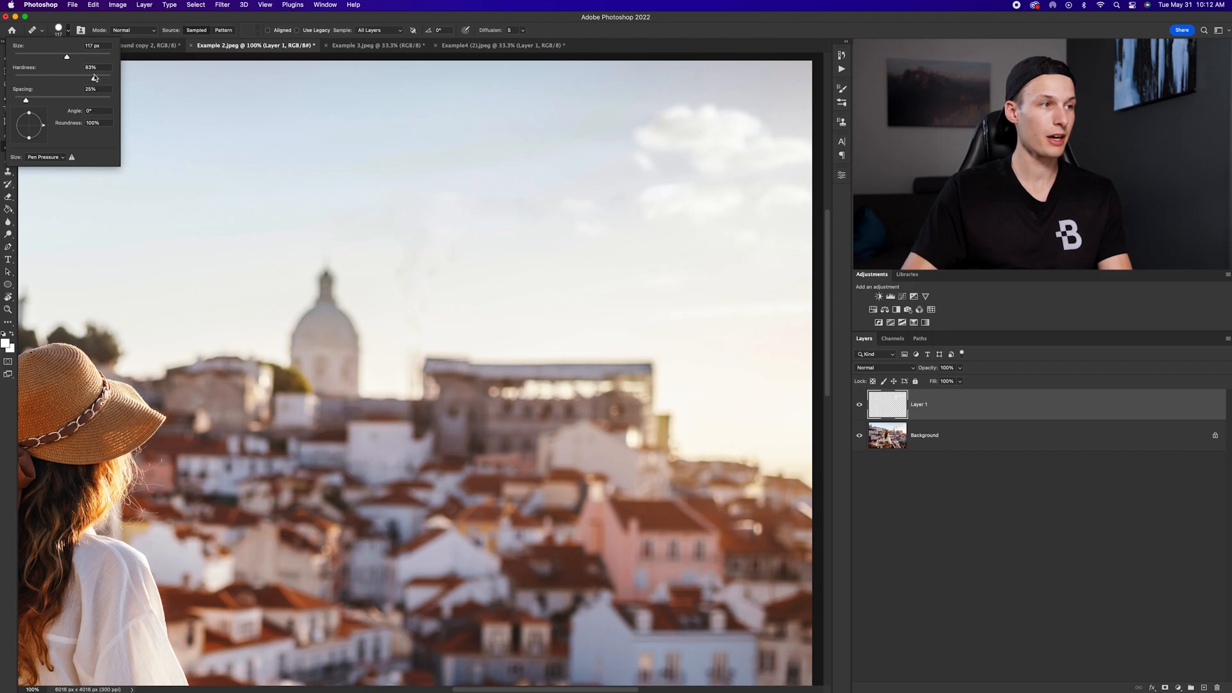
drag(95, 77, 96, 77)
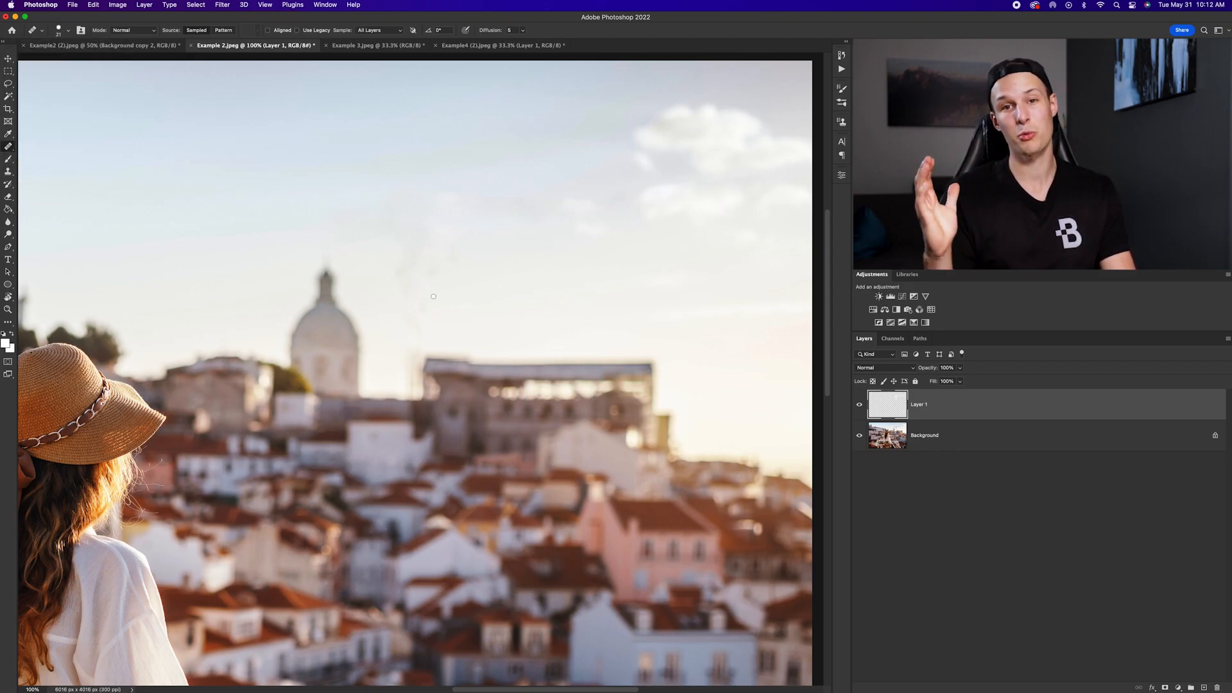
scroll(433, 296, down, 10)
scroll(415, 298, up, 5)
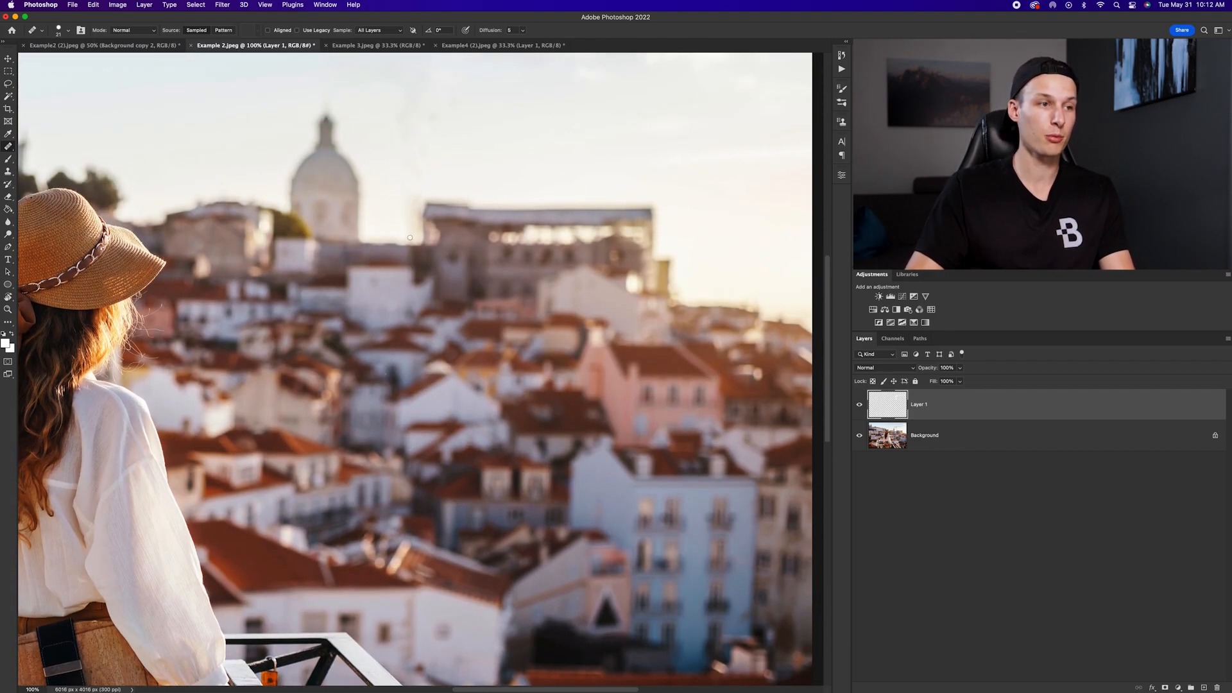
Compare the whole city photo with and without the crane by toggling the visibility of Layer 1.
key(super+minus)
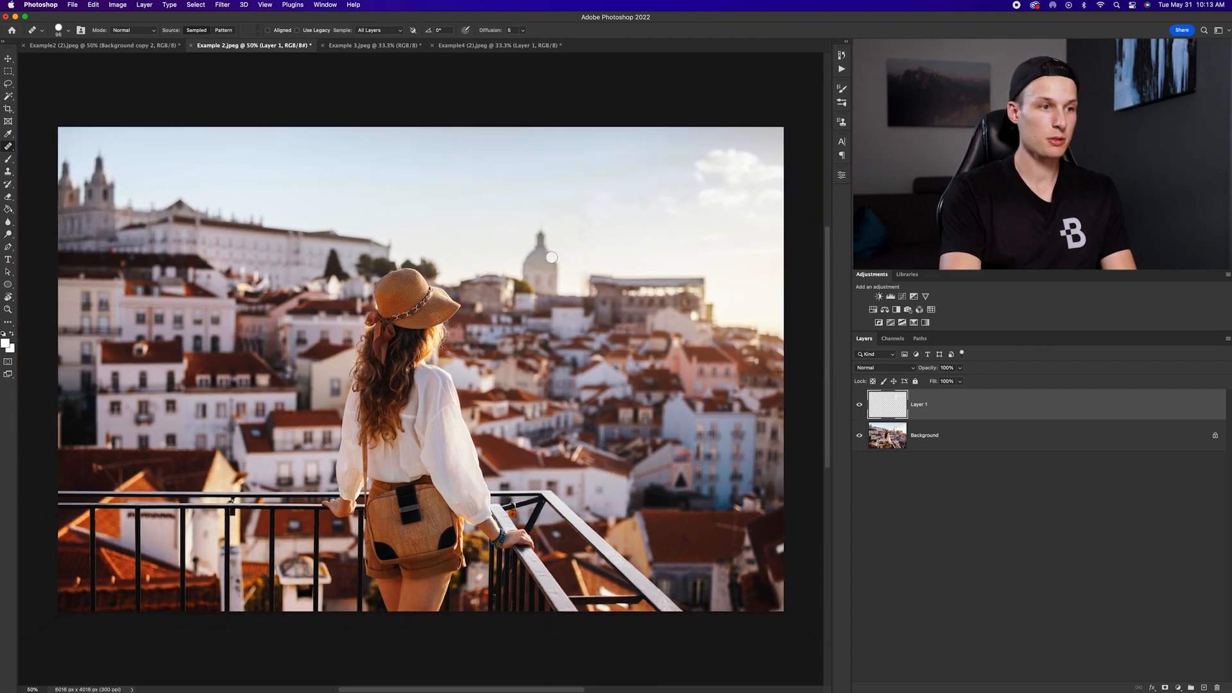
click(860, 404)
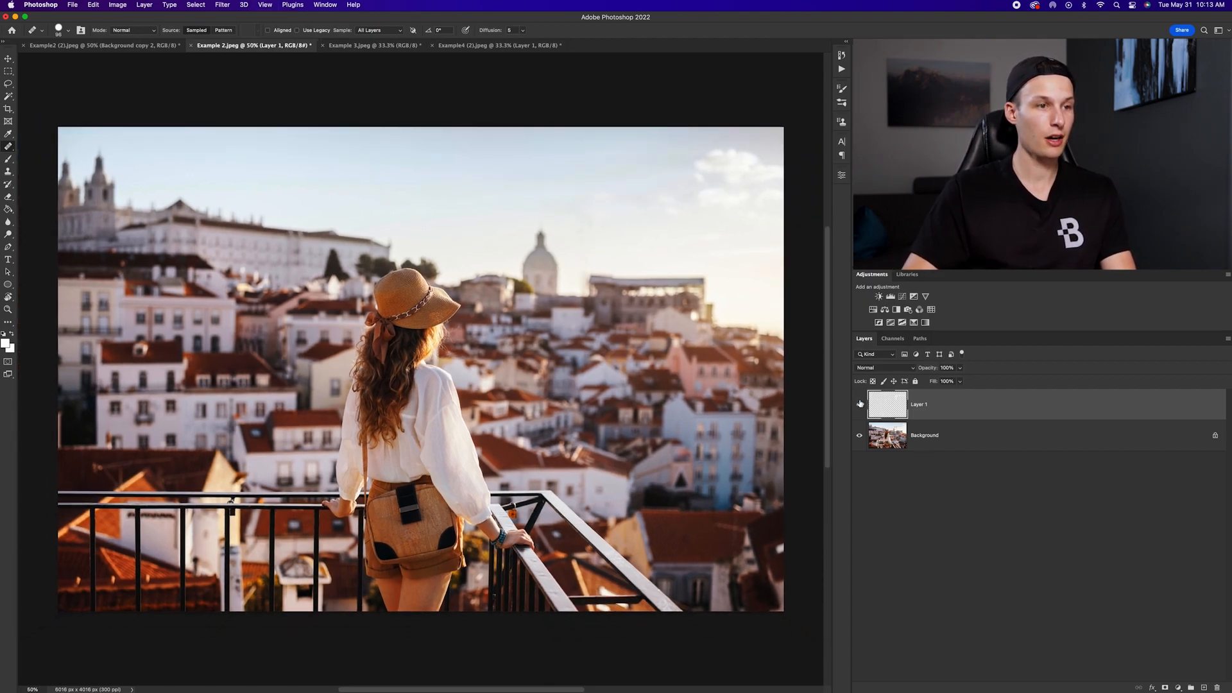
click(860, 405)
click(860, 404)
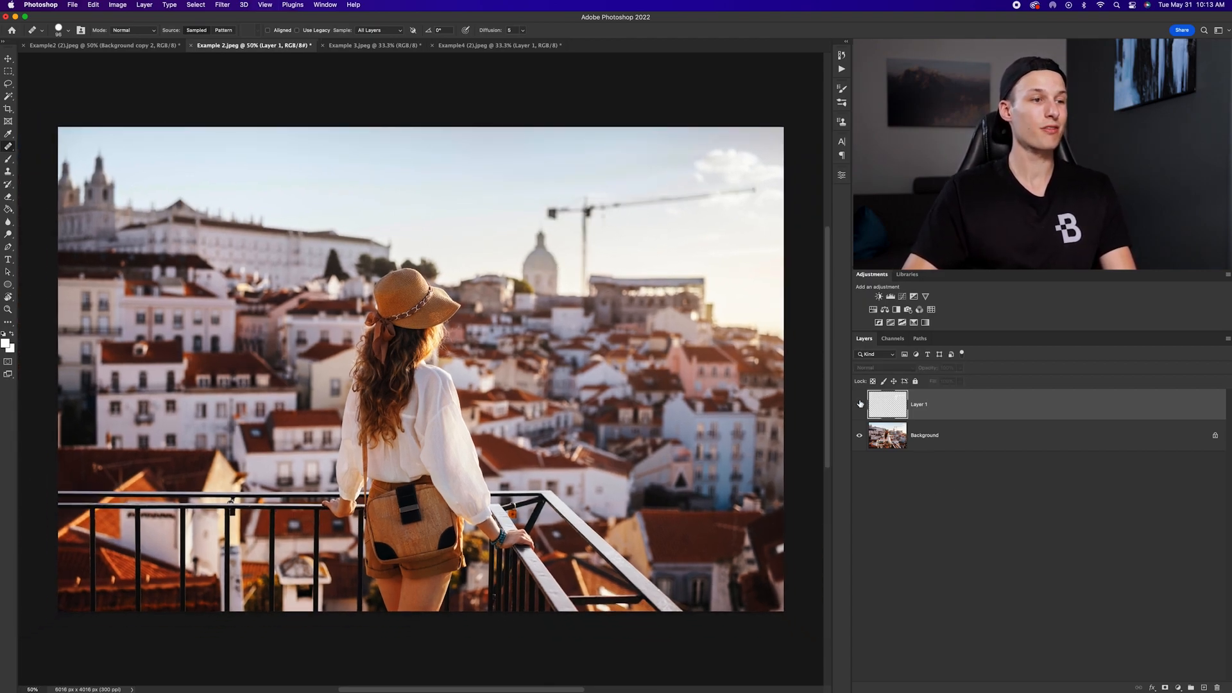
click(860, 404)
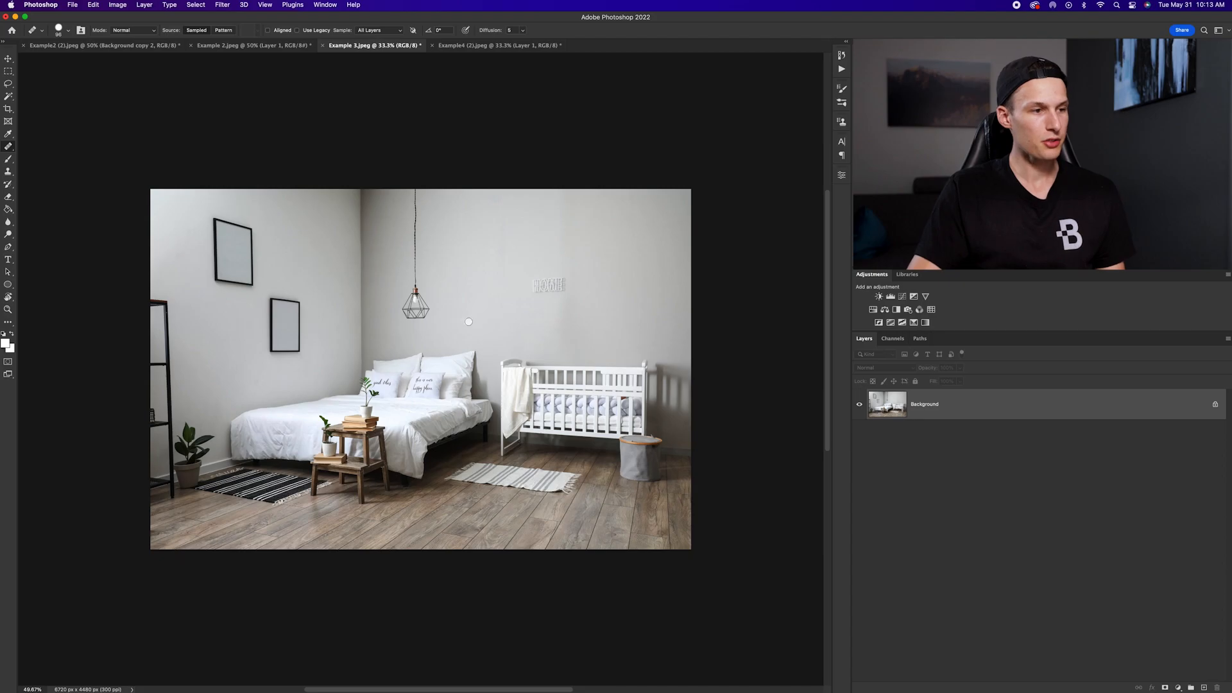
Examine the bedroom photo up close where the black shelf meets the plant, baseboard, and wood floor.
scroll(469, 322, up, 5)
drag(469, 321, 744, 321)
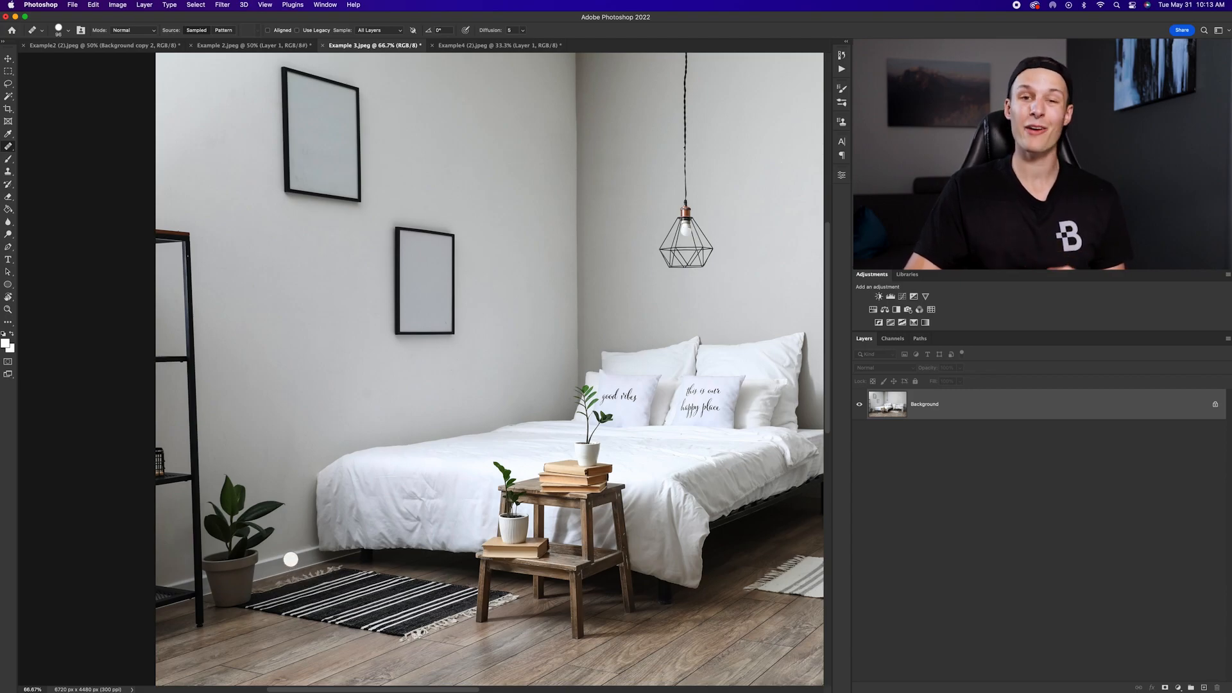
key(super+equal)
key(super+equal)
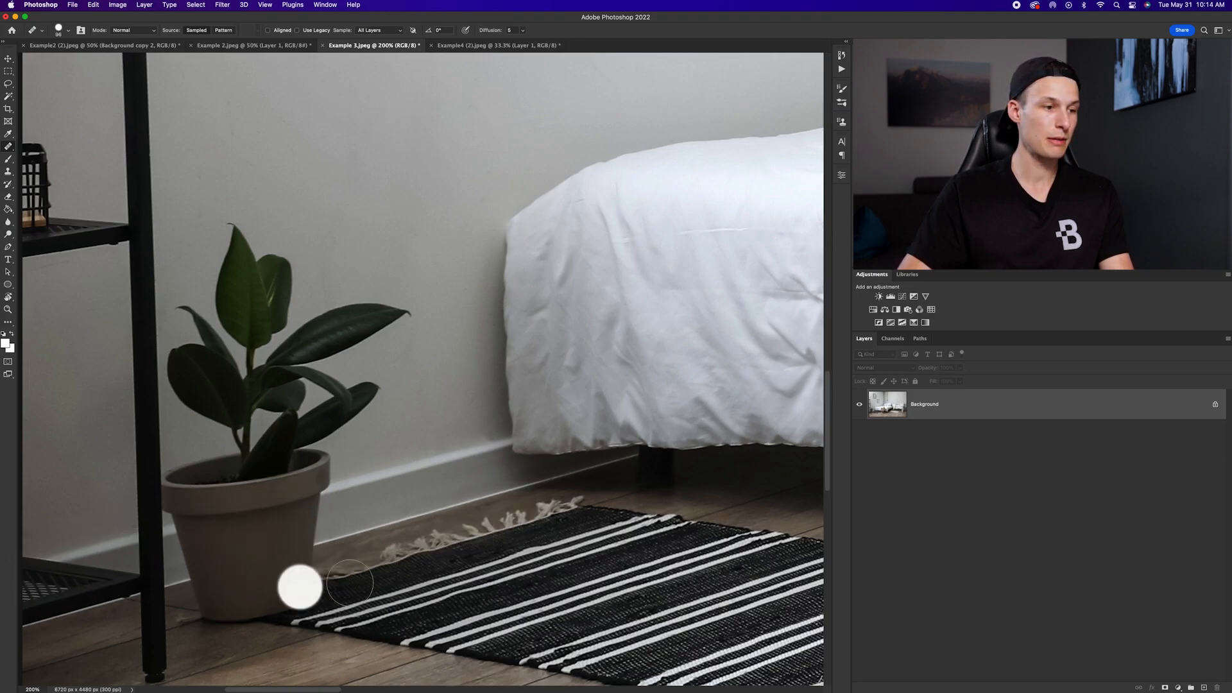
scroll(282, 578, down, 5)
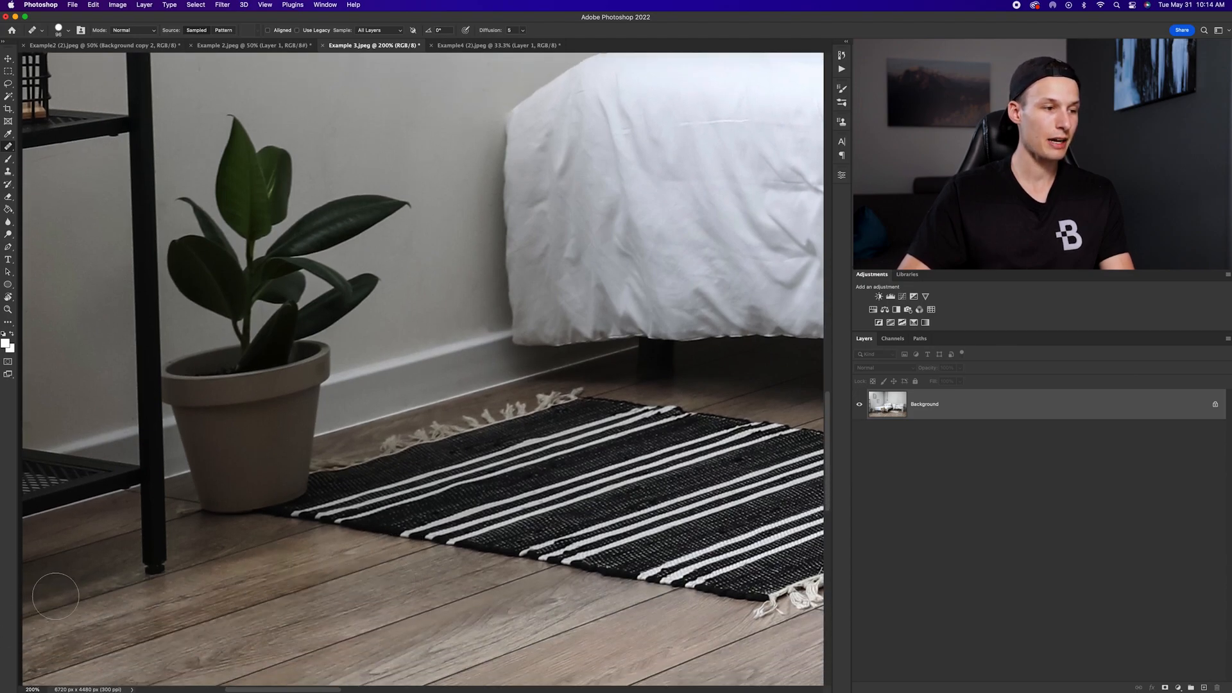
scroll(431, 434, left, 2)
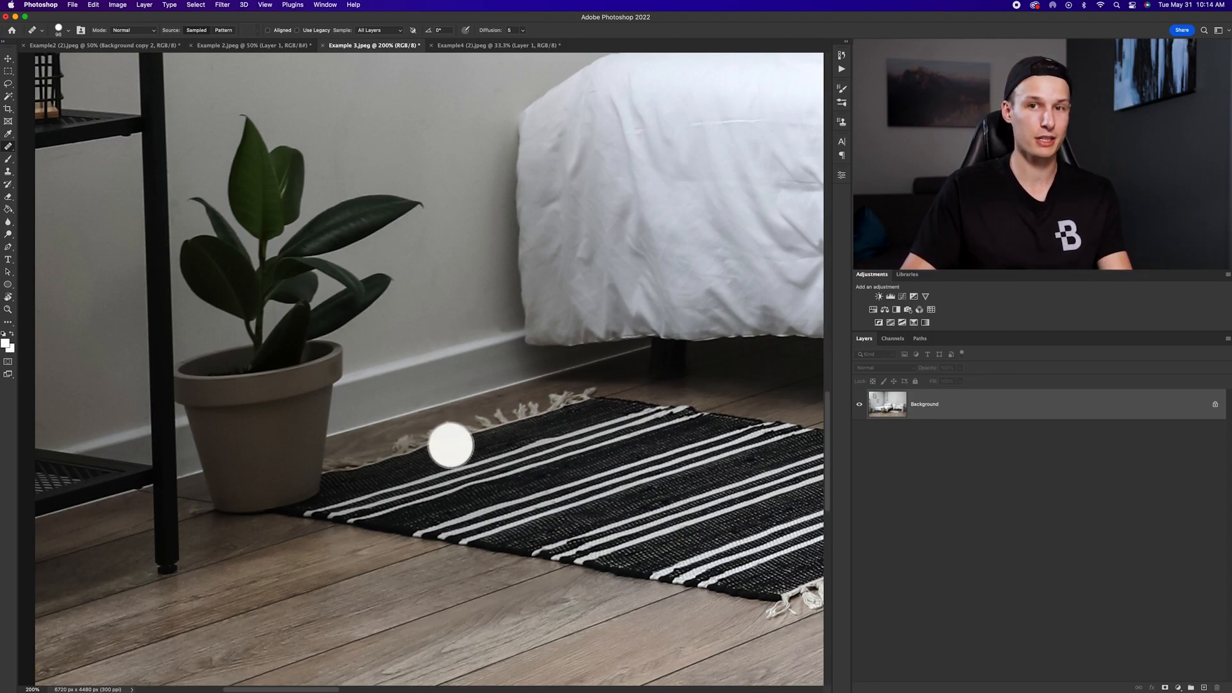
Choose the Clone Stamp Tool with All Layers sampling, add a blank layer above the Background, and enlarge the brush to 232 px.
key(super+0)
click(8, 174)
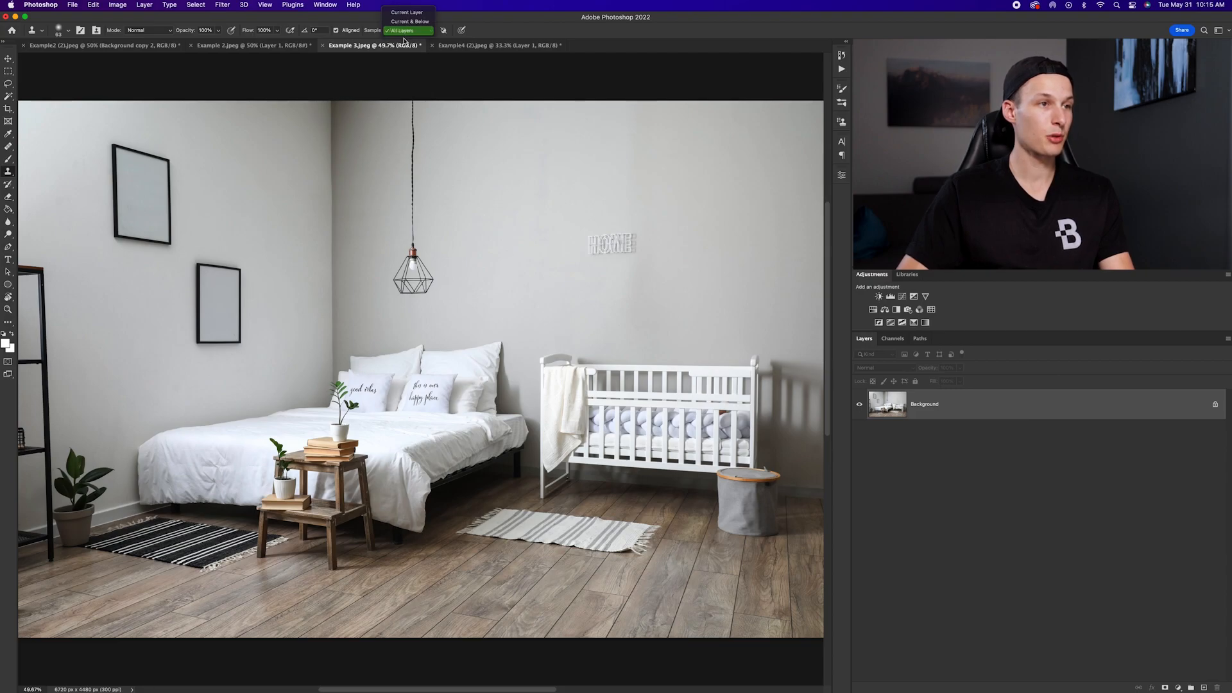
click(1204, 687)
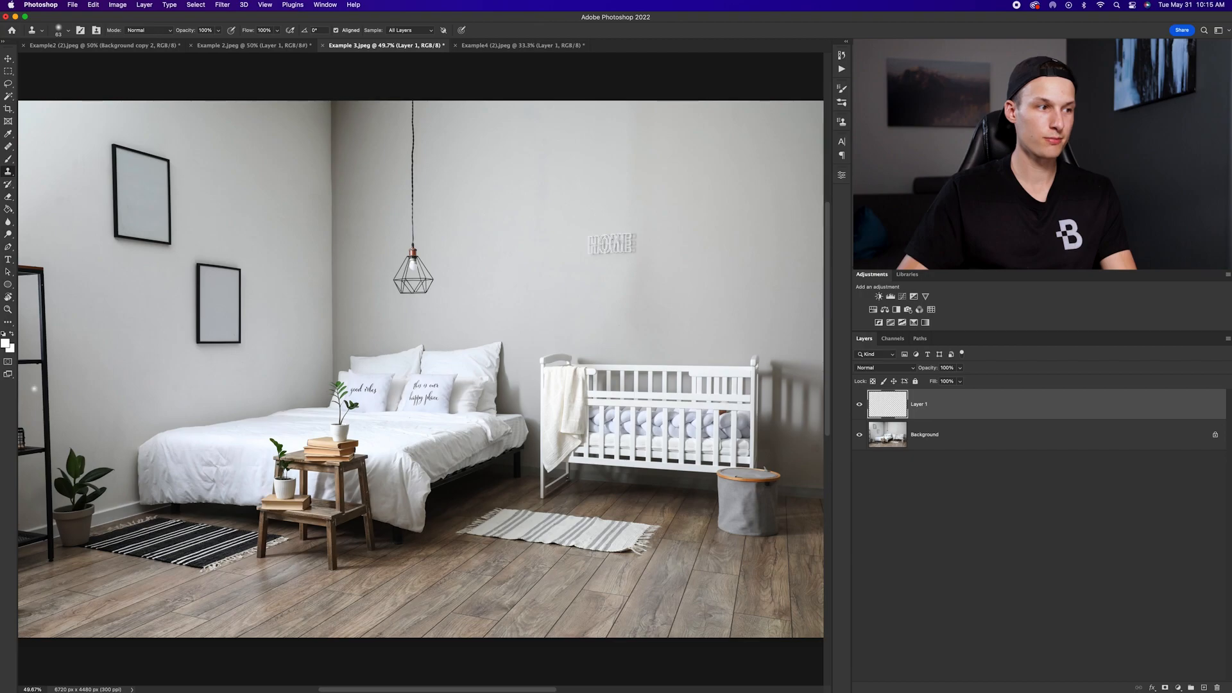
drag(66, 403, 88, 398)
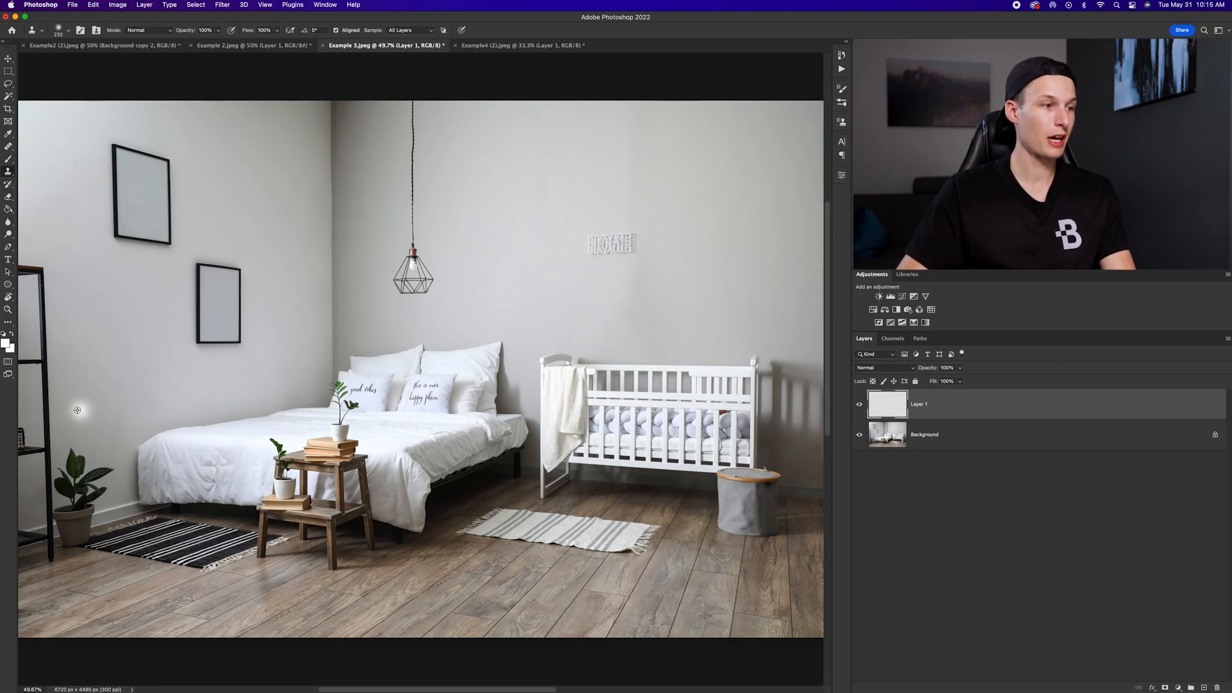
Try cloning the neighbouring wall over the upper part of the black shelf, and undo the clone strokes.
mouse_move(77, 410)
mouse_down()
mouse_move(41, 385)
mouse_move(35, 350)
mouse_move(60, 367)
mouse_move(31, 353)
mouse_move(24, 366)
mouse_move(38, 278)
mouse_move(44, 293)
mouse_move(26, 274)
mouse_move(26, 383)
mouse_move(39, 408)
mouse_move(58, 406)
mouse_move(44, 382)
mouse_move(71, 420)
mouse_move(106, 420)
mouse_up()
alt+click(77, 373)
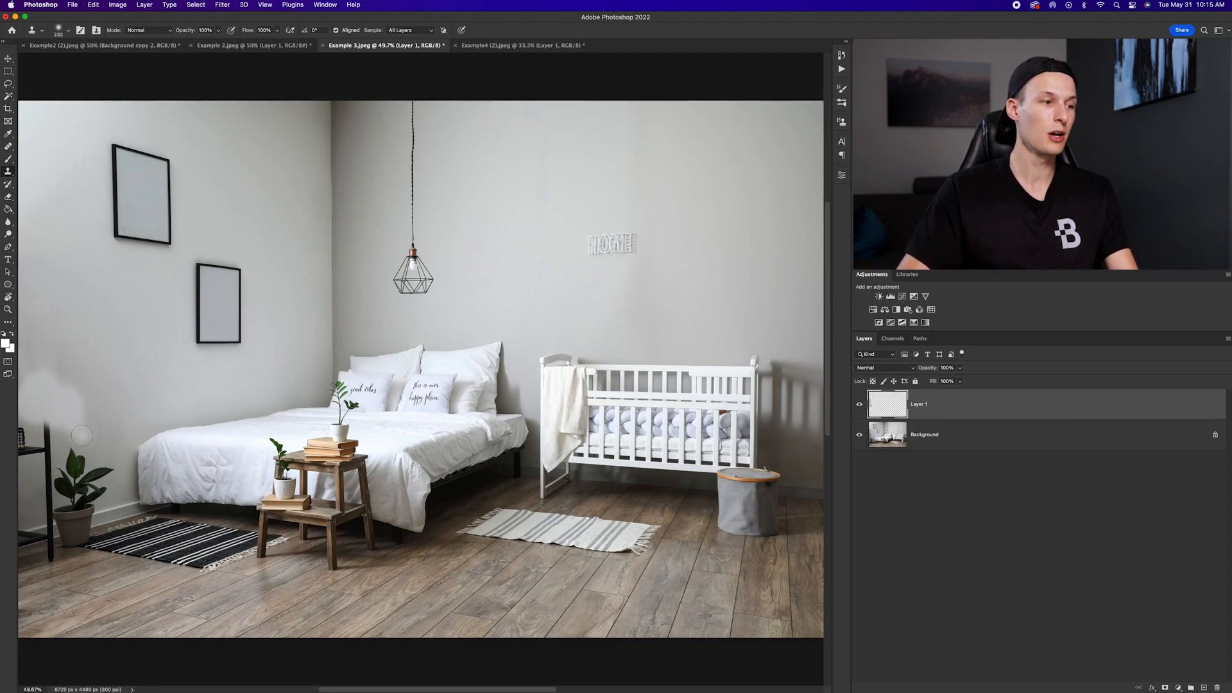
drag(82, 436, 164, 435)
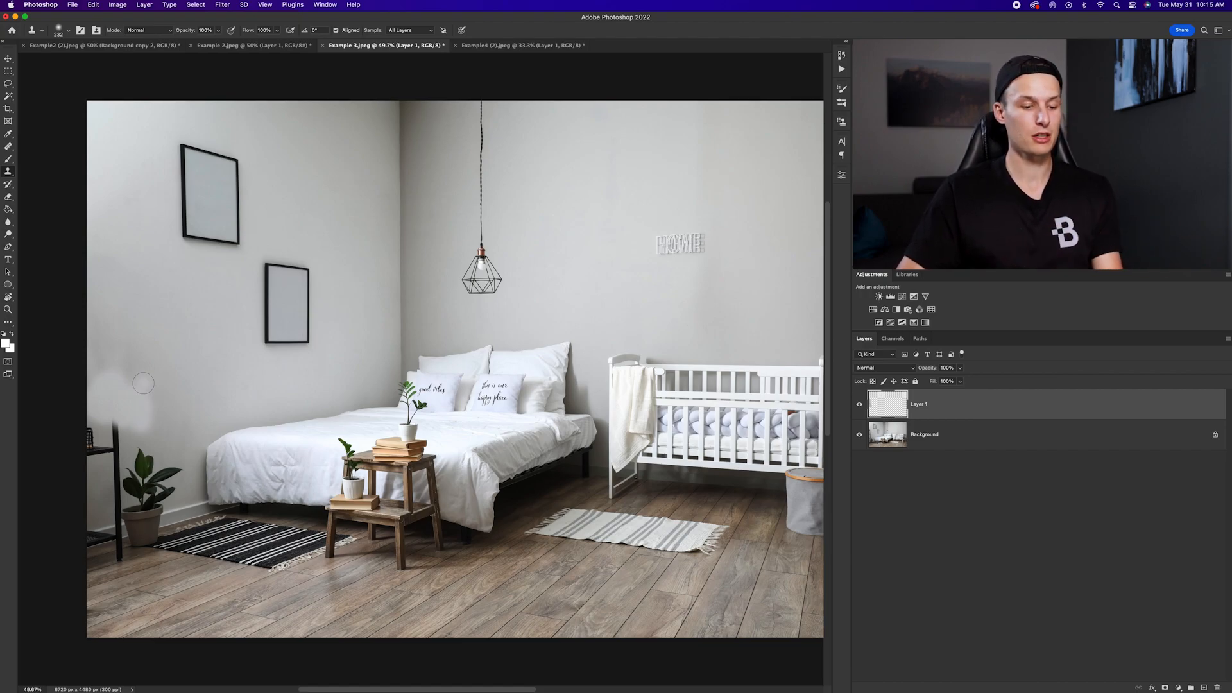
key(super+z)
key(super+z)
key(super+z)
key(super+z)
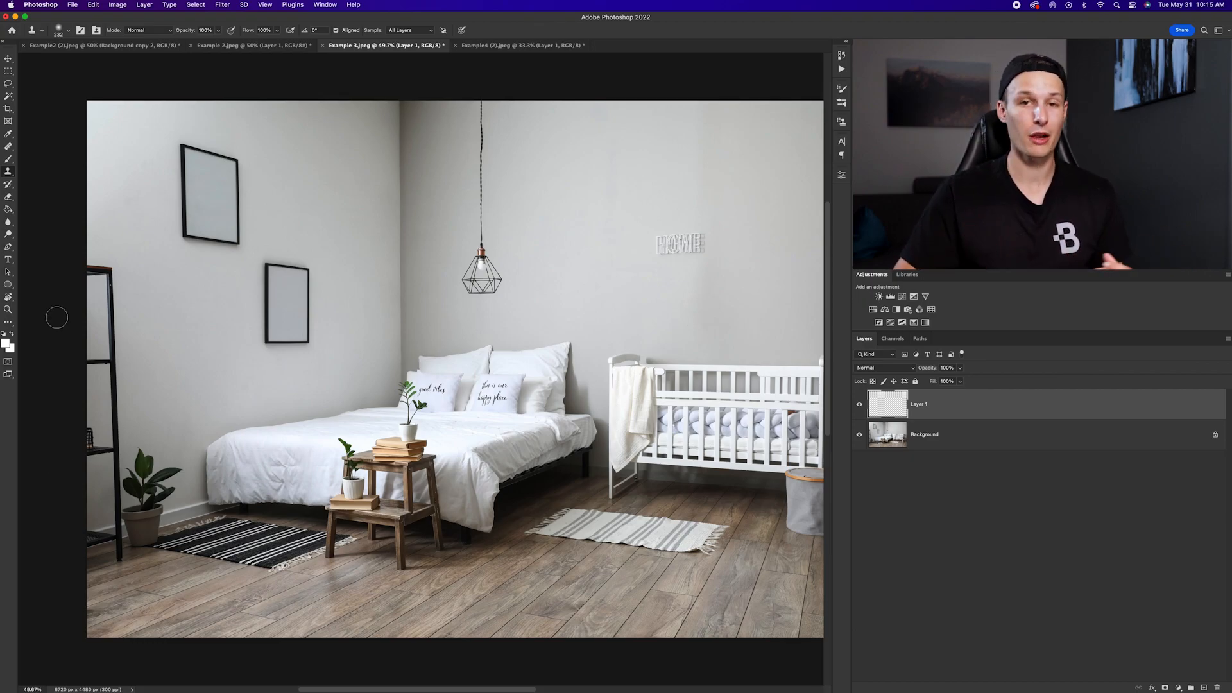
Use the Healing Brush Tool on Layer 1 to paint clean wall over the upper black shelf and the plant's leaves.
click(9, 146)
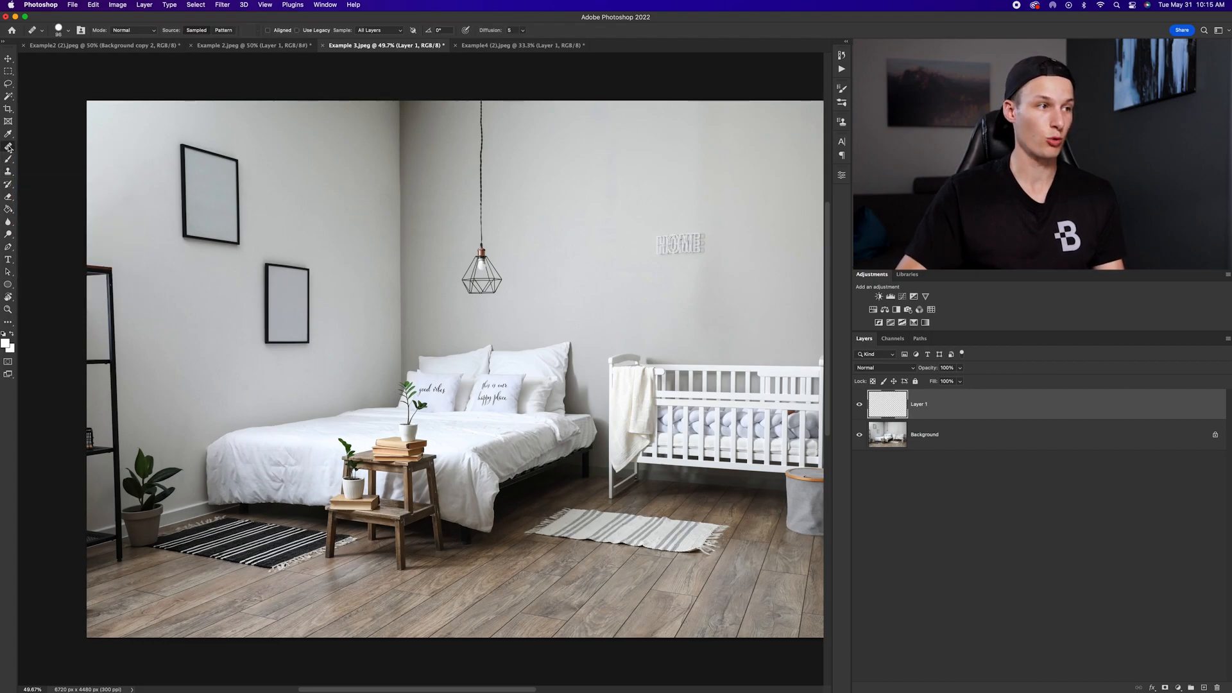
right_click(9, 147)
click(48, 154)
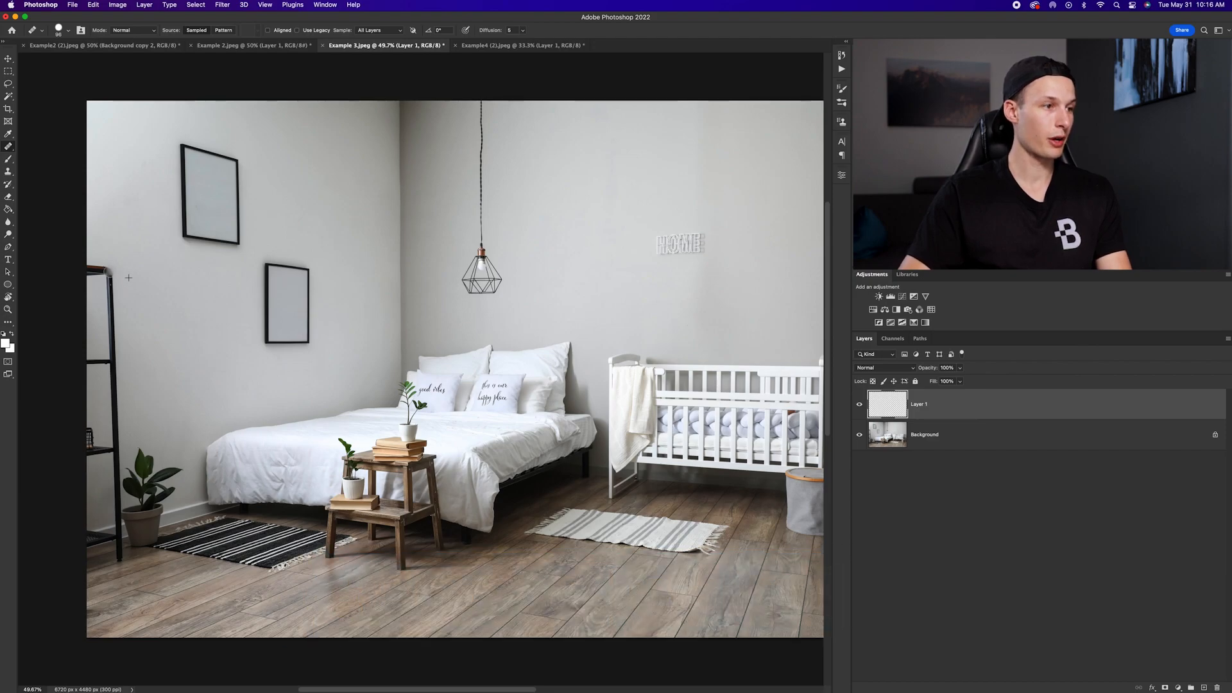
mouse_move(109, 276)
mouse_down()
mouse_move(106, 296)
mouse_move(94, 272)
mouse_move(114, 406)
mouse_move(95, 366)
mouse_up()
mouse_move(115, 413)
mouse_down()
mouse_move(118, 463)
mouse_move(116, 447)
mouse_move(88, 449)
mouse_move(96, 431)
mouse_move(115, 470)
mouse_move(115, 431)
mouse_move(100, 478)
mouse_move(115, 491)
mouse_move(156, 462)
mouse_move(176, 475)
mouse_move(155, 471)
mouse_move(146, 491)
mouse_move(146, 476)
mouse_move(134, 479)
mouse_move(157, 465)
mouse_move(128, 460)
mouse_up()
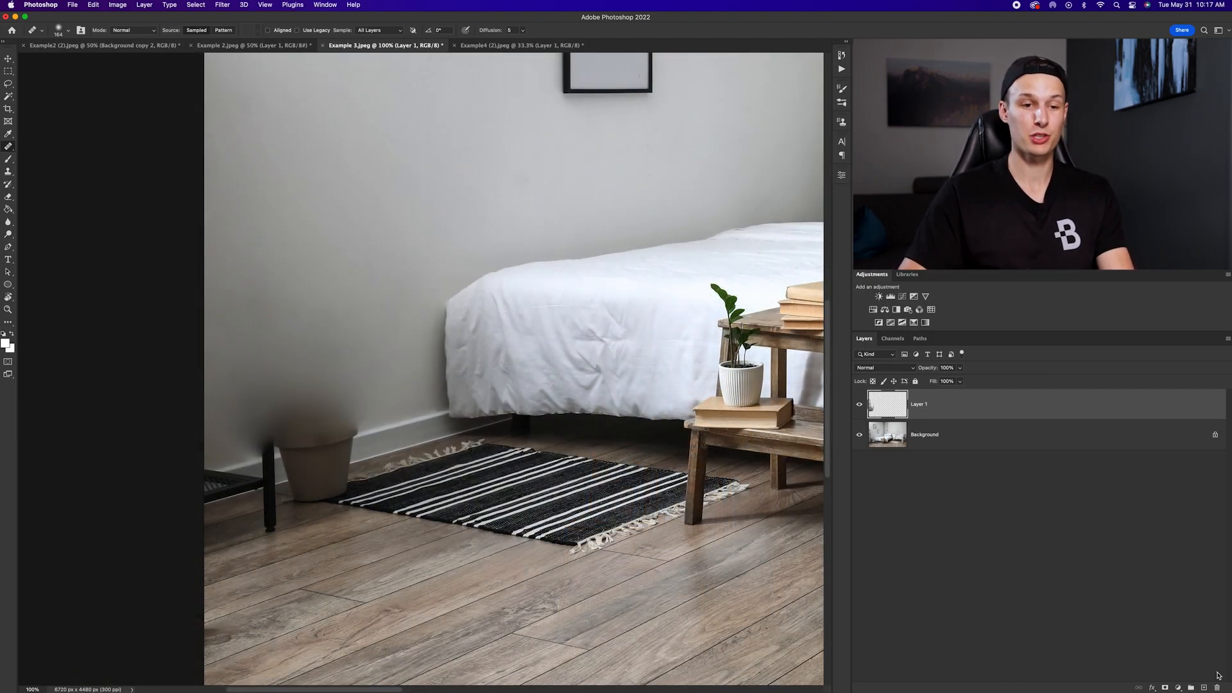
Add a blank layer above Layer 1, rename Layer 1 to Healing Brush, and name the new layer Clone Stamp.
click(1204, 687)
double_click(921, 432)
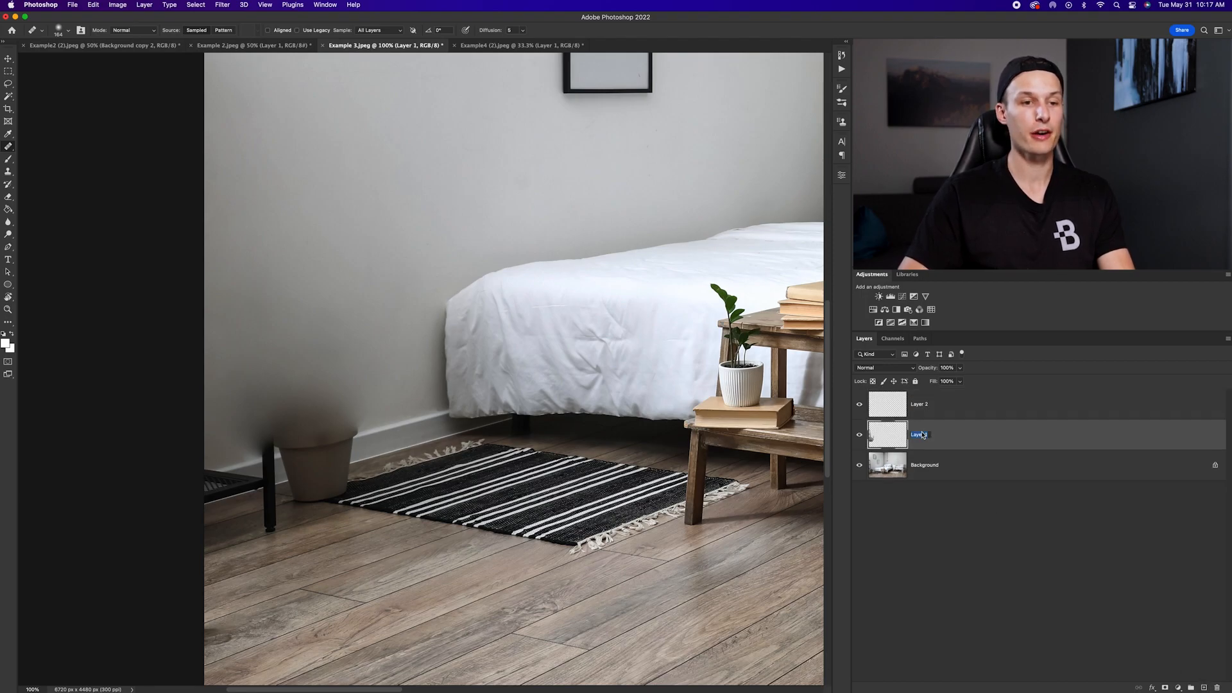
text(Hea)
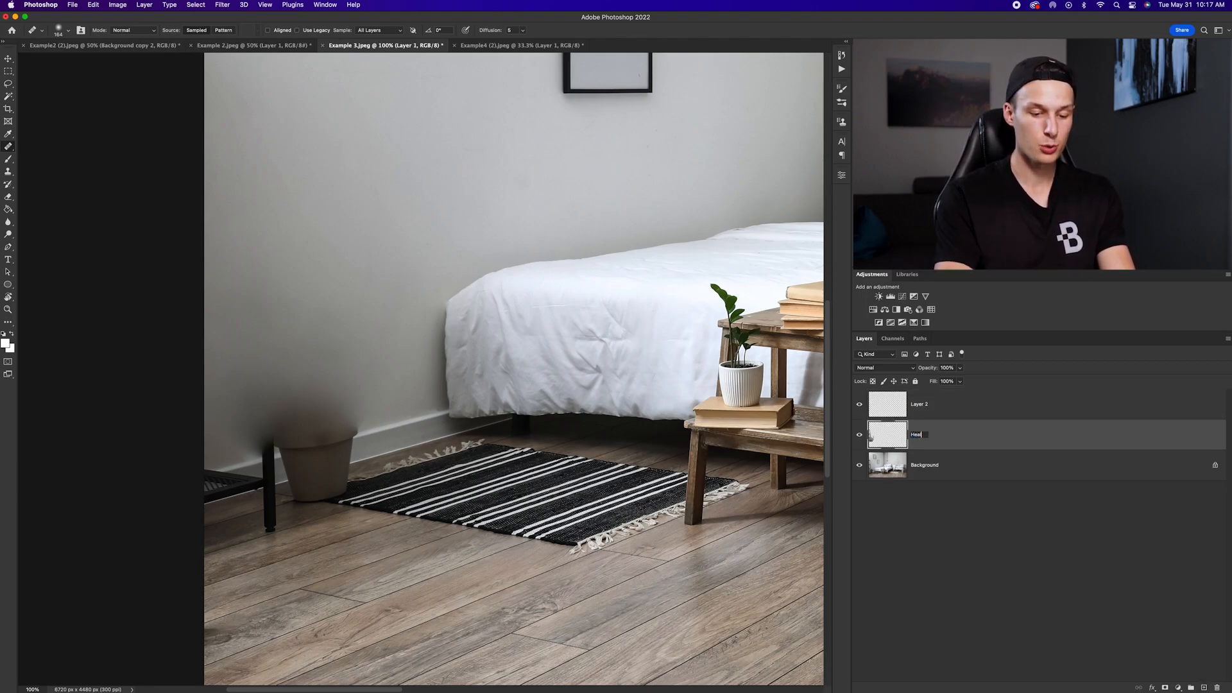
text(ling Brush)
key(Return)
double_click(918, 404)
text(Clone Stam)
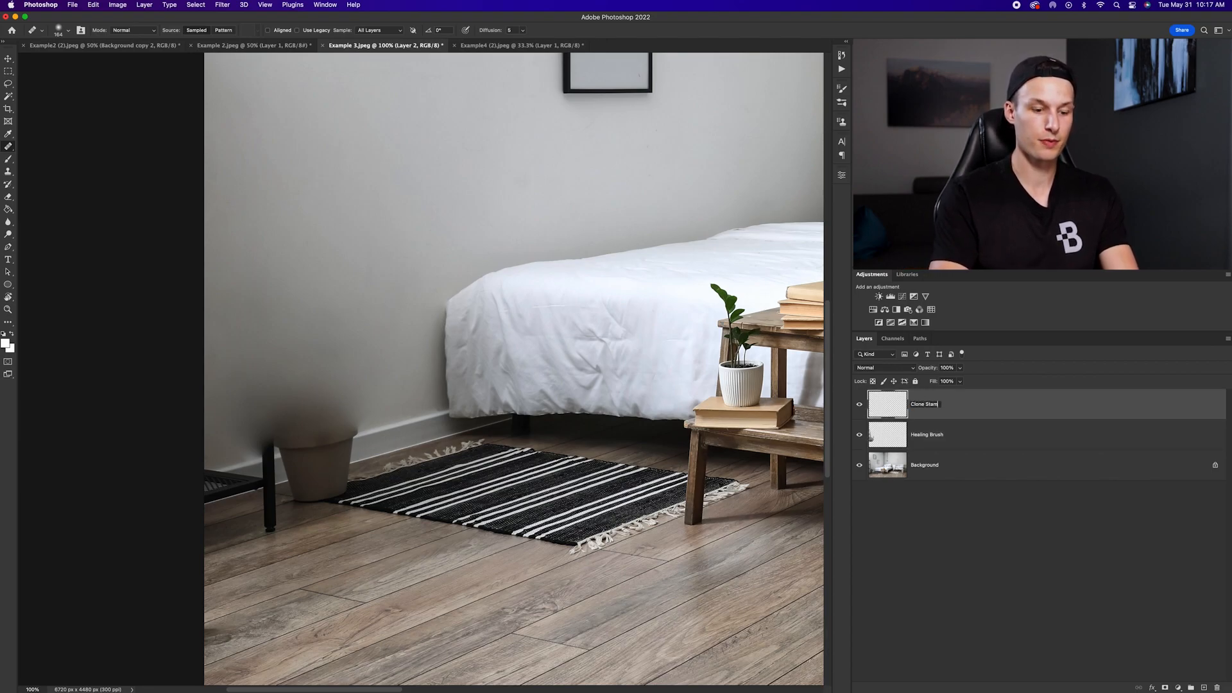
text(p)
key(Return)
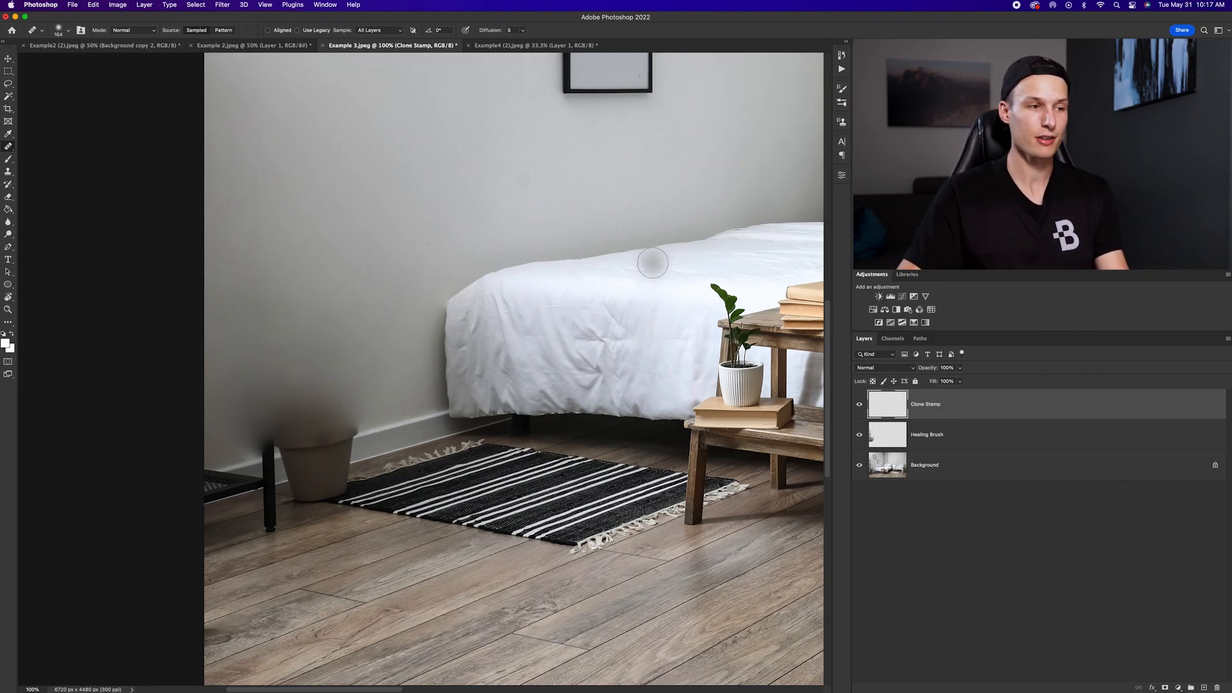
With the Clone Stamp Tool and a smaller brush of about 125 px, clone the white baseboard across the plant pot.
key(s)
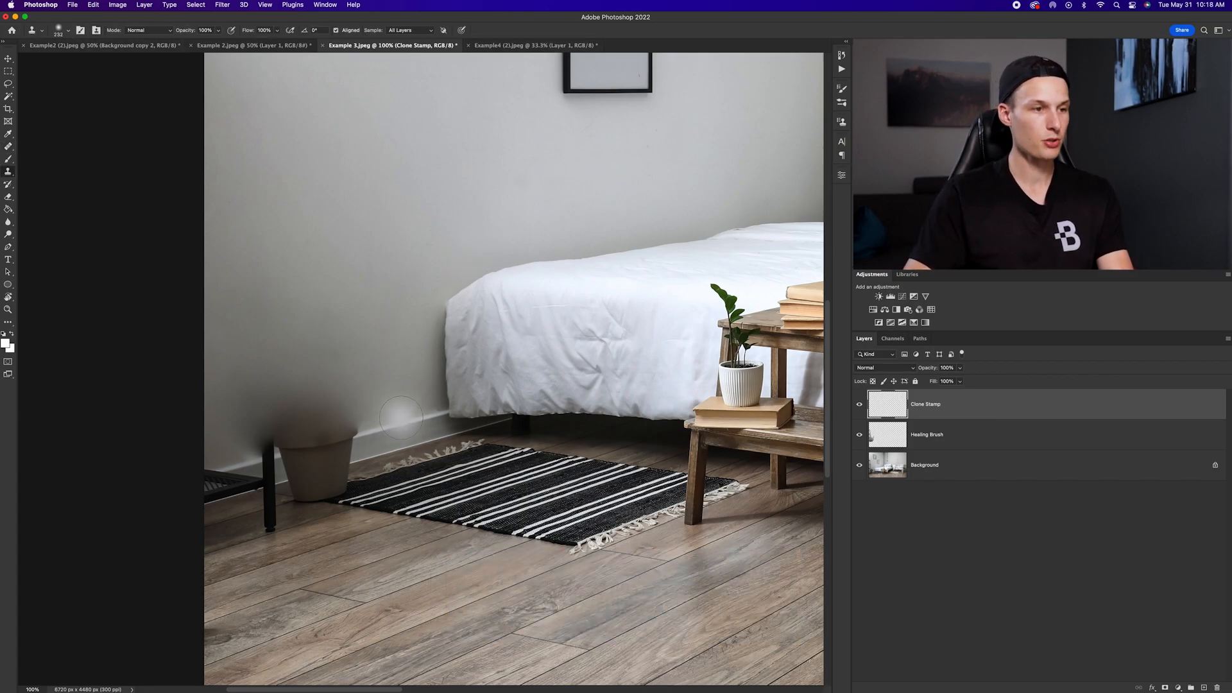
key(bracketleft)
key(bracketleft)
key(bracketleft)
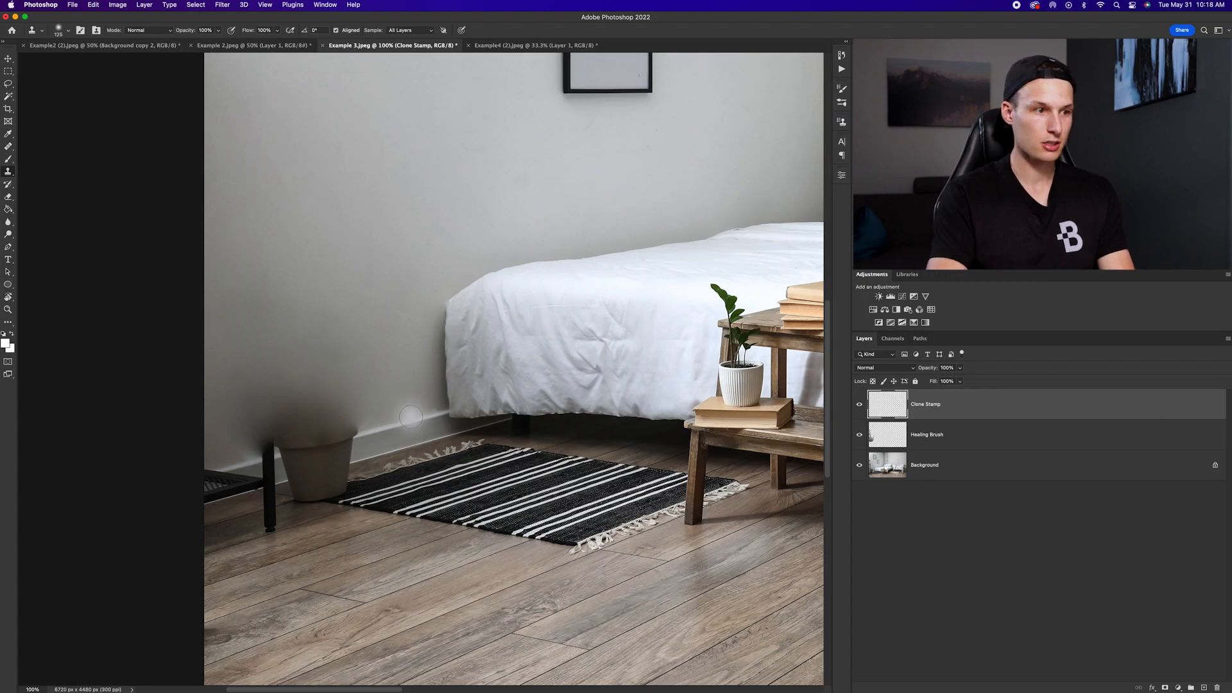
key(super+plus)
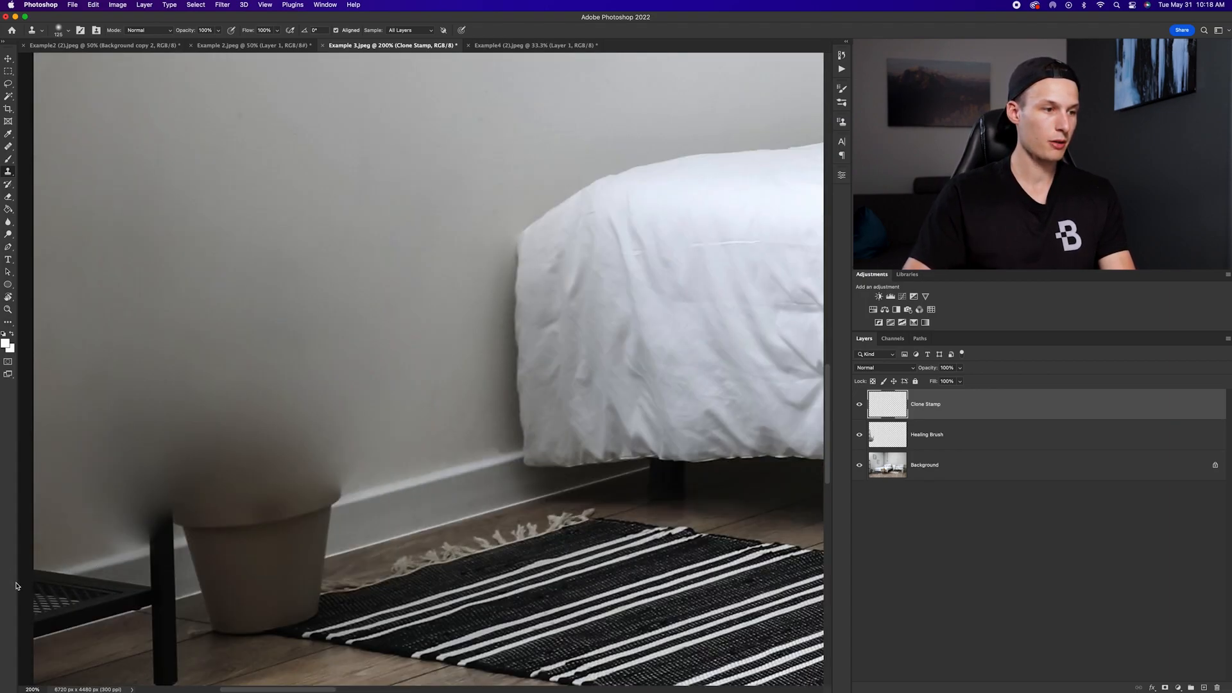
alt+click(473, 471)
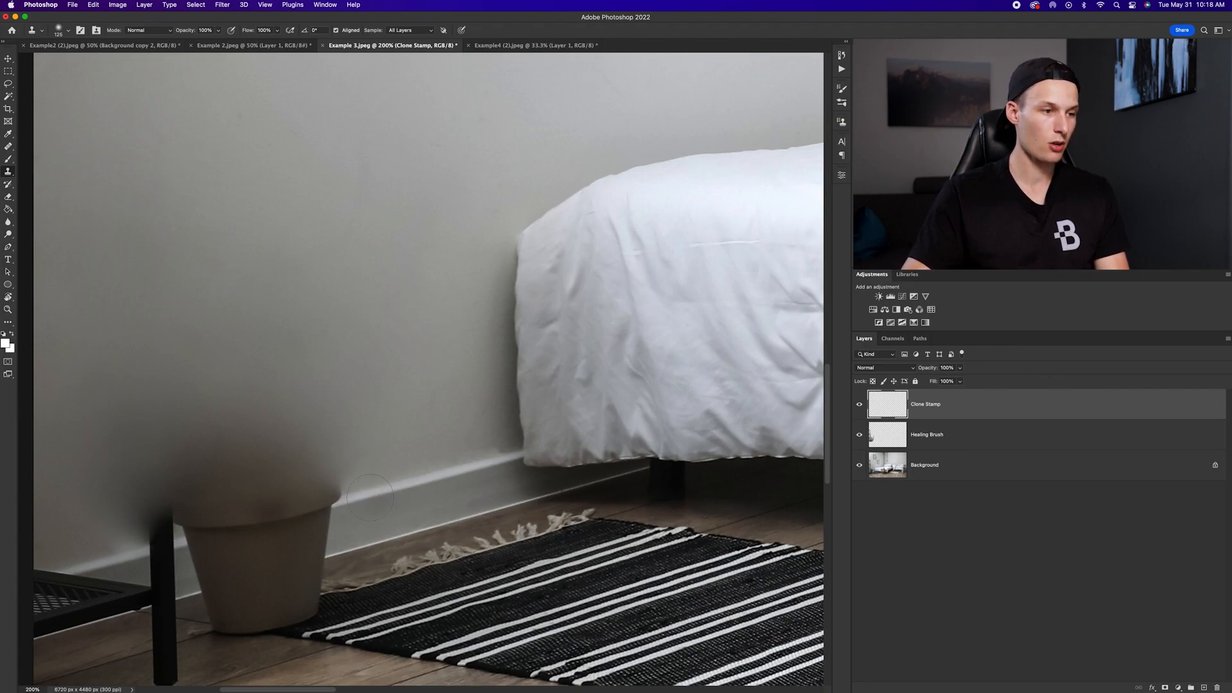
mouse_move(367, 499)
mouse_down()
mouse_move(226, 528)
mouse_move(290, 540)
mouse_move(339, 529)
mouse_move(245, 551)
mouse_up()
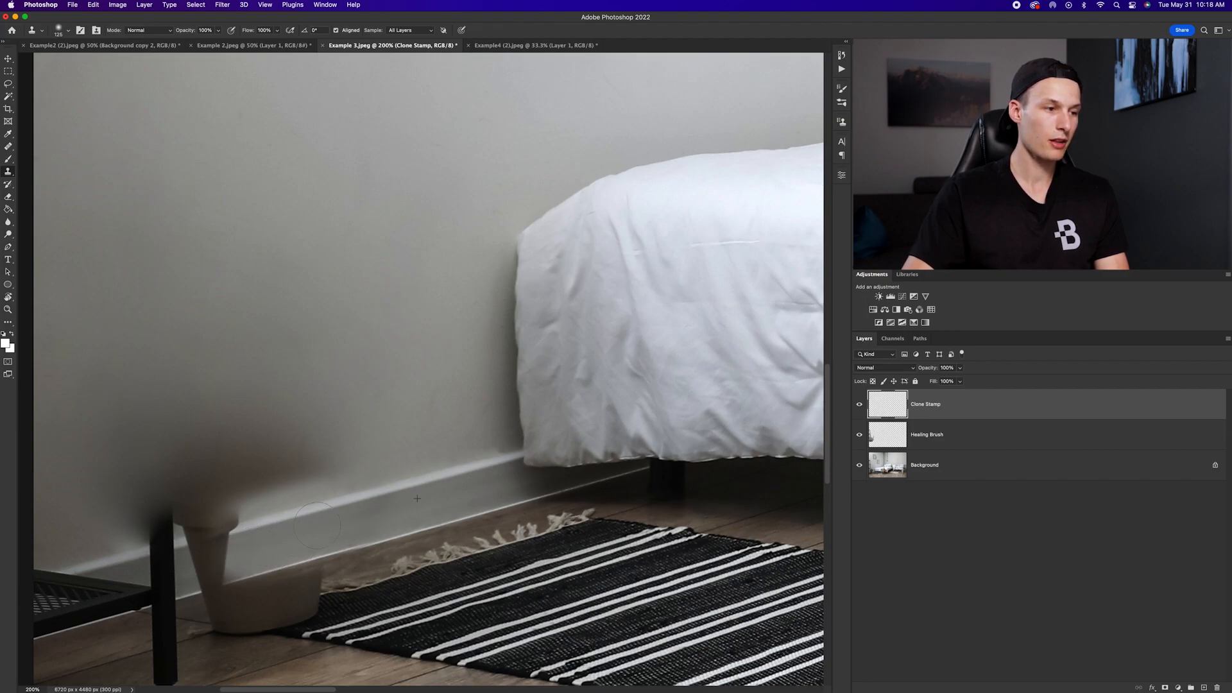
Clone clean wall and baseboard over the dark blur, pot rim, and lower shelf out to the photo's left edge.
mouse_move(351, 491)
mouse_down()
mouse_move(277, 509)
mouse_move(340, 483)
mouse_move(265, 496)
mouse_move(319, 467)
mouse_move(268, 477)
mouse_move(338, 444)
mouse_move(293, 443)
mouse_up()
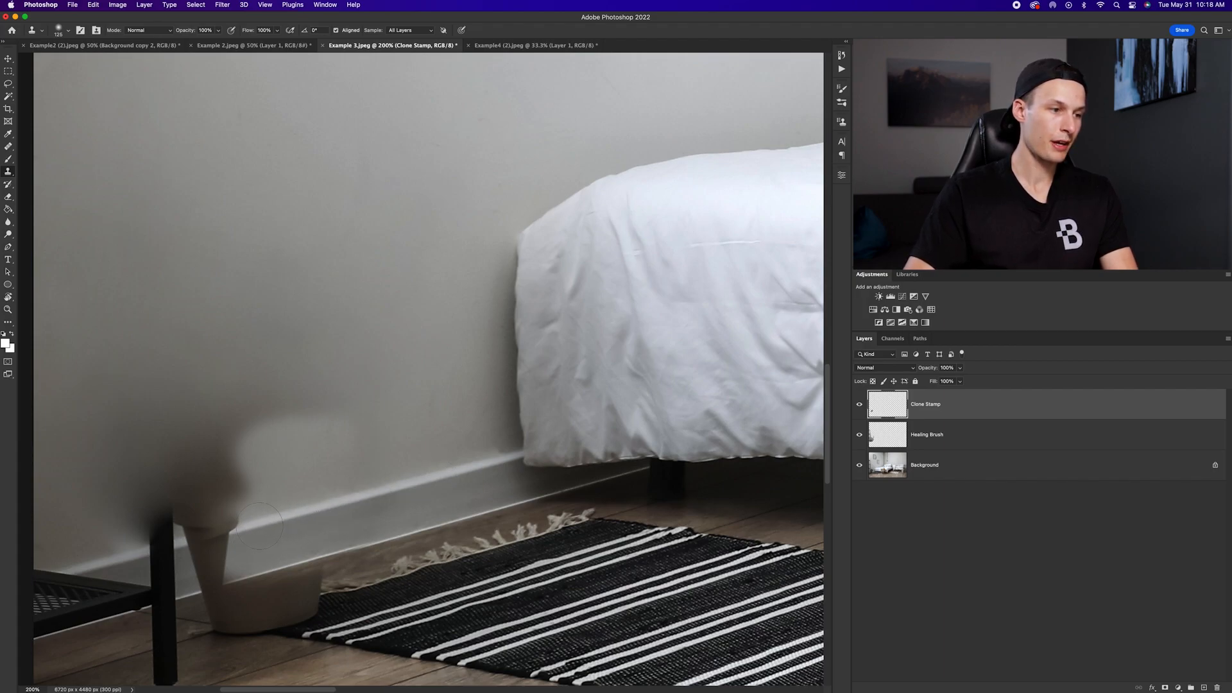
mouse_move(259, 526)
mouse_down()
mouse_move(150, 552)
mouse_move(161, 549)
mouse_move(244, 521)
mouse_move(130, 544)
mouse_move(233, 508)
mouse_move(157, 519)
mouse_move(190, 494)
mouse_move(161, 497)
mouse_move(236, 479)
mouse_move(235, 466)
mouse_move(271, 440)
mouse_move(137, 488)
mouse_up()
mouse_move(211, 541)
mouse_down()
mouse_move(215, 560)
mouse_move(192, 585)
mouse_move(71, 587)
mouse_move(116, 578)
mouse_up()
mouse_move(244, 530)
mouse_down()
mouse_move(29, 587)
mouse_move(63, 579)
mouse_move(32, 601)
mouse_move(61, 602)
mouse_move(35, 619)
mouse_move(93, 598)
mouse_up()
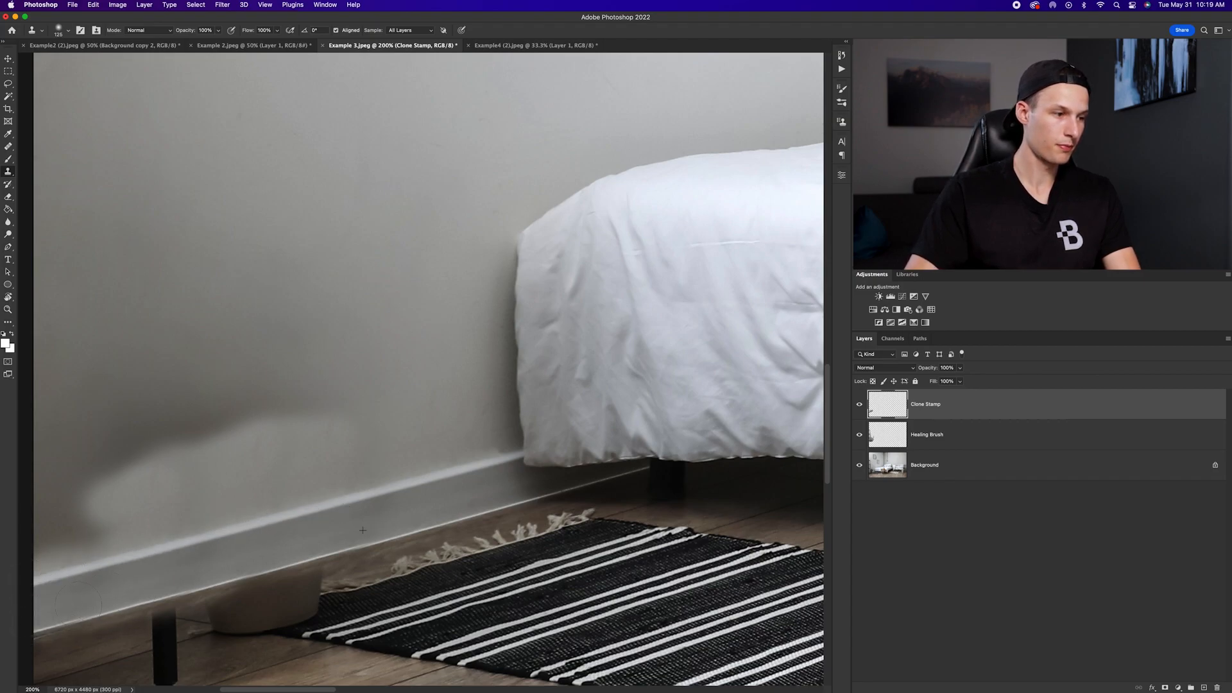
Shrink the clone brush to 50 px and rebuild the baseboard's straight lower edge above the pot and shelf leg.
key(super+plus)
drag(307, 569, 412, 406)
drag(276, 620, 445, 567)
drag(283, 539, 232, 539)
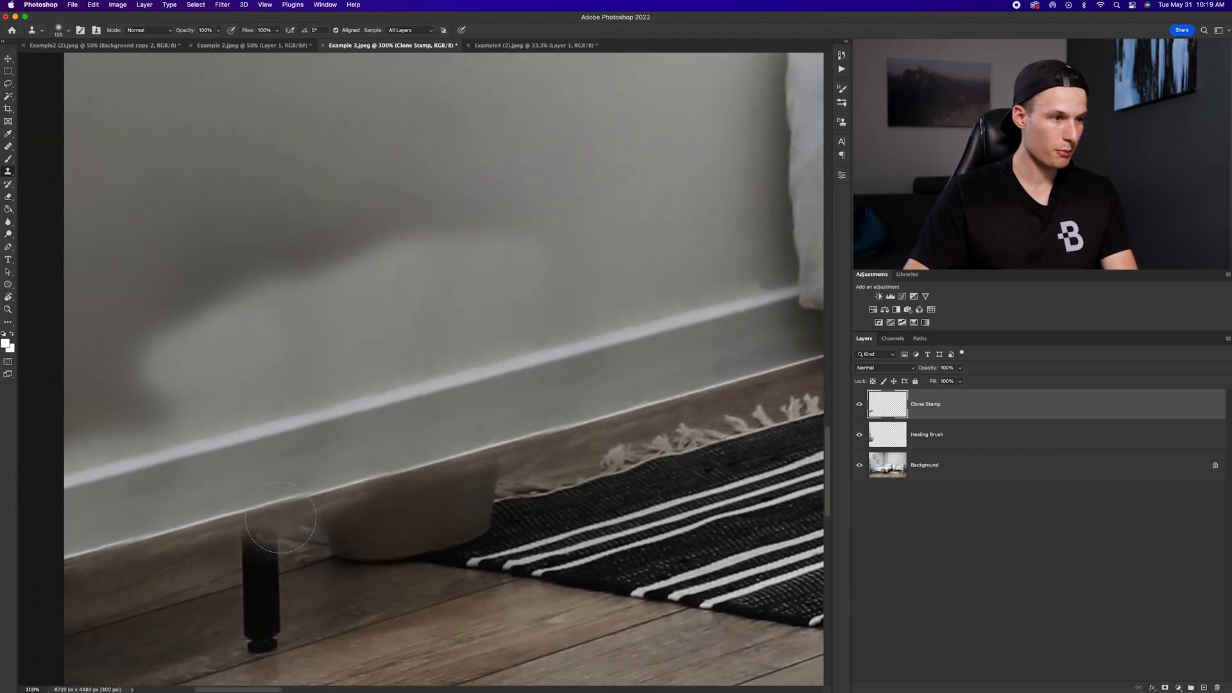
key(bracketleft)
key(bracketleft)
key(bracketleft)
key(bracketleft)
key(bracketleft)
key(bracketleft)
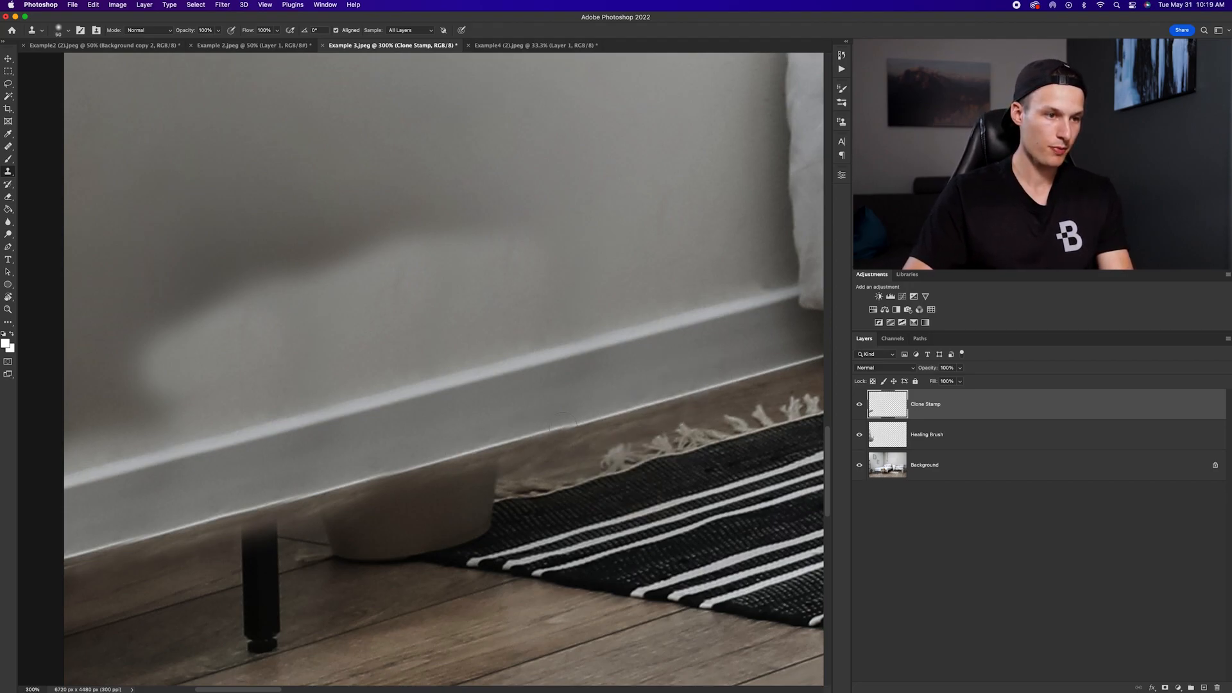
drag(564, 423, 367, 469)
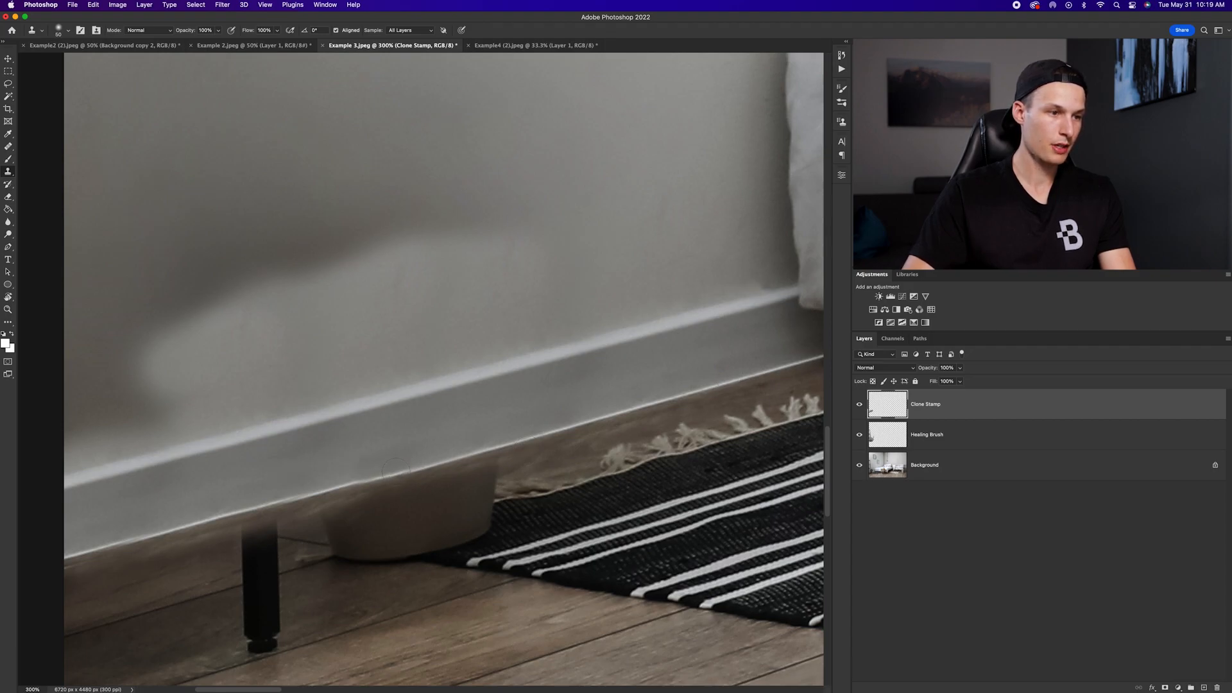
mouse_move(397, 471)
mouse_down()
mouse_move(61, 556)
mouse_move(170, 523)
mouse_up()
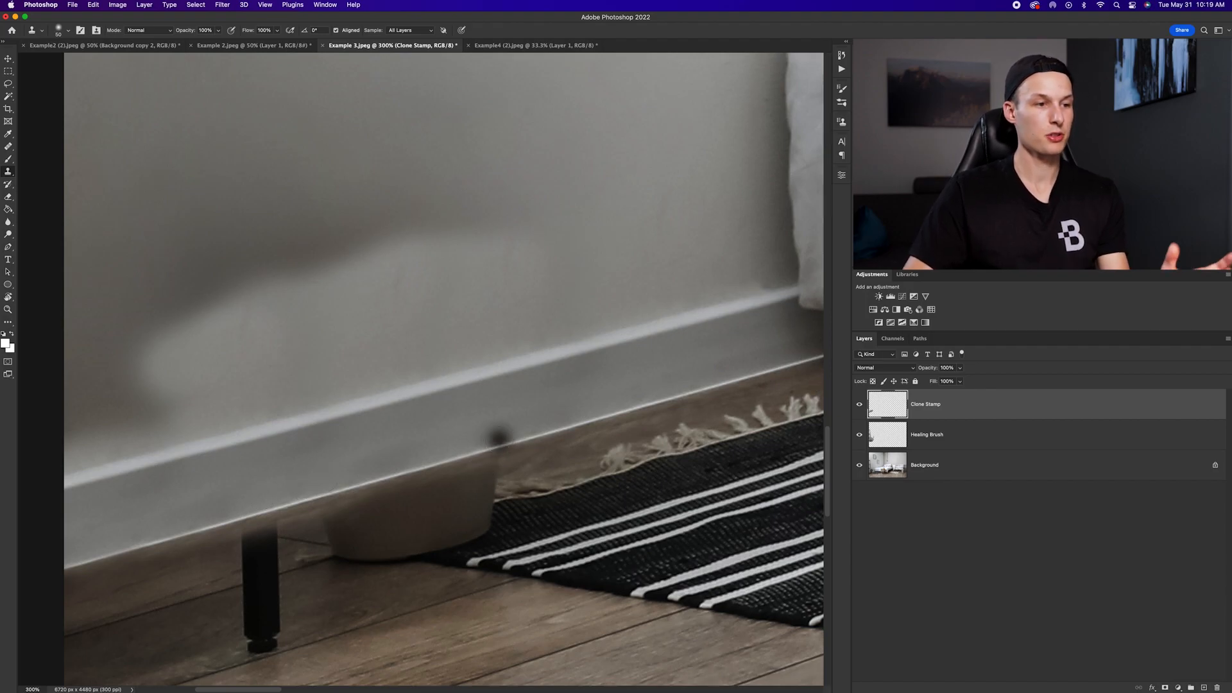
click(607, 404)
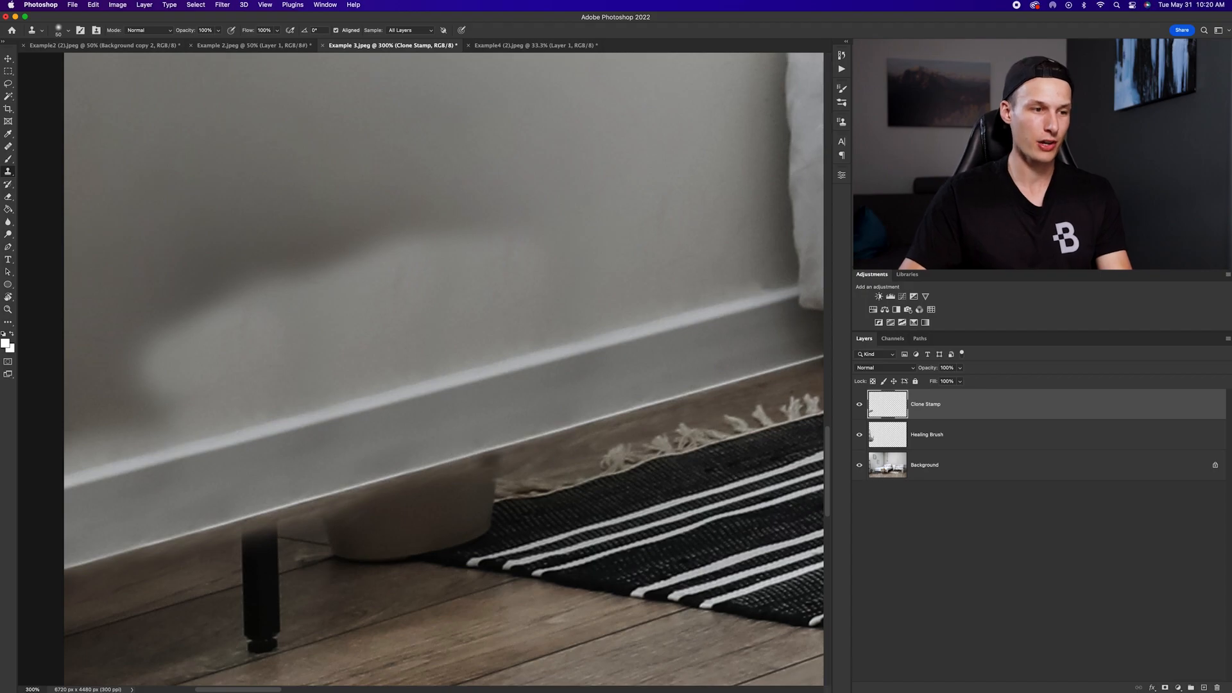
Compare the baseboard repair with and without the Clone Stamp layer by toggling its visibility.
click(859, 405)
click(859, 405)
click(859, 405)
click(859, 405)
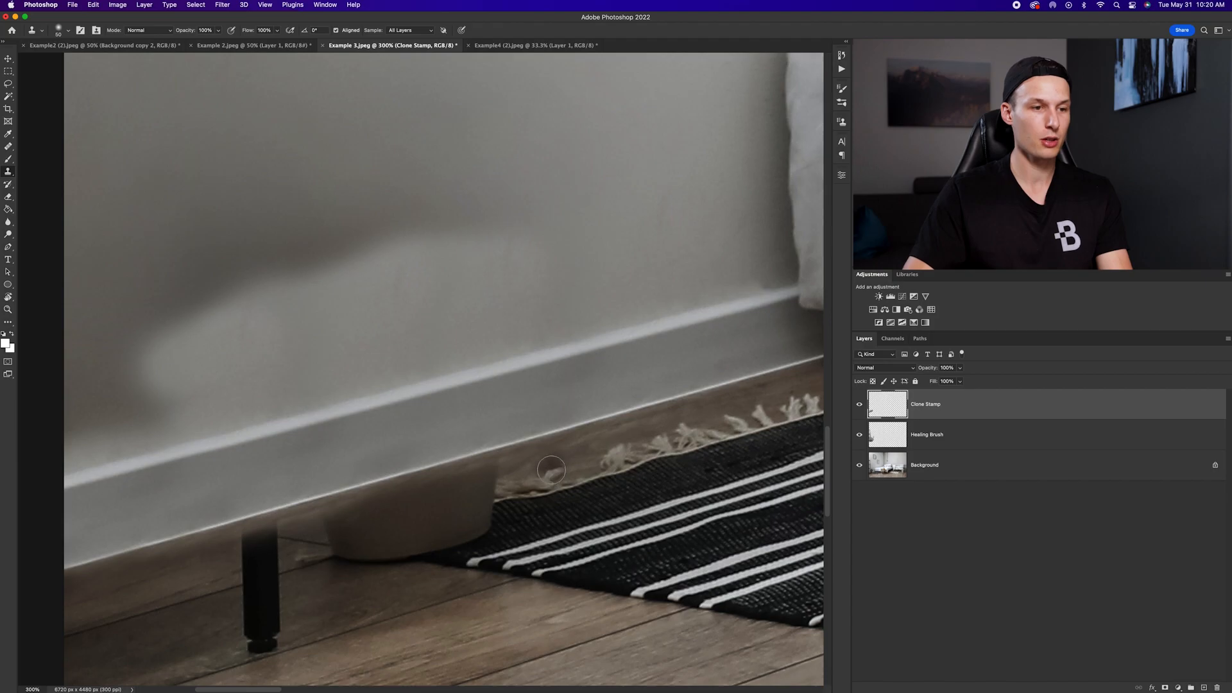
Clone wood floor over the upper part of the pot with a 20 px brush, and over the remaining black shelf leg.
key(bracketleft)
key(bracketleft)
key(bracketleft)
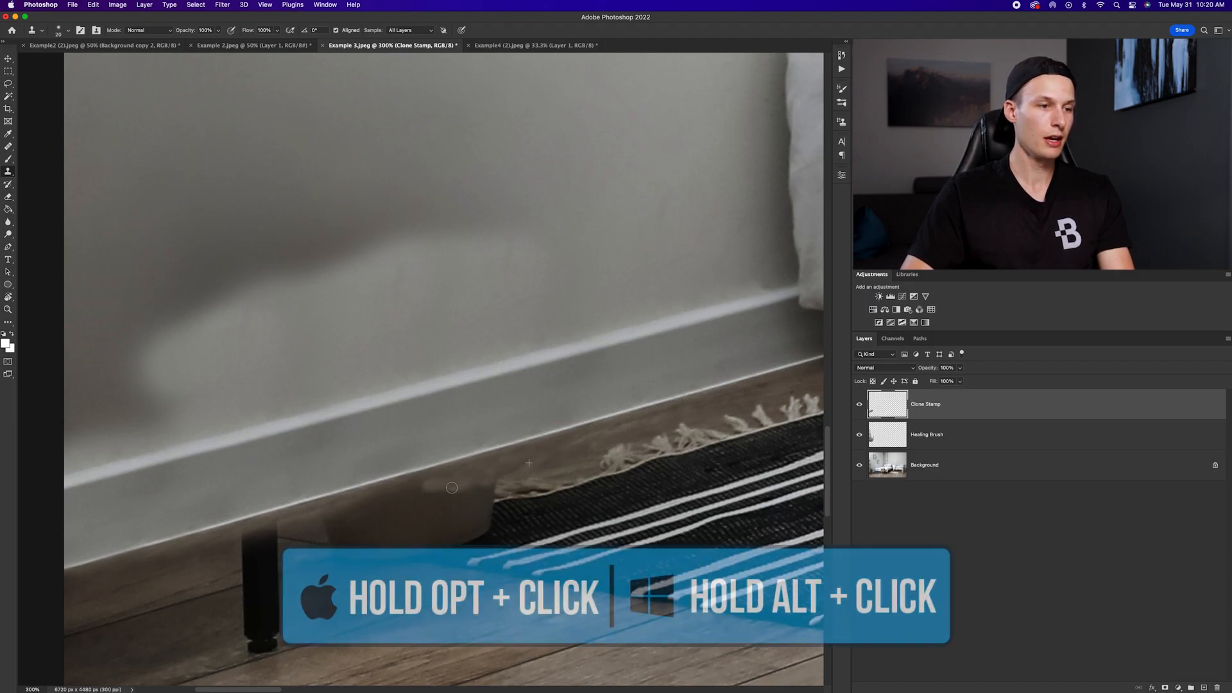
mouse_move(330, 520)
mouse_down()
mouse_move(361, 503)
mouse_move(332, 526)
mouse_move(450, 474)
mouse_move(408, 487)
mouse_move(446, 485)
mouse_move(400, 498)
mouse_move(497, 476)
mouse_move(371, 512)
mouse_up()
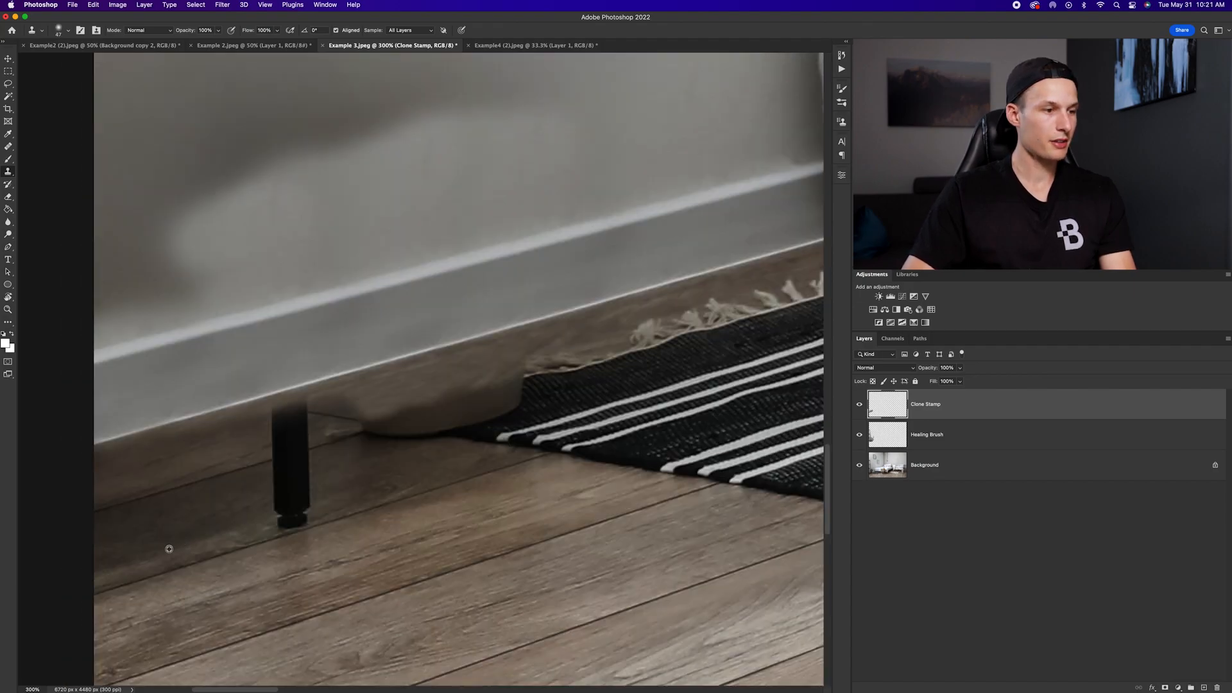
alt+click(166, 544)
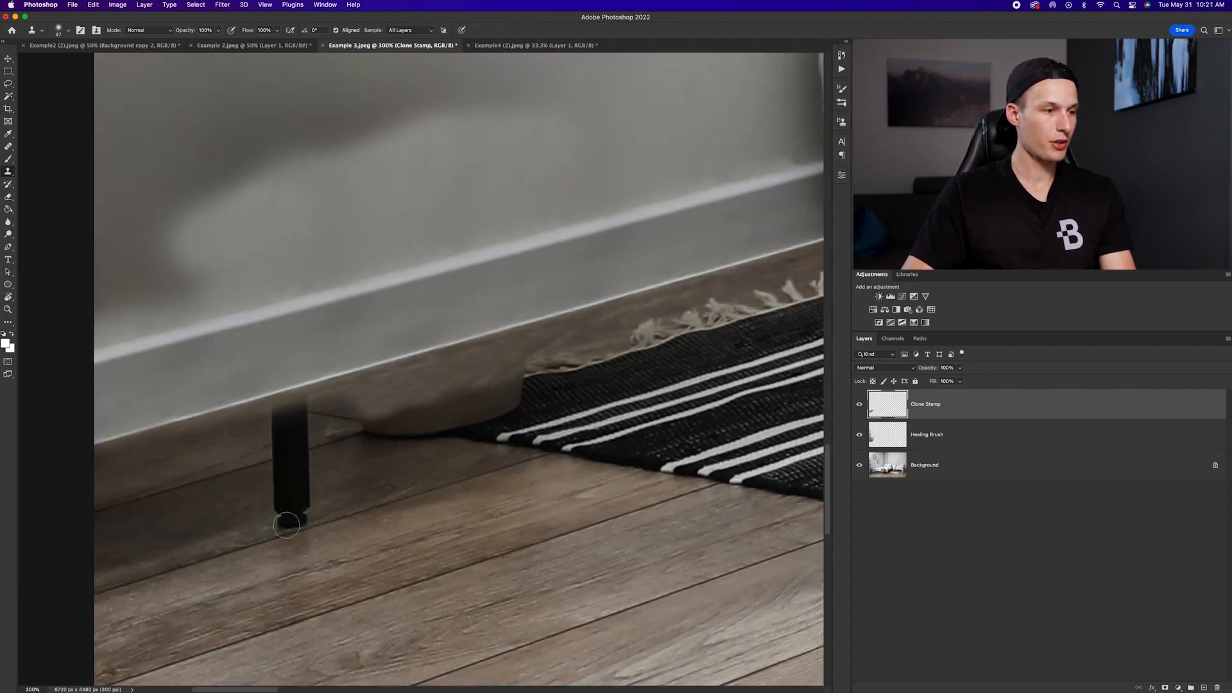
mouse_move(287, 523)
mouse_down()
mouse_move(251, 507)
mouse_move(308, 487)
mouse_move(274, 489)
mouse_move(306, 476)
mouse_move(260, 487)
mouse_move(298, 472)
mouse_up()
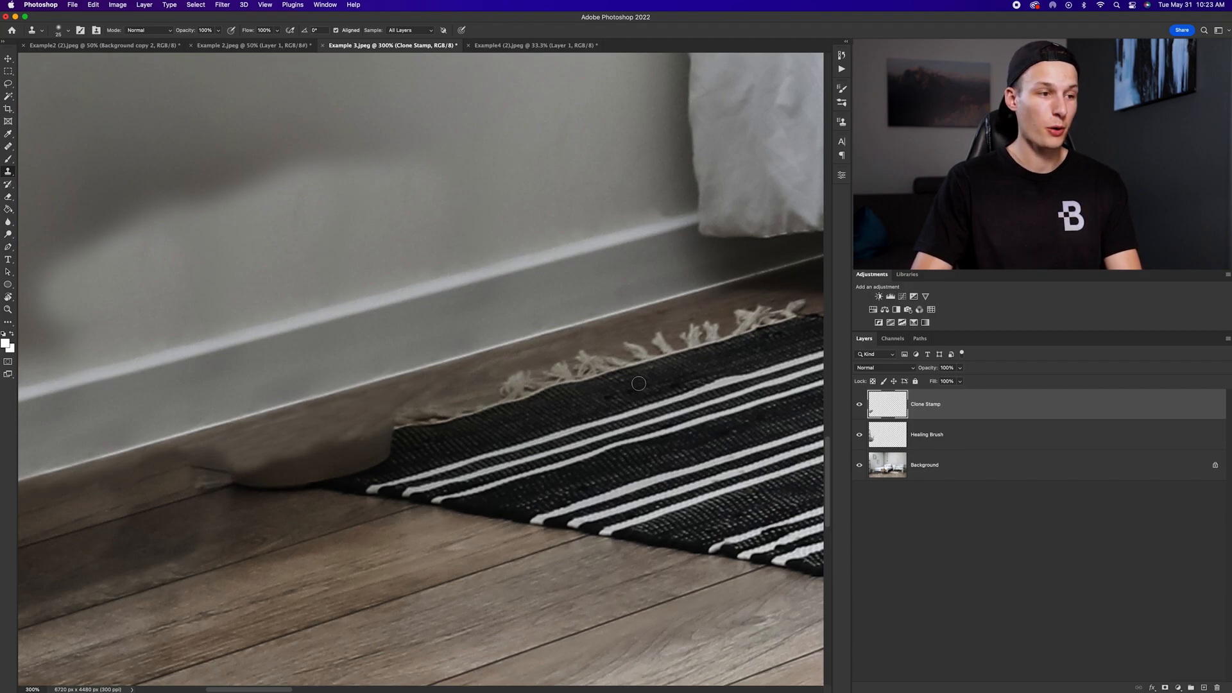
Clone the striped rug's fringed edge across the remaining plant pot to extend the rug's back edge.
scroll(642, 359, right, 2)
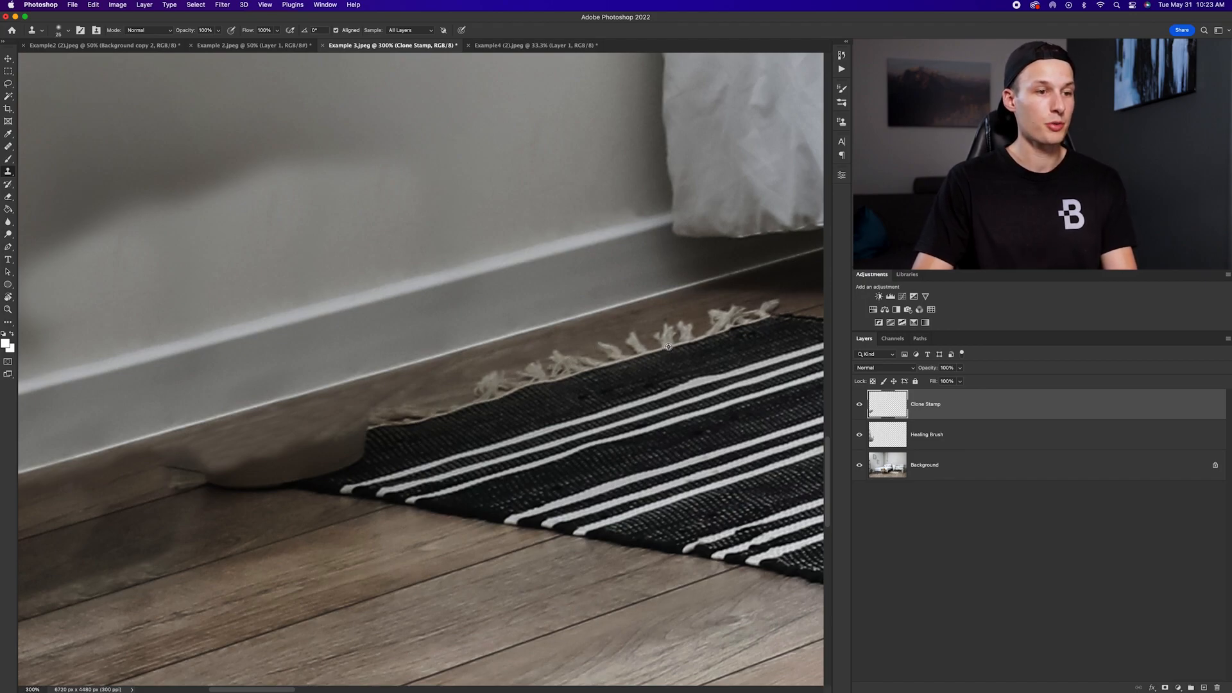
drag(661, 343, 674, 342)
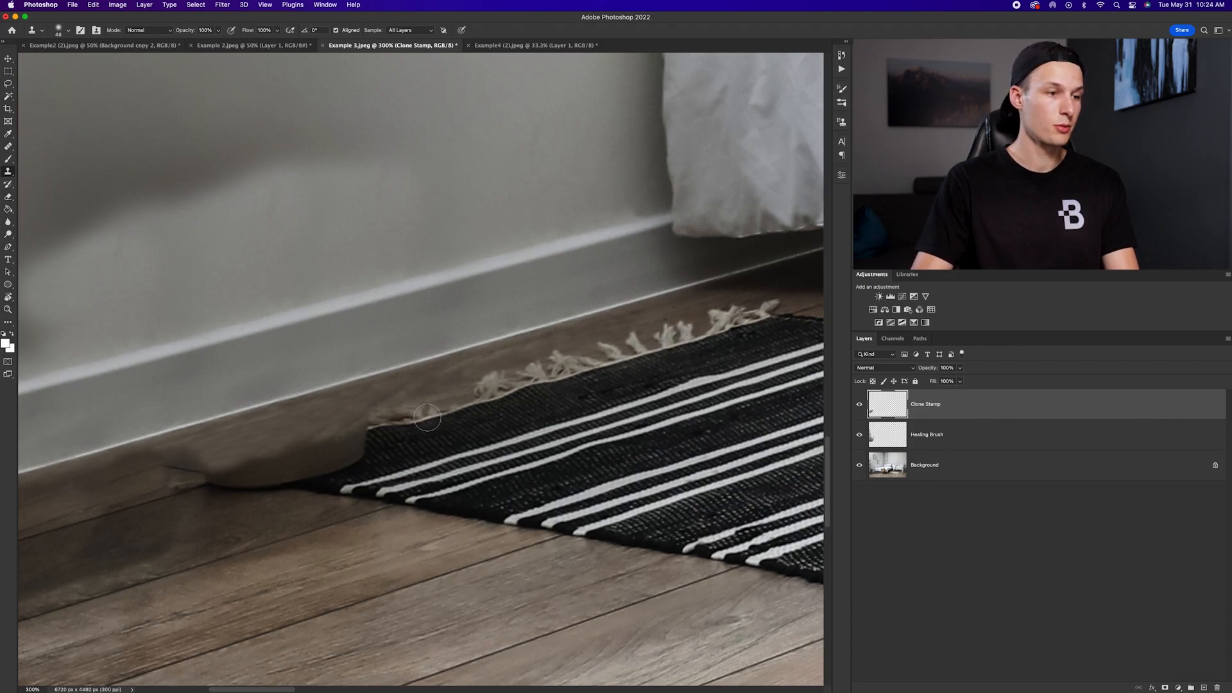
mouse_move(433, 421)
mouse_down()
mouse_move(407, 420)
mouse_move(441, 403)
mouse_move(230, 459)
mouse_move(304, 459)
mouse_up()
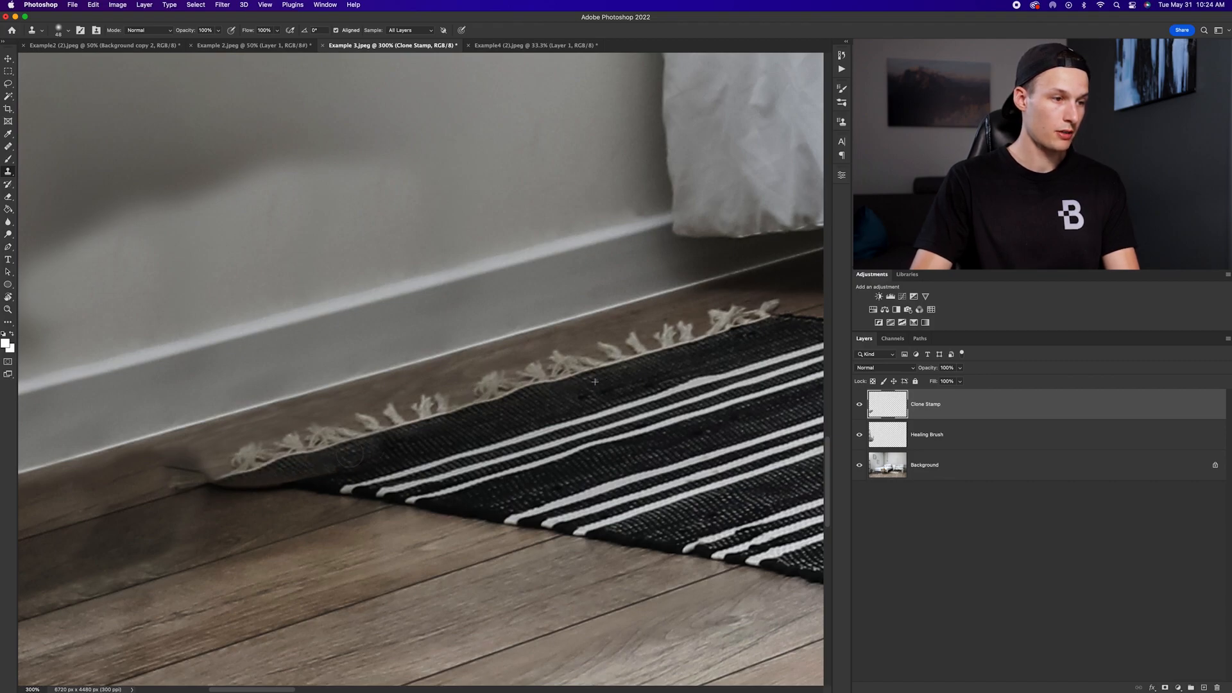
Clone dark rug weave over the last of the pot, rebuild the rug's corner, and patch the floor beside it.
alt+click(390, 453)
mouse_move(395, 453)
mouse_down()
mouse_move(289, 475)
mouse_move(383, 451)
mouse_up()
alt+click(313, 485)
drag(270, 483, 224, 480)
drag(175, 477, 196, 476)
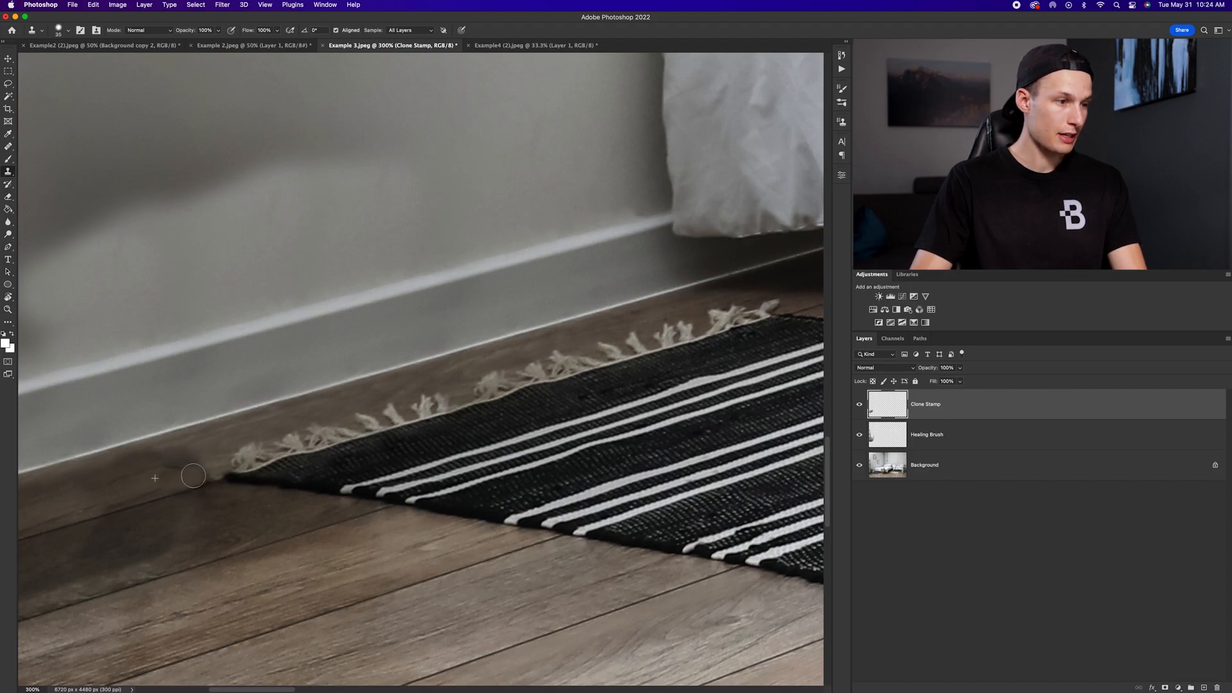
alt+click(152, 479)
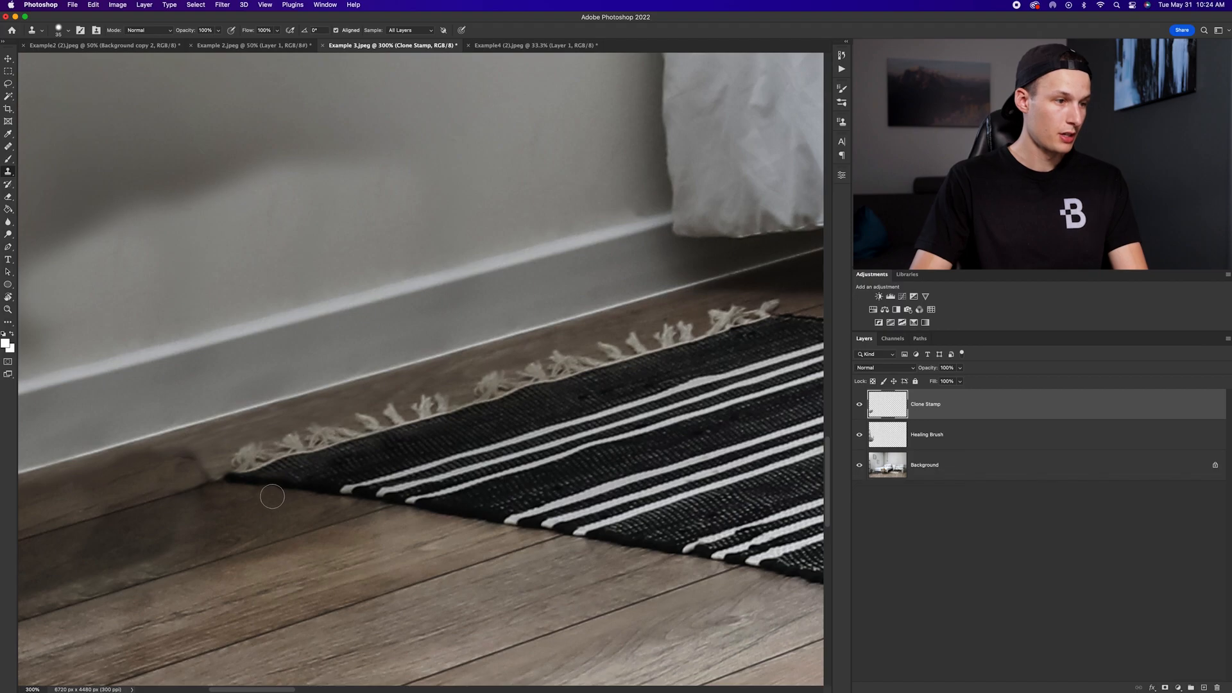
Examine the retouched rug, floor, baseboard, and wall in the whole bedroom photo and at 100% magnification.
scroll(290, 546, right, 3)
scroll(289, 549, right, 2)
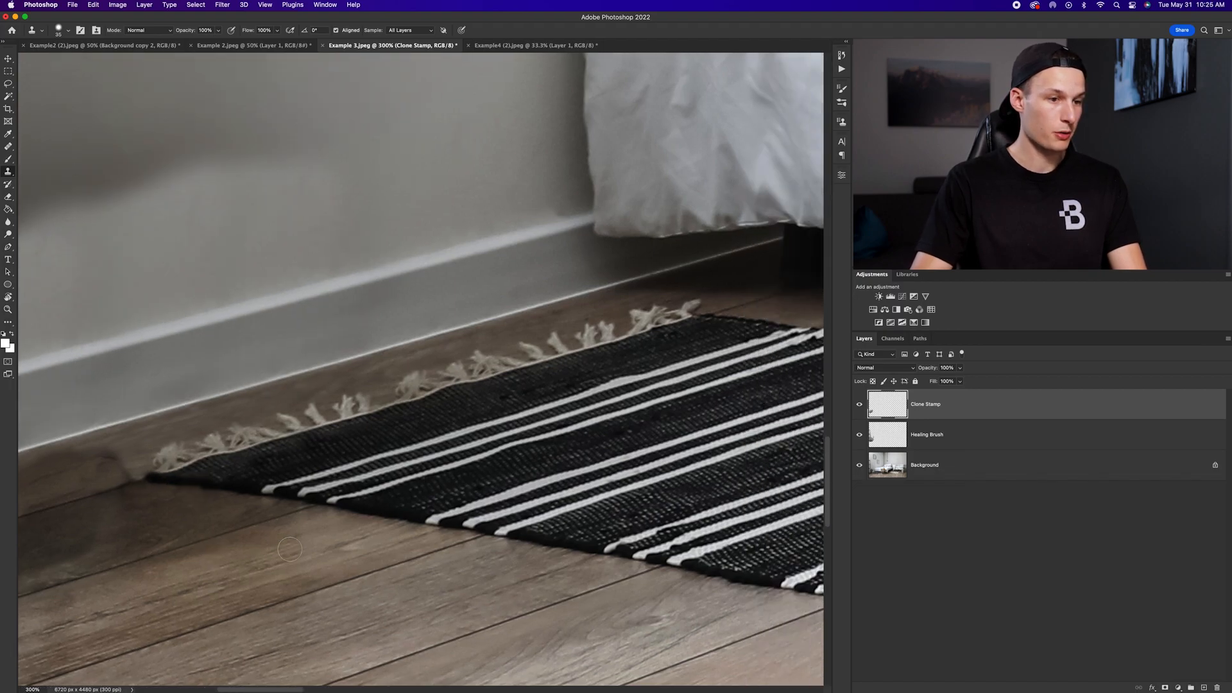
key(super+0)
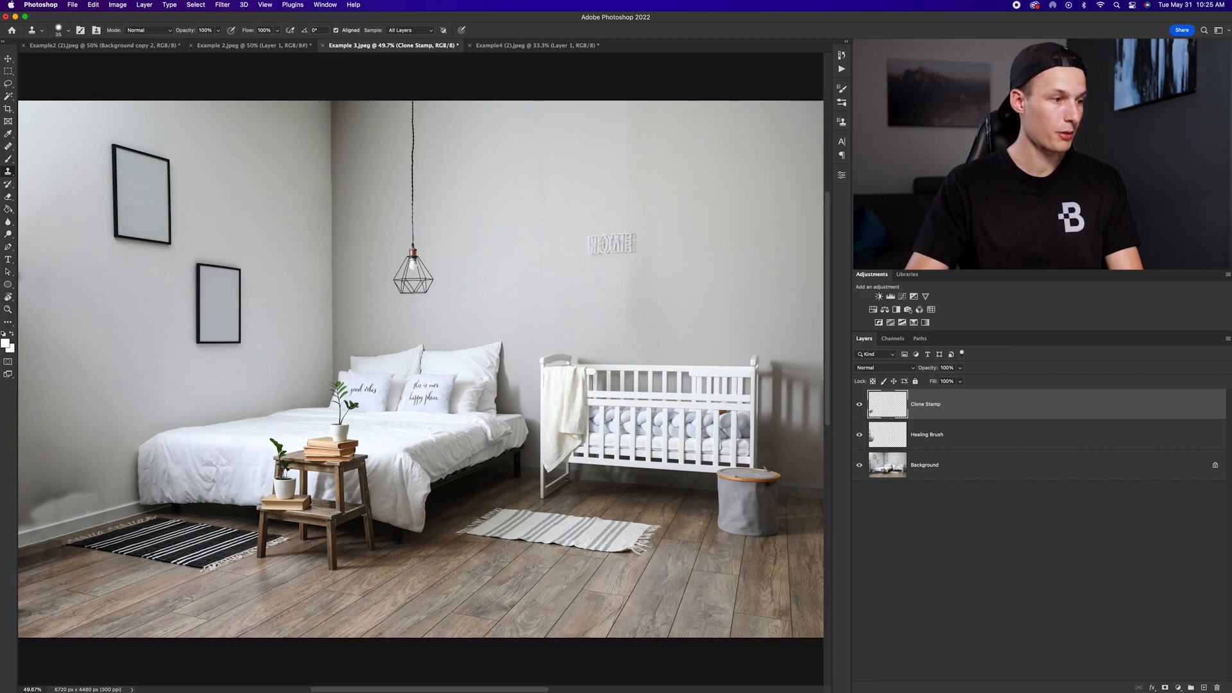
scroll(420, 369, left, 2)
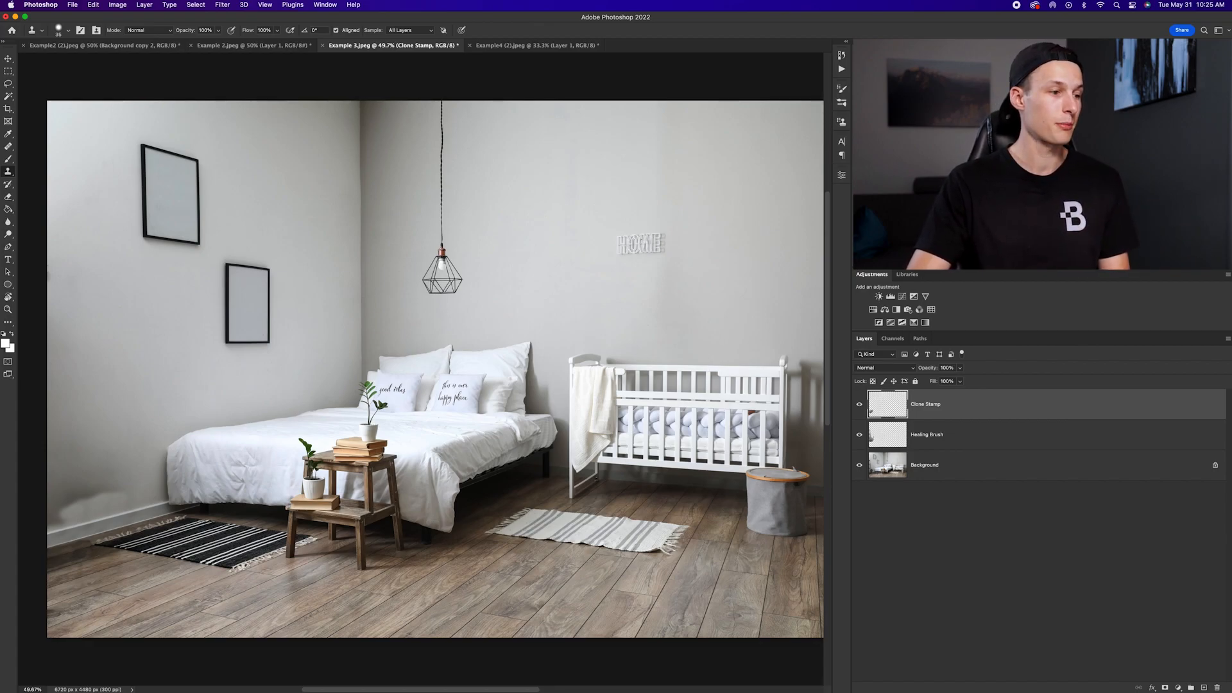
scroll(115, 584, left, 2)
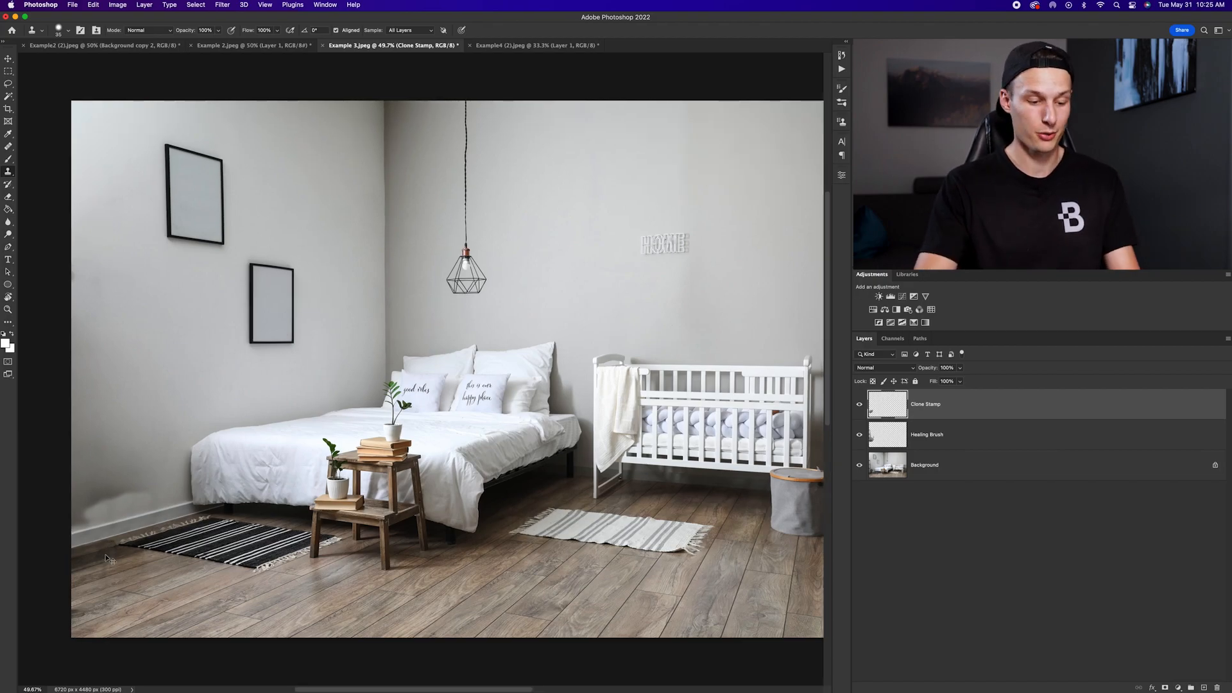
key(super+1)
scroll(106, 555, down, 10)
scroll(106, 555, left, 10)
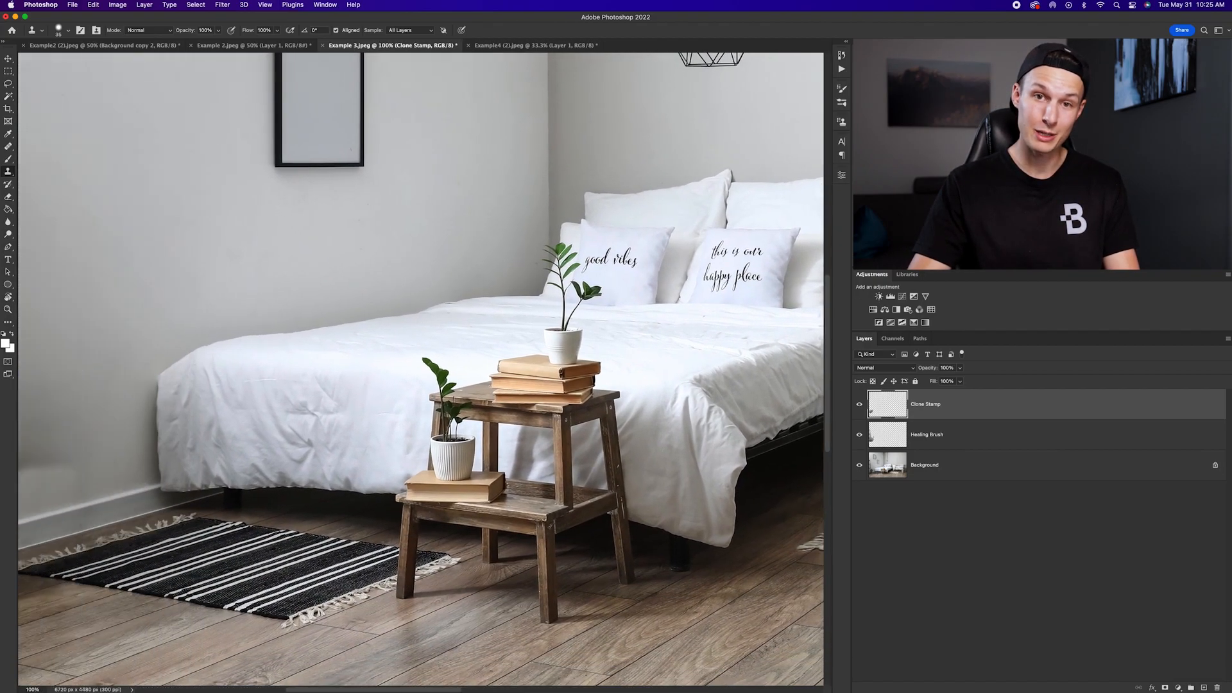
mouse_move(132, 556)
mouse_down()
mouse_move(164, 558)
mouse_move(167, 528)
mouse_up()
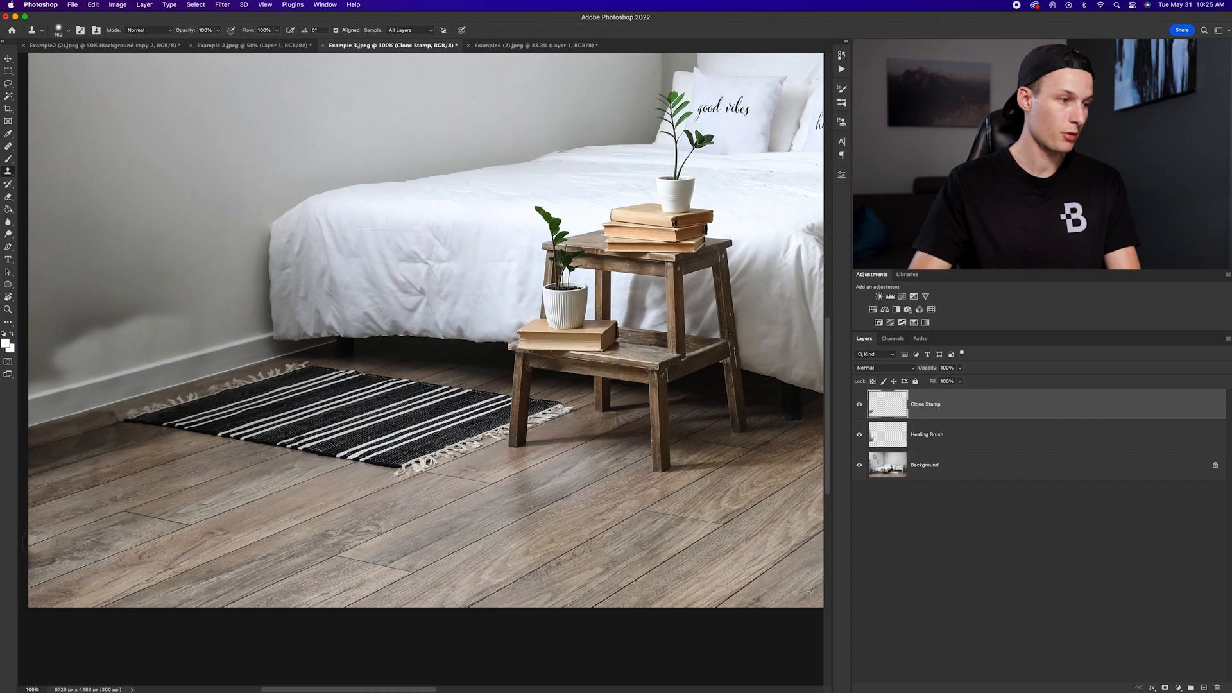
Clone wood grain over the floorboards beside the rug and baseboard, and even out the dark wall patch above with the Healing Brush.
mouse_move(40, 542)
mouse_down()
mouse_move(109, 493)
mouse_move(29, 524)
mouse_move(141, 474)
mouse_move(47, 505)
mouse_move(133, 464)
mouse_move(12, 494)
mouse_move(120, 456)
mouse_move(3, 487)
mouse_move(100, 442)
mouse_move(31, 451)
mouse_move(168, 452)
mouse_up()
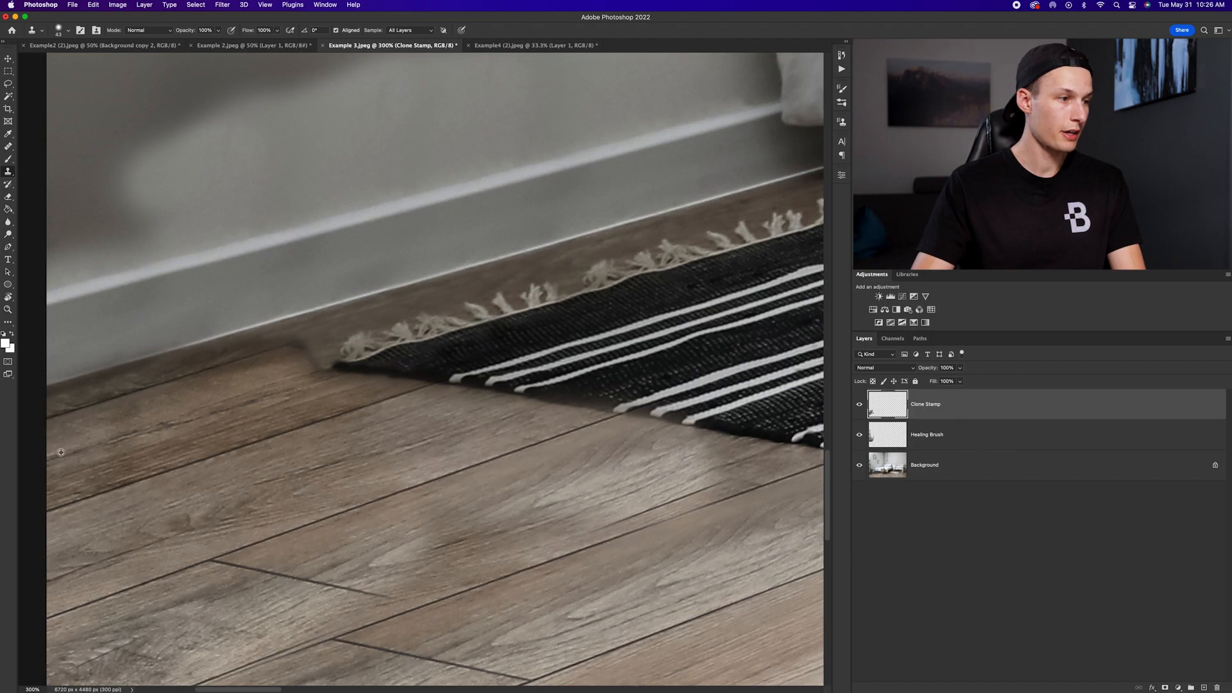
drag(56, 421, 273, 348)
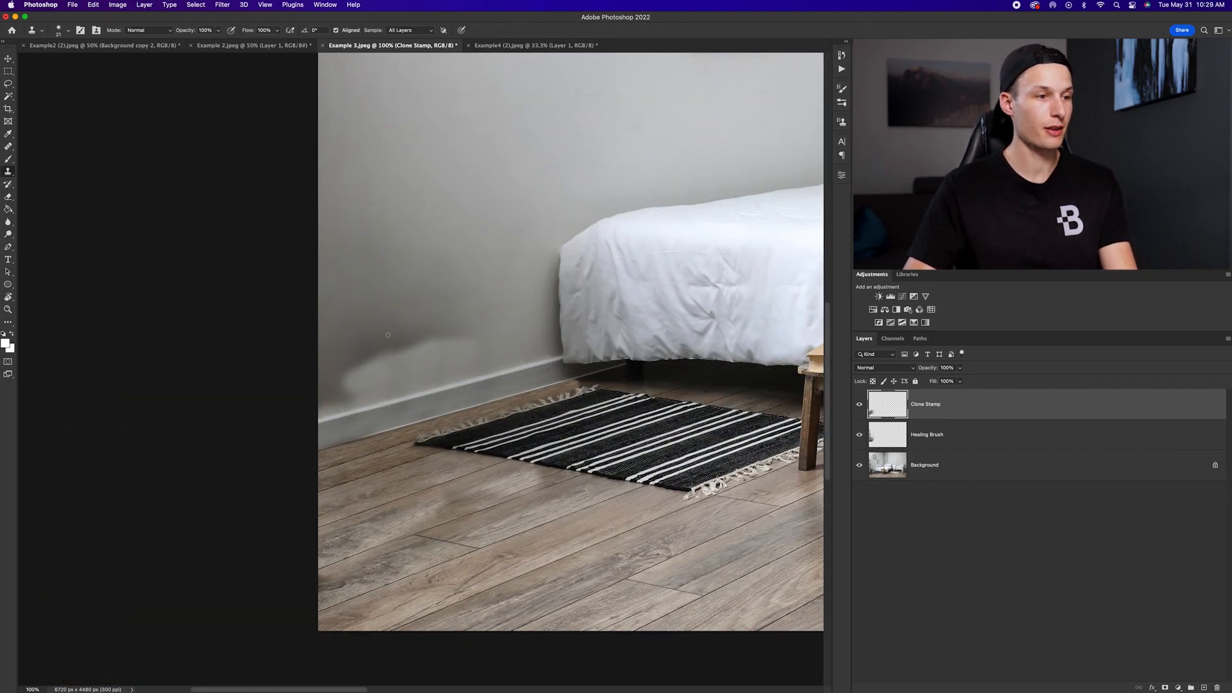
right_click(8, 146)
click(38, 156)
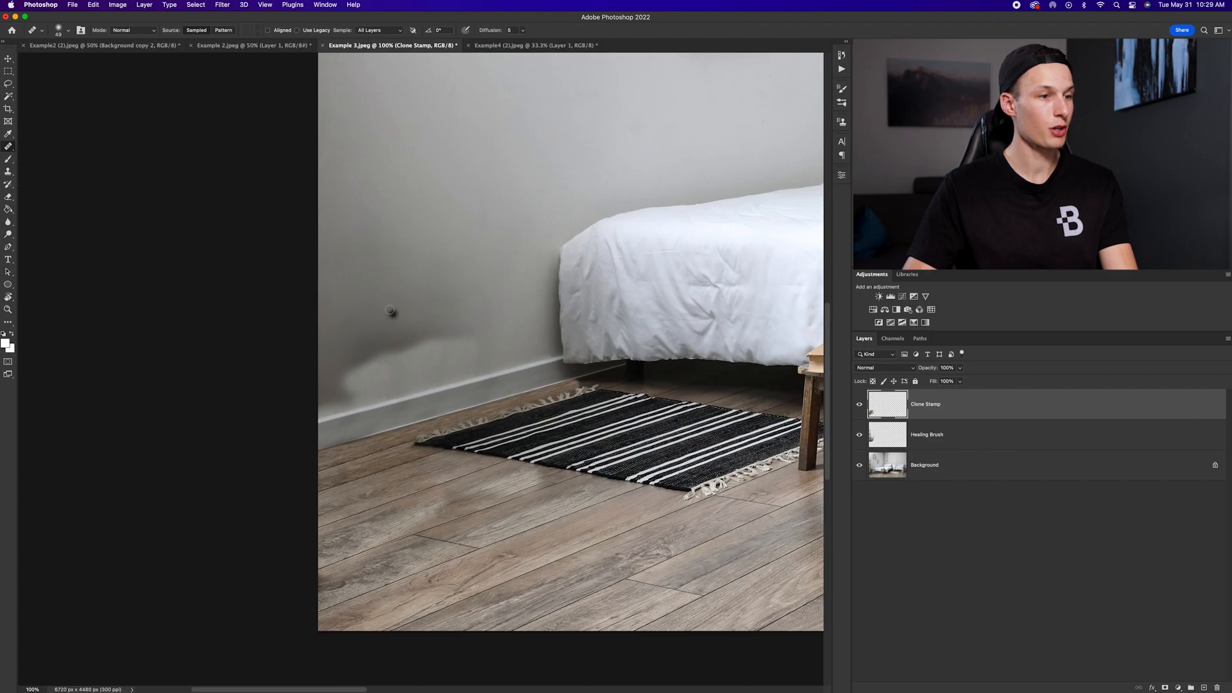
mouse_move(389, 306)
mouse_down()
mouse_move(426, 308)
mouse_move(395, 343)
mouse_move(465, 326)
mouse_move(364, 350)
mouse_up()
alt+click(421, 293)
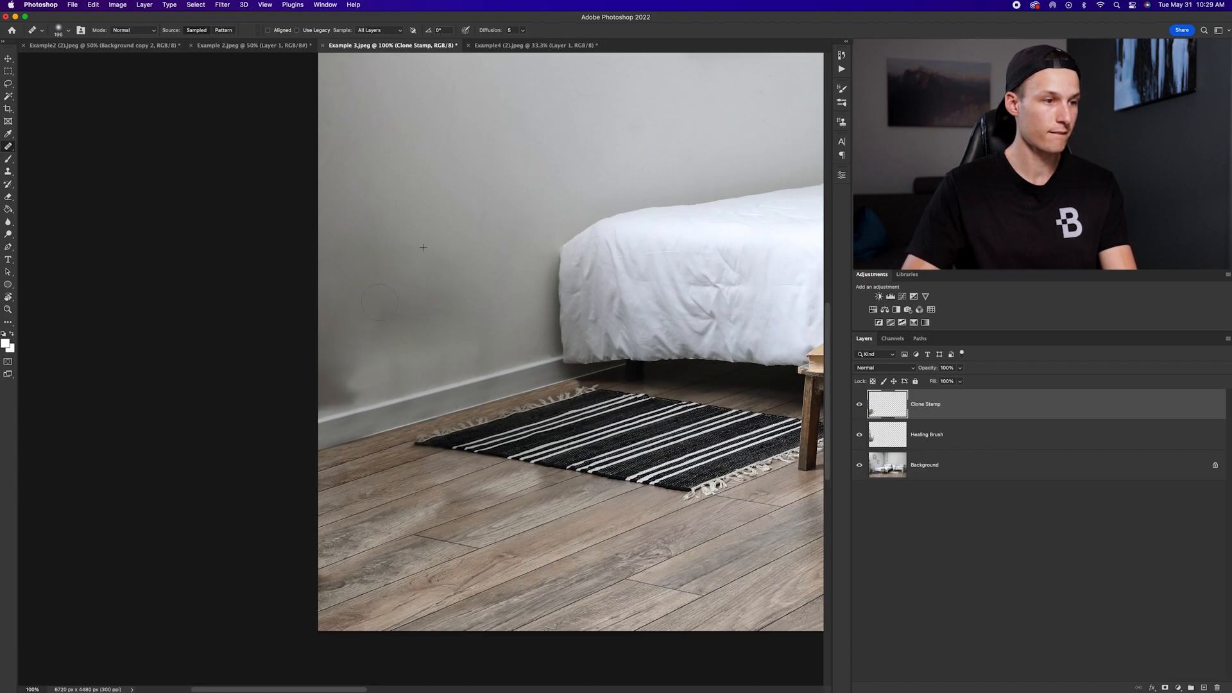
drag(396, 313, 398, 302)
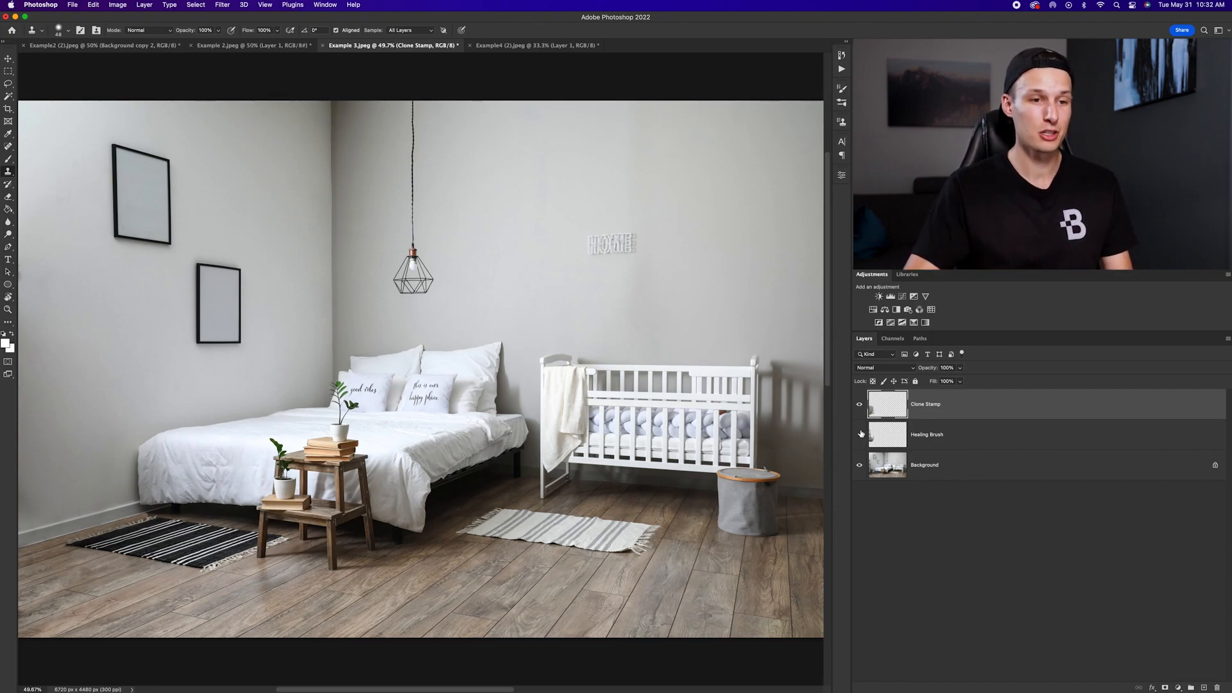
Toggle the visibility of the Healing Brush and Clone Stamp layers to compare the bedroom photo before and after retouching.
drag(861, 436, 864, 425)
click(861, 402)
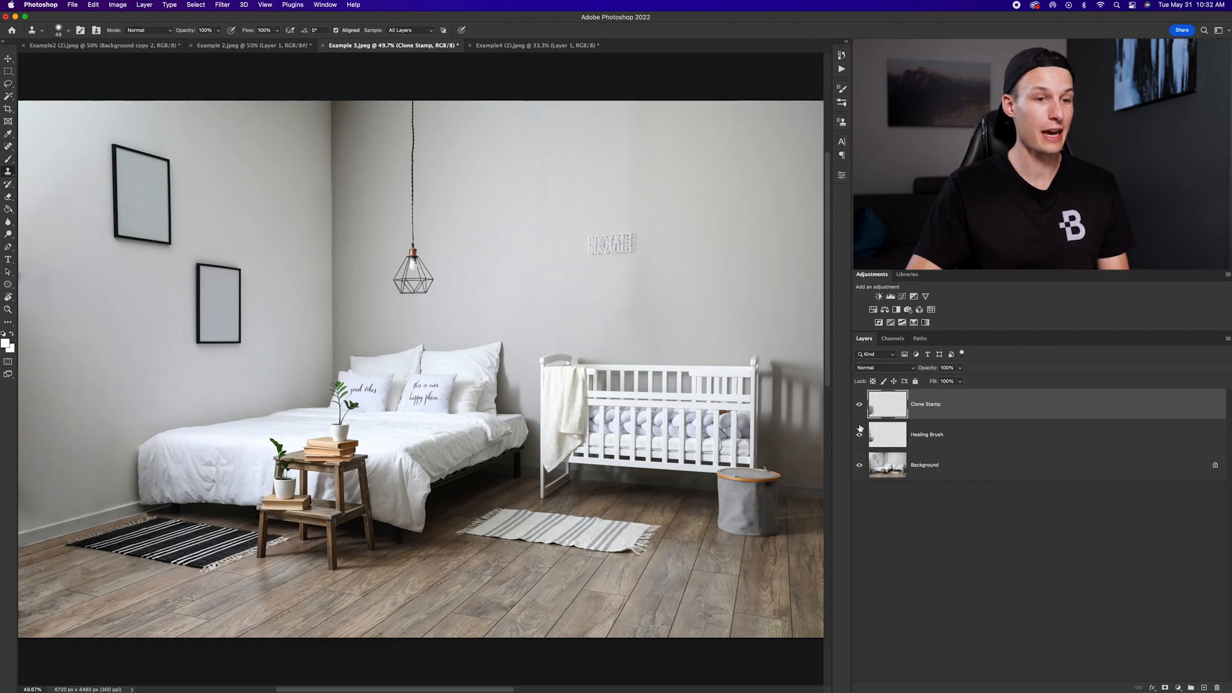
click(860, 406)
click(860, 435)
click(859, 402)
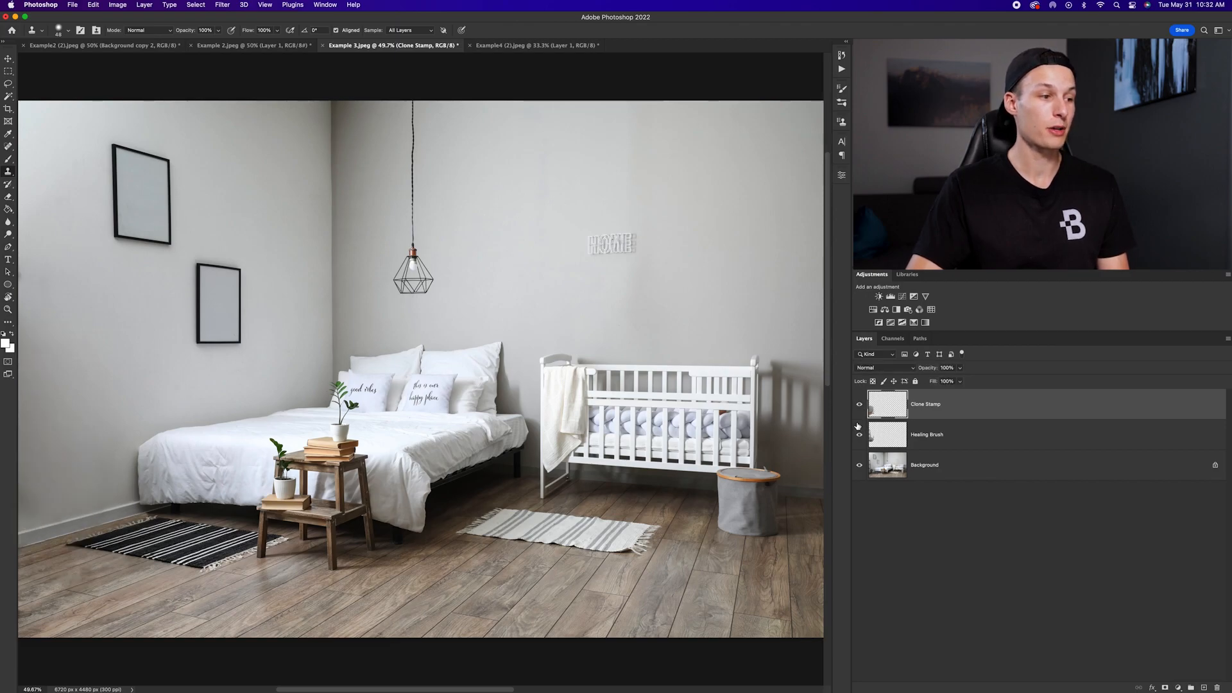
click(858, 416)
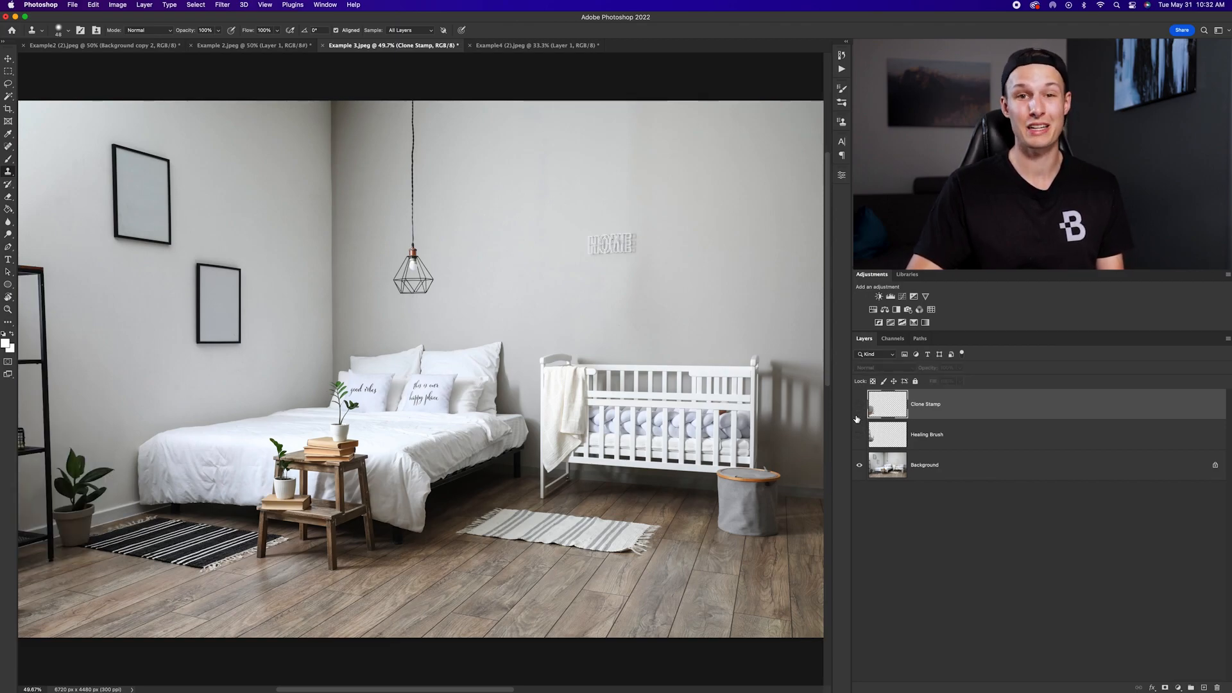
click(860, 434)
click(860, 404)
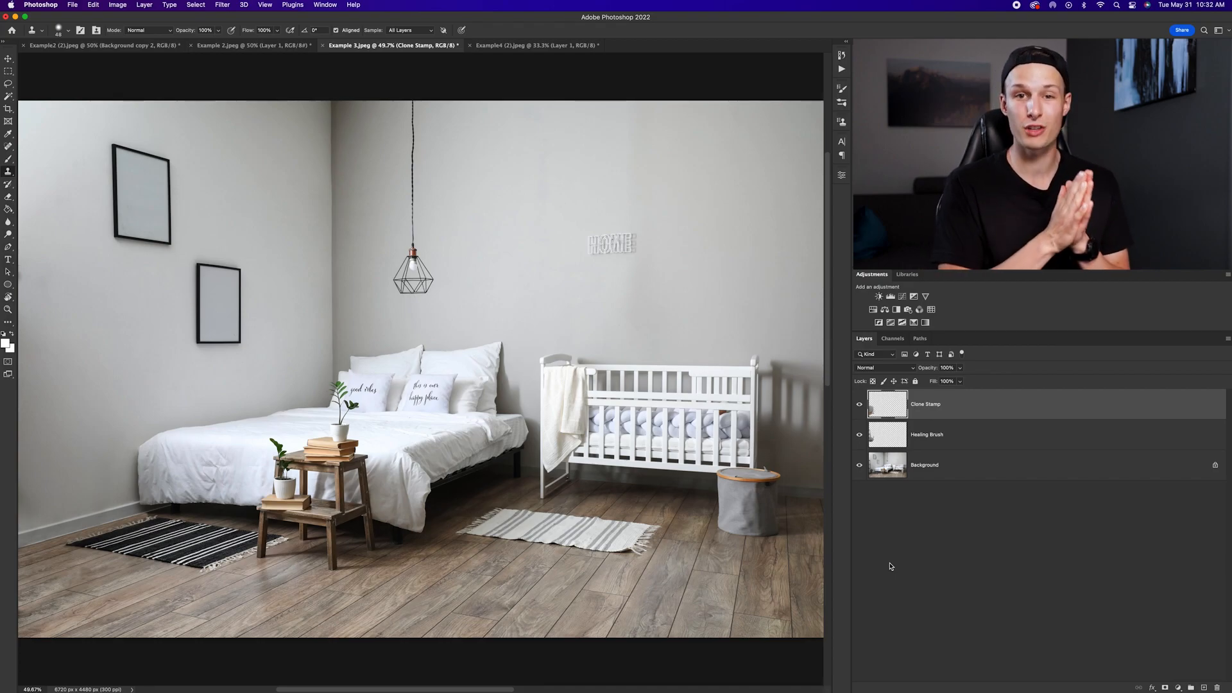
click(859, 436)
click(859, 404)
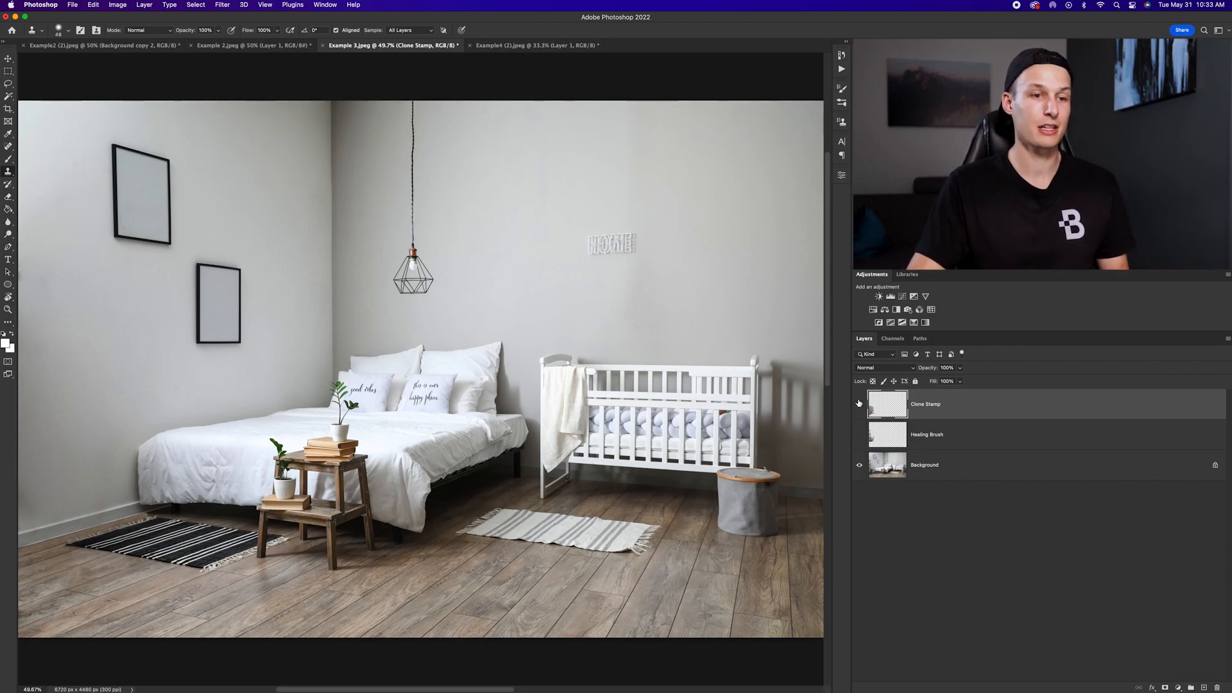
click(859, 434)
click(859, 405)
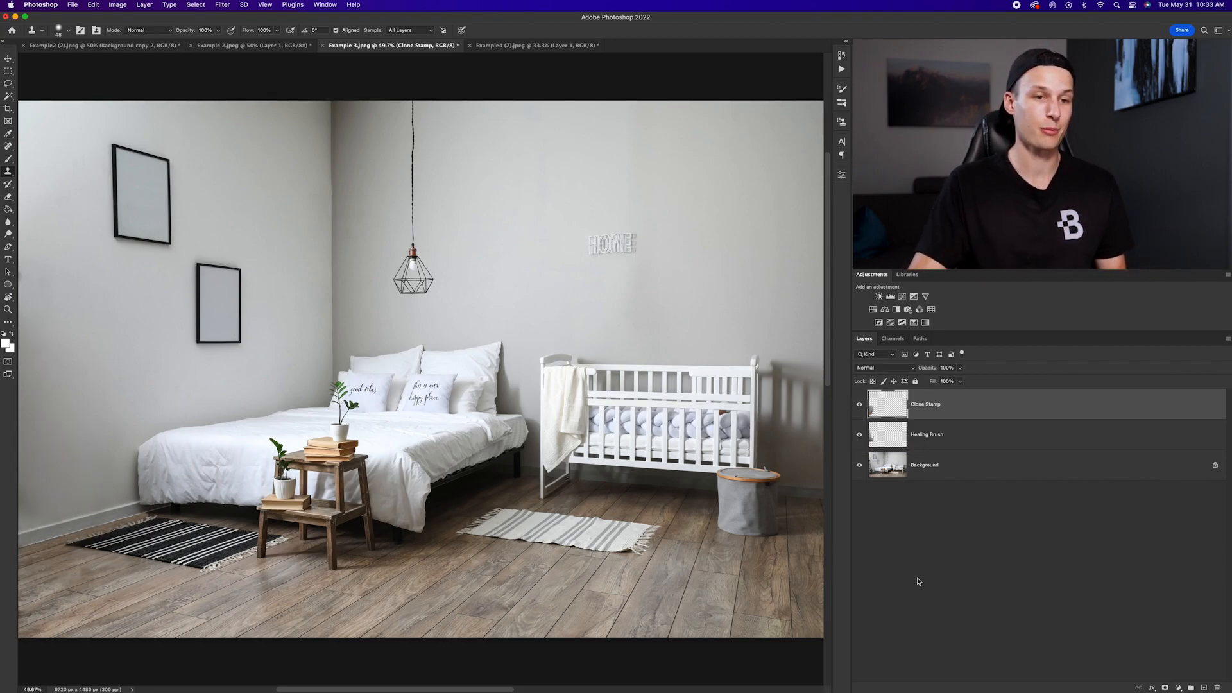